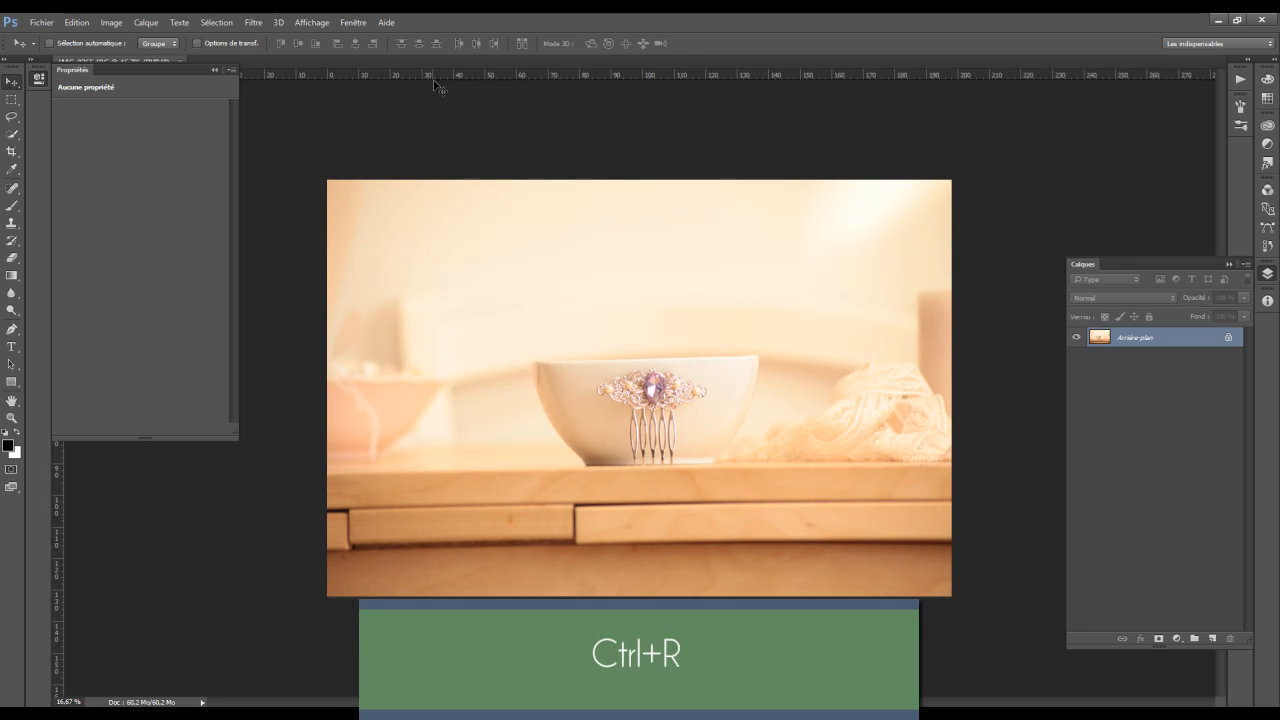
Place a horizontal guide along the base of the bowl and clear the Crop tool's ratio values.
drag(628, 76, 653, 462)
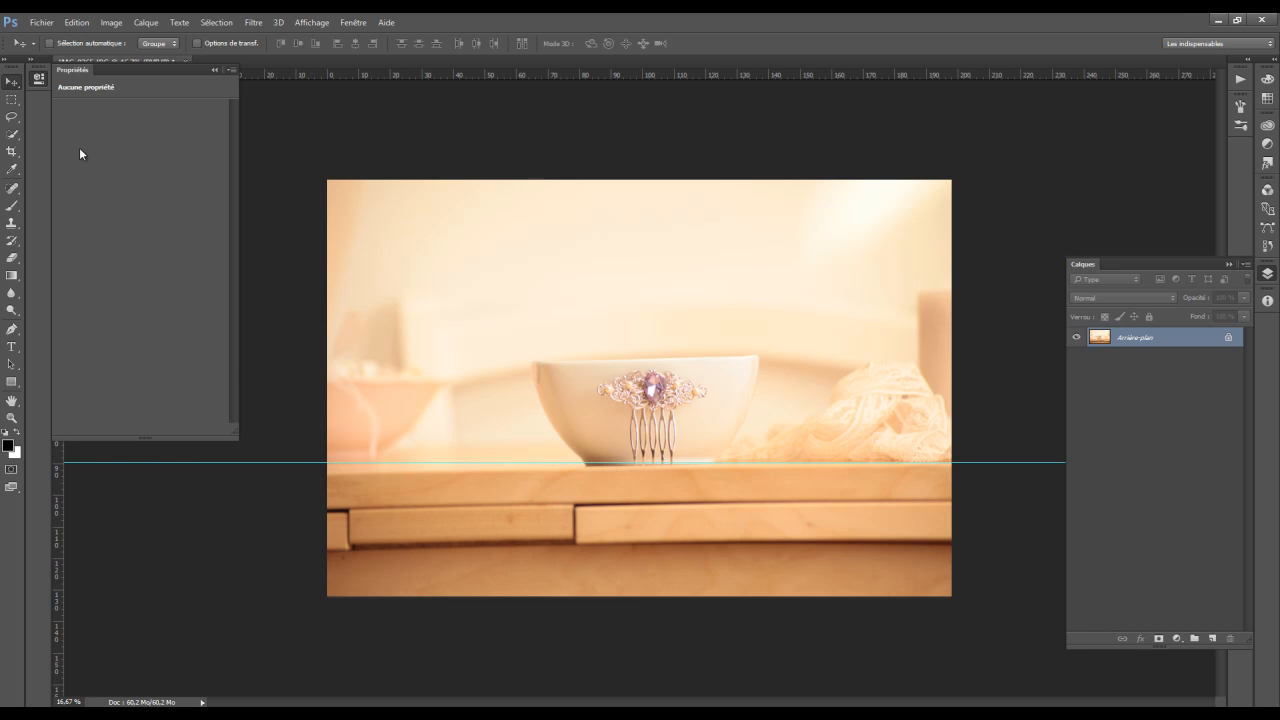
click(12, 150)
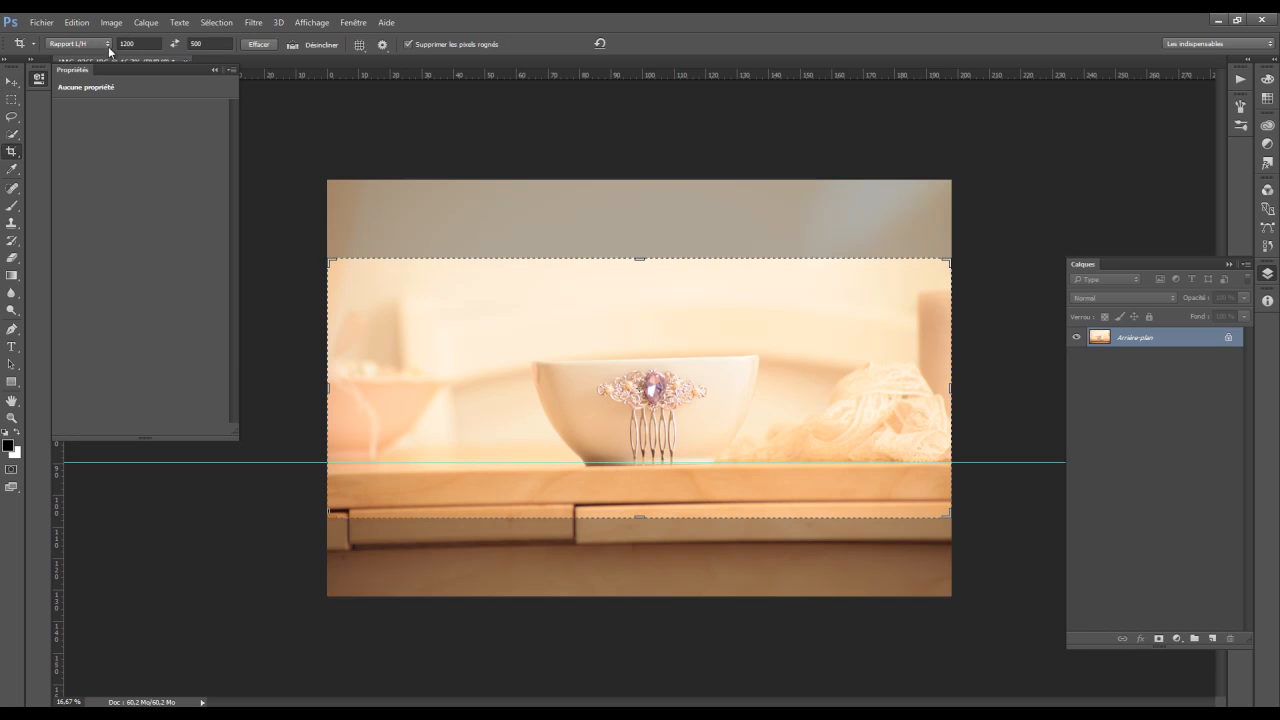
click(80, 44)
click(80, 55)
click(128, 43)
key(BackSpace)
key(Tab)
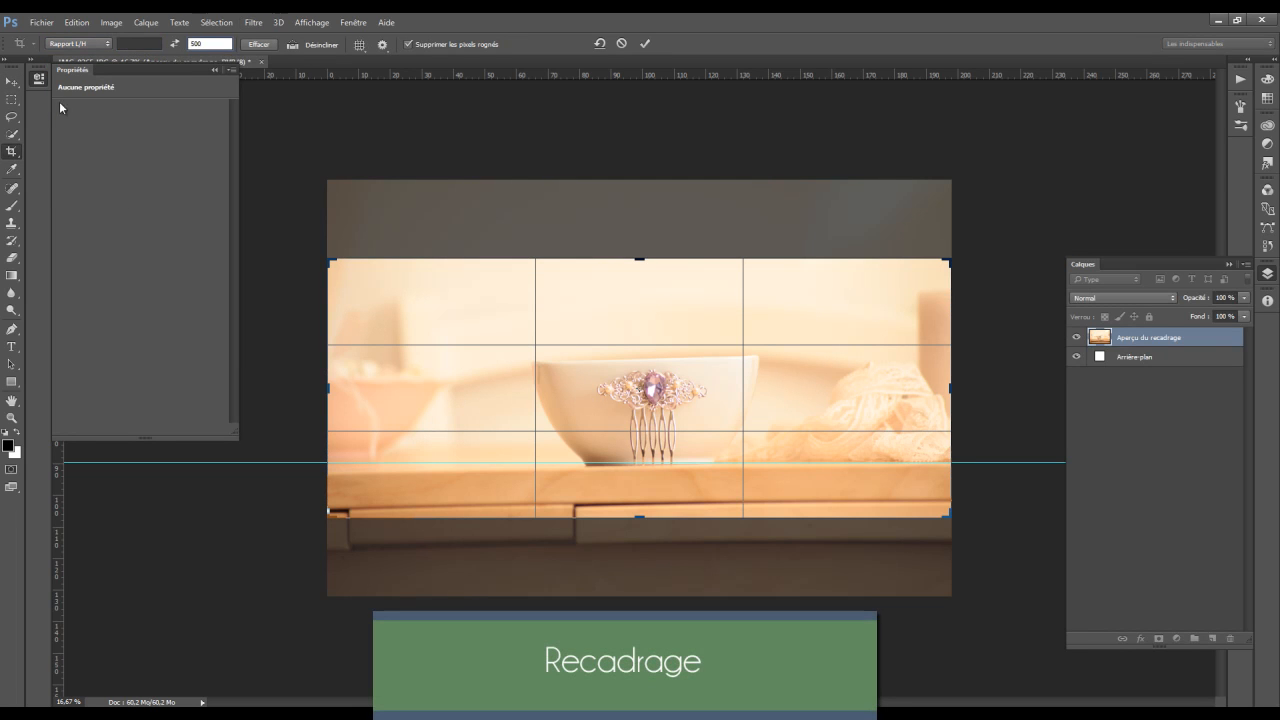
click(258, 44)
key(Return)
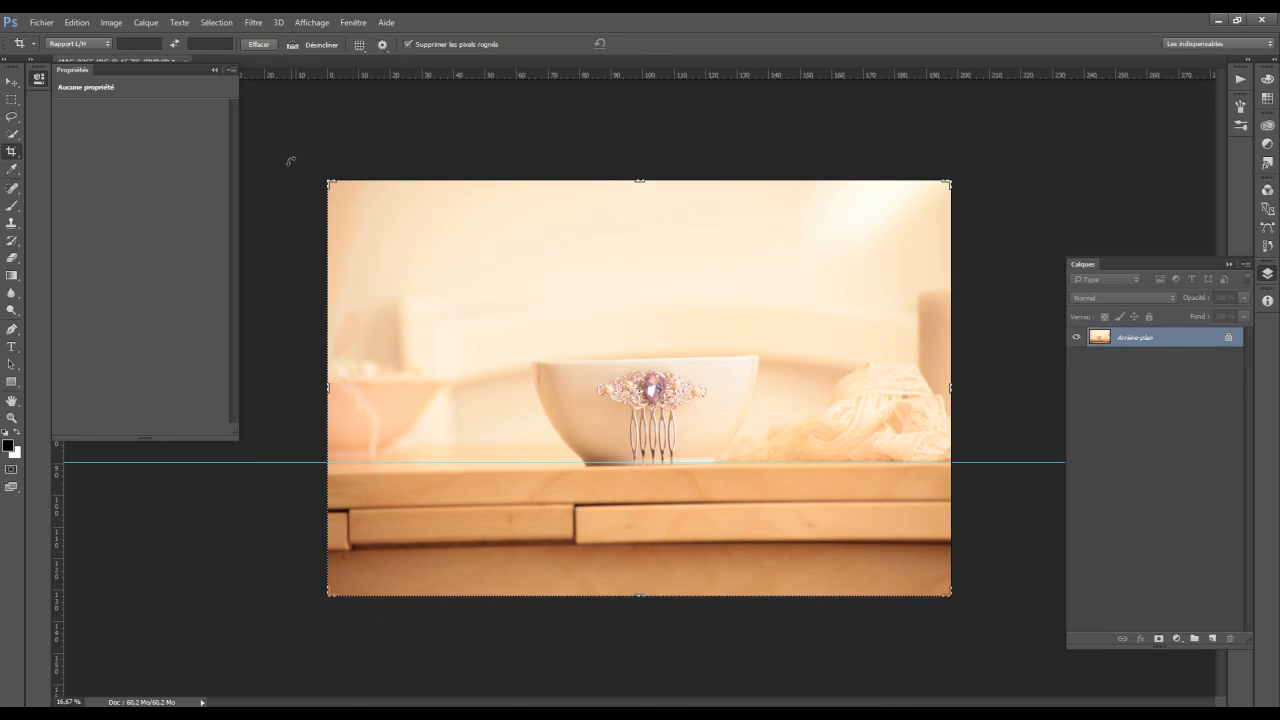
Rotate the photo slightly within the crop to level the tabletop with the guide, and apply it.
click(663, 165)
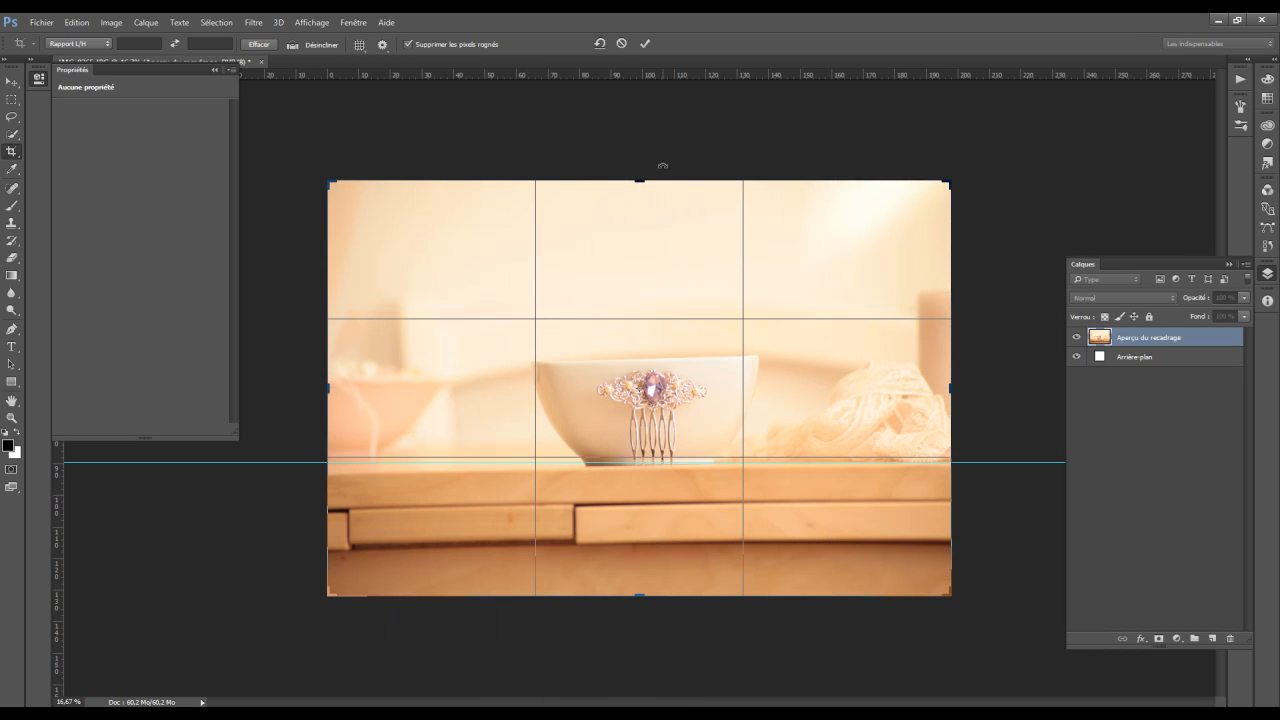
drag(706, 167, 713, 158)
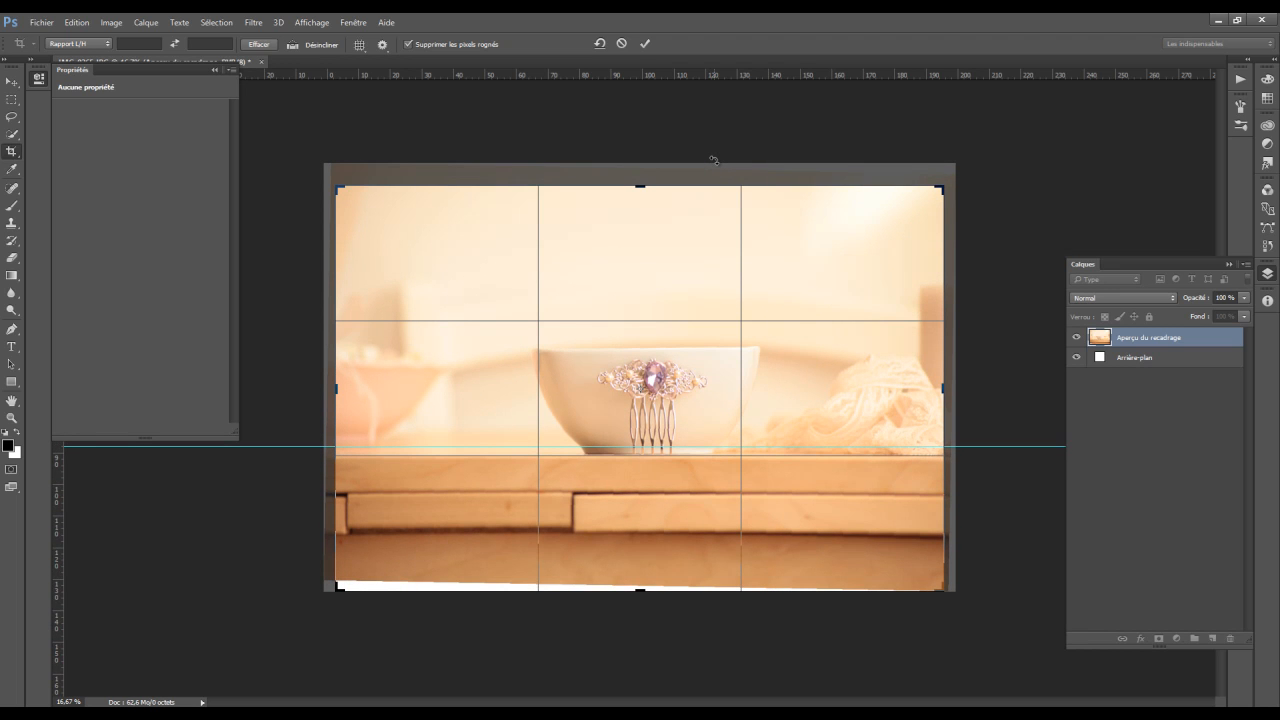
key(Return)
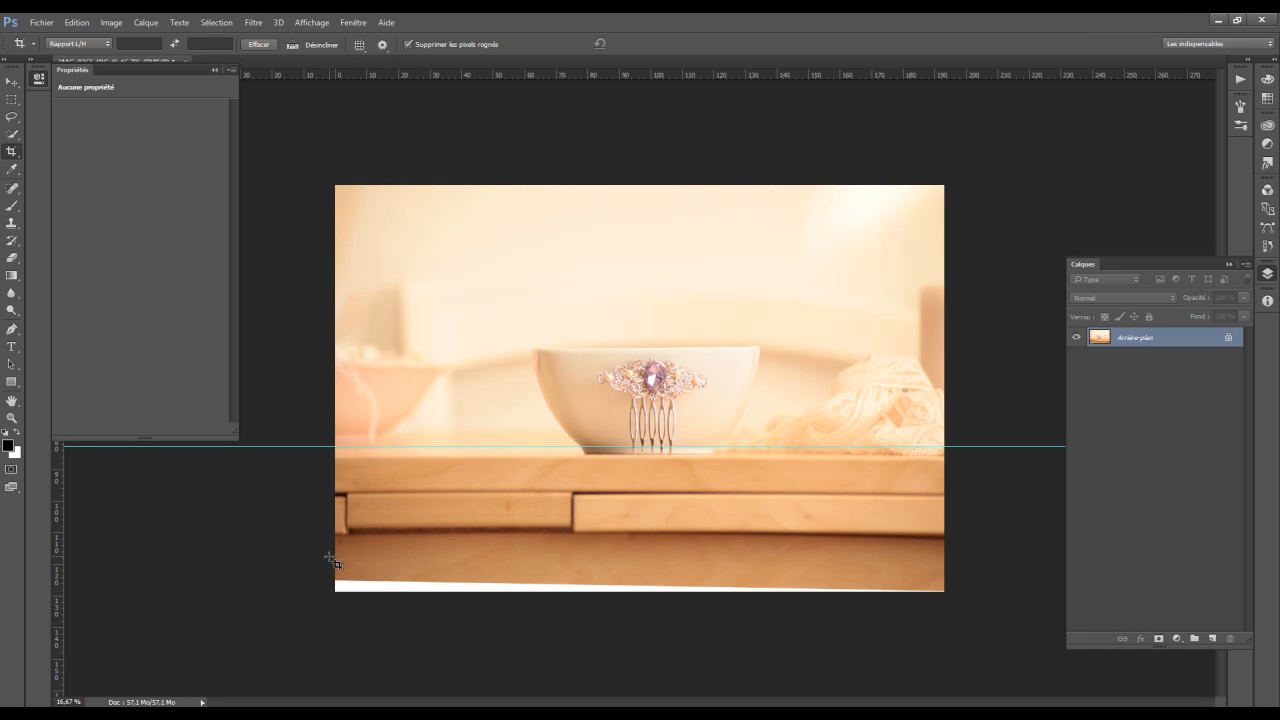
Crop off the white strip along the photo's bottom edge and remove the horizontal guide.
drag(323, 163, 966, 583)
key(Return)
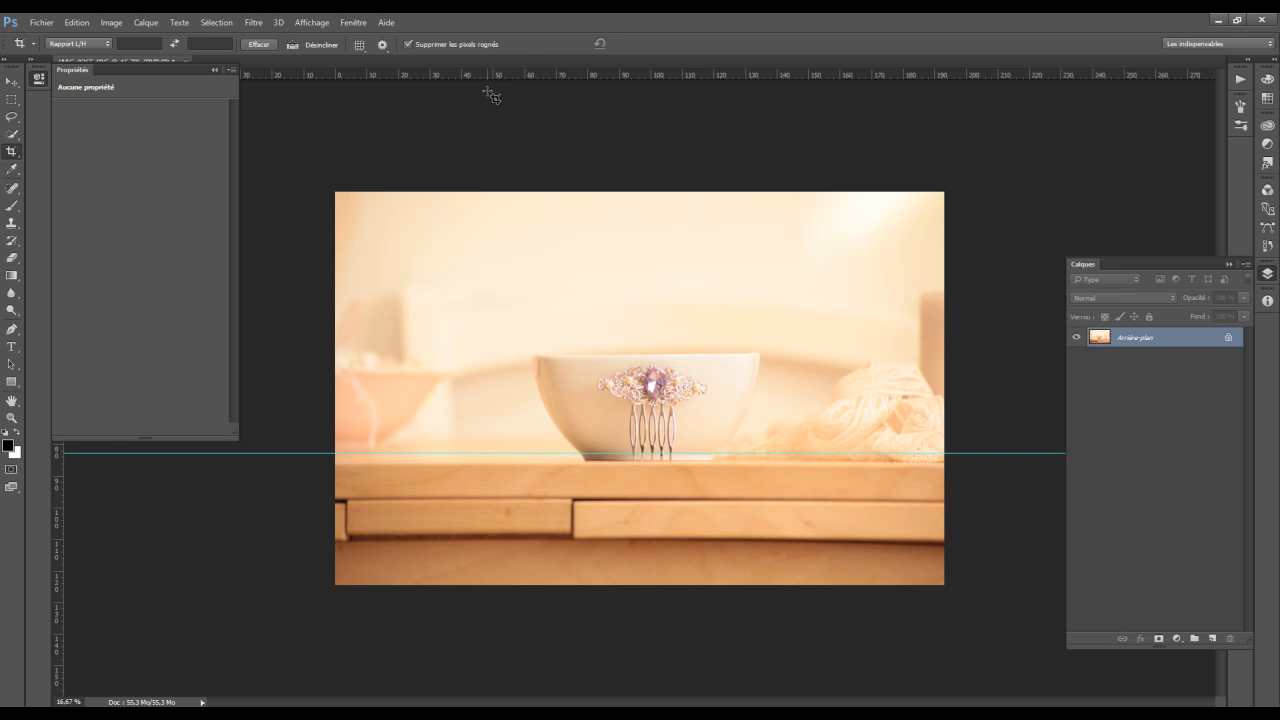
click(12, 81)
drag(605, 453, 667, 38)
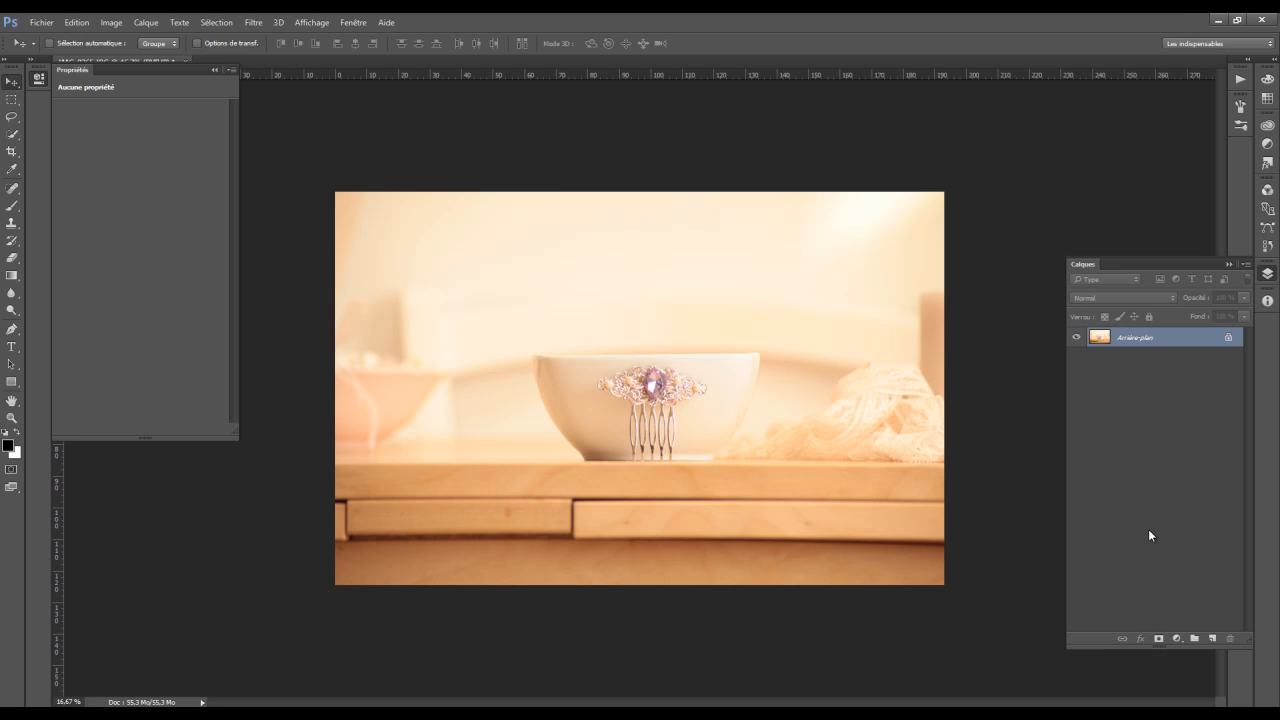
Add a Balance des couleurs adjustment layer with the Tons moyens set to cyan/red -57, magenta/green 17 and yellow/blue 62.
click(1177, 640)
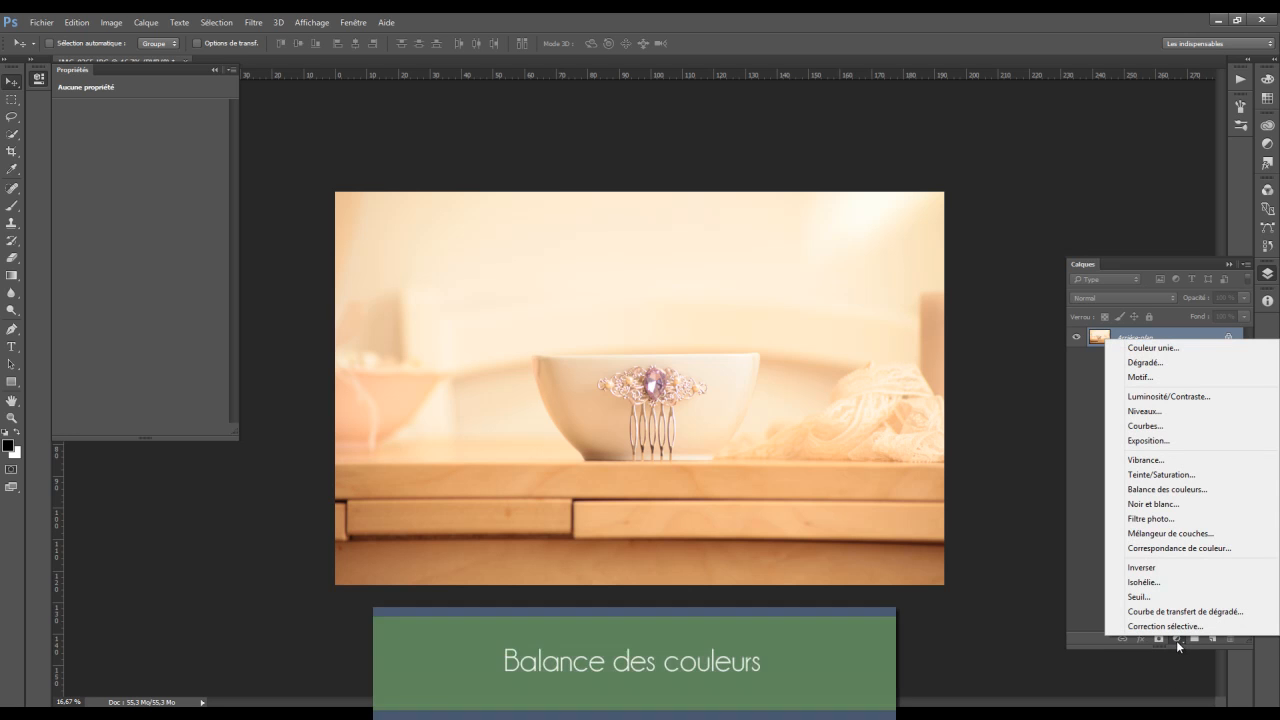
click(1157, 489)
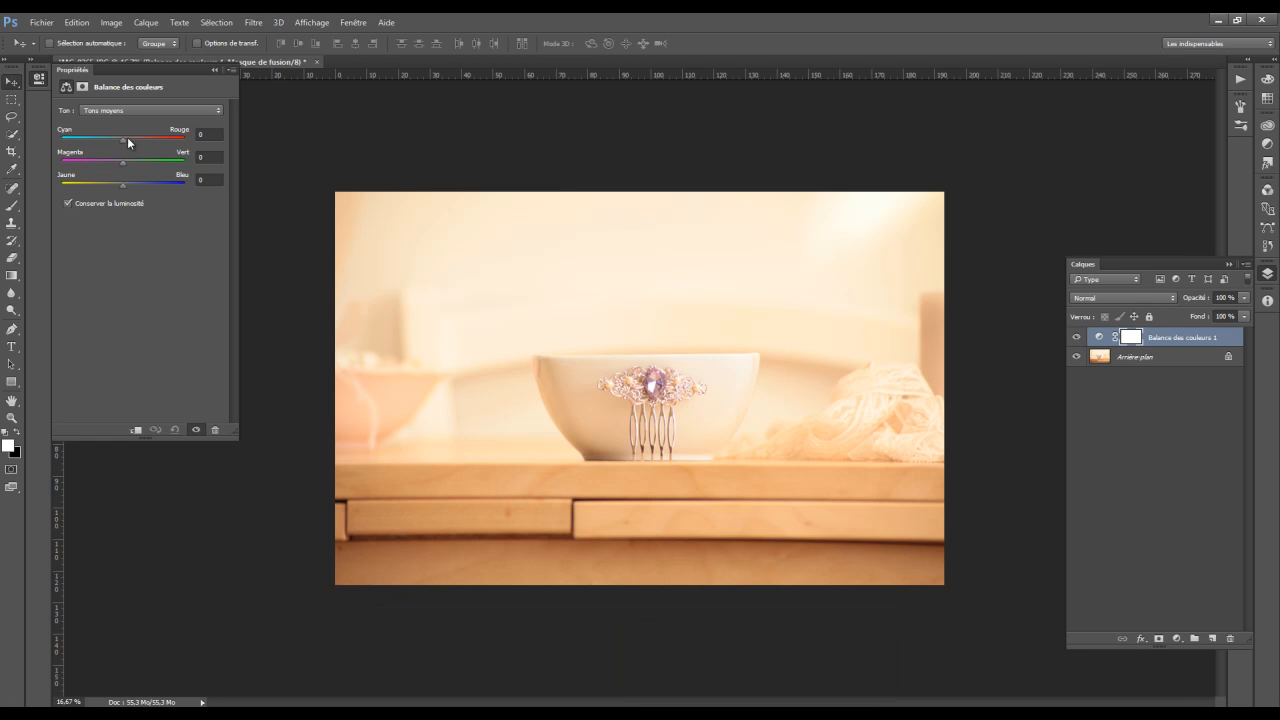
click(108, 110)
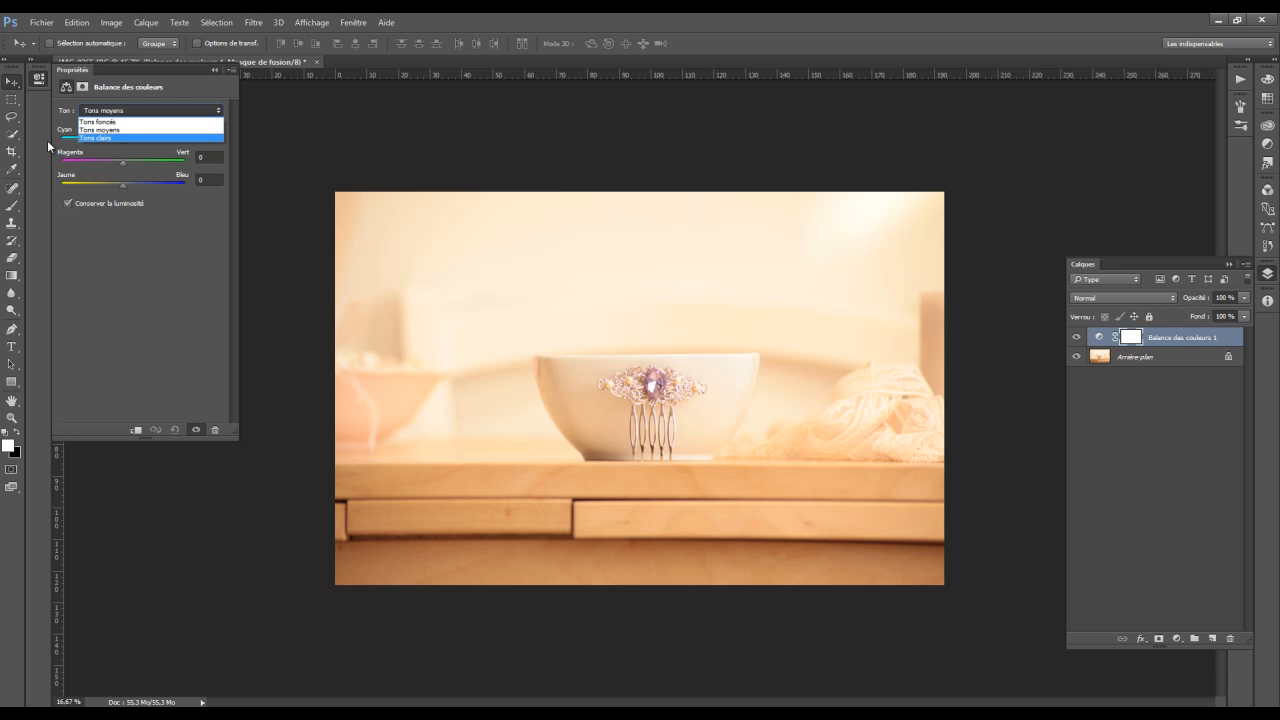
click(178, 284)
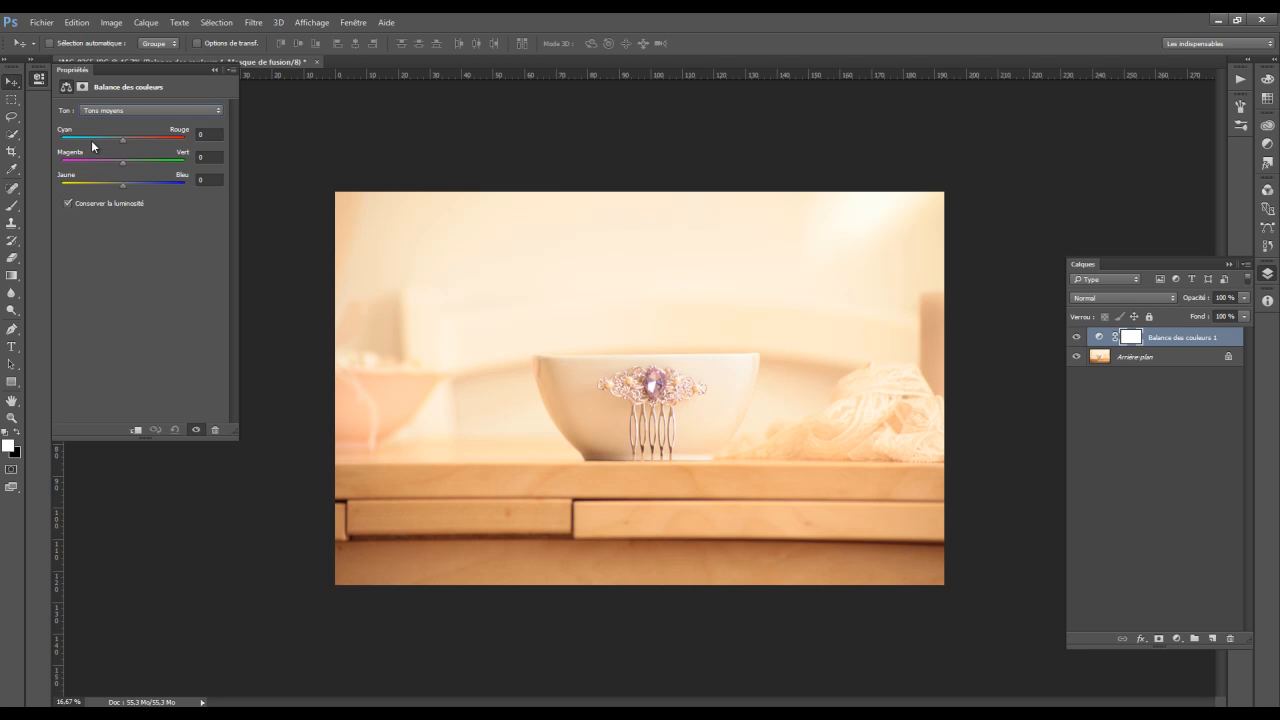
click(205, 134)
text(-57)
click(199, 157)
click(213, 180)
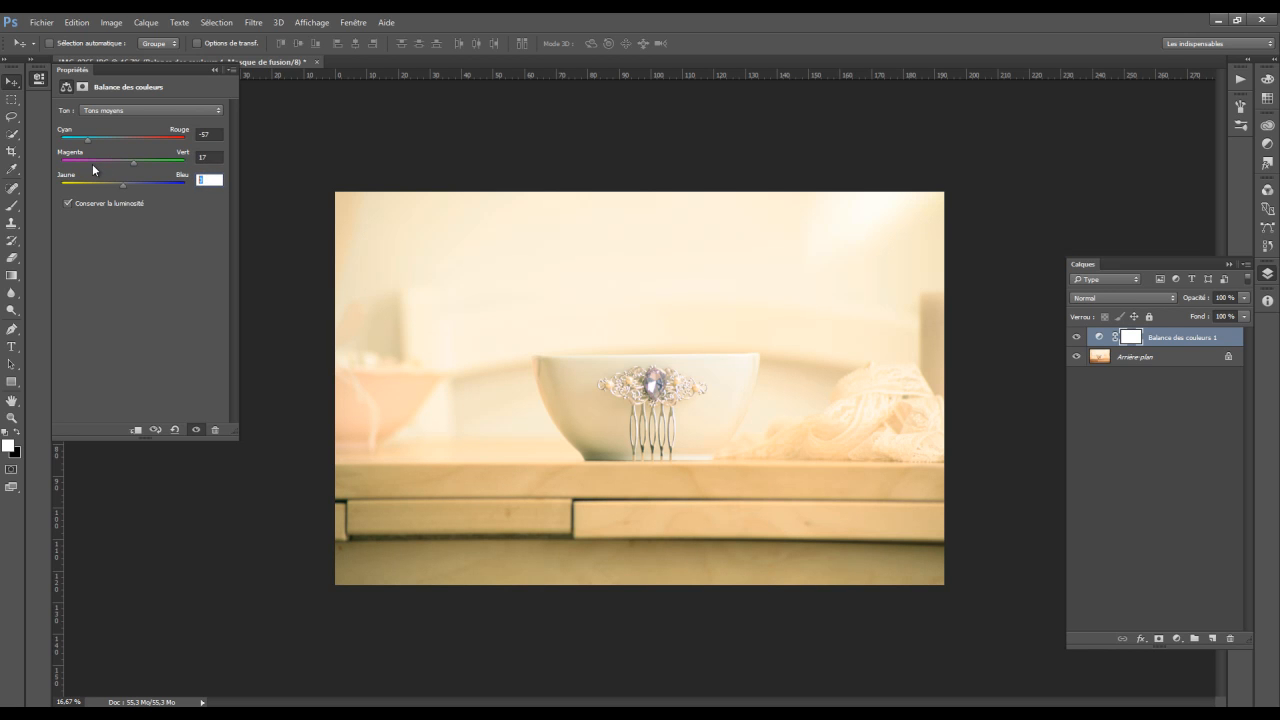
text(62)
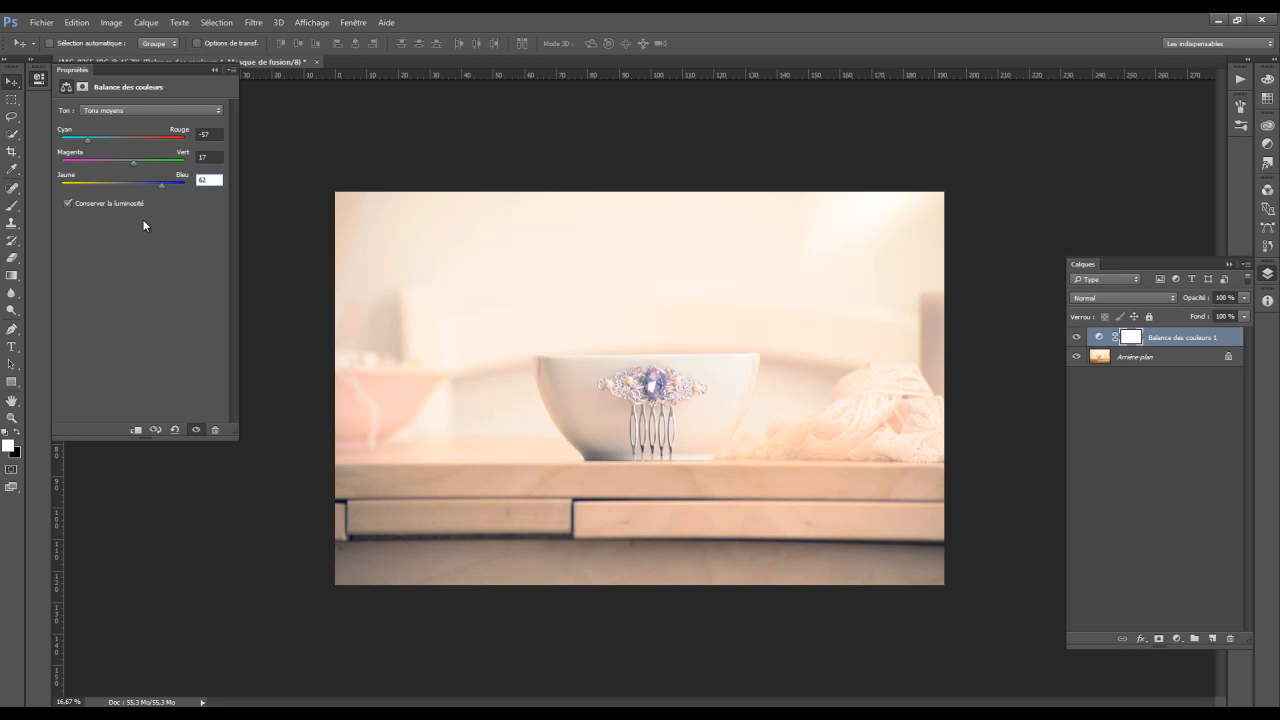
Set the Tons clairs of the color balance to cyan/red 5, magenta/green 23 and yellow/blue 26.
click(150, 110)
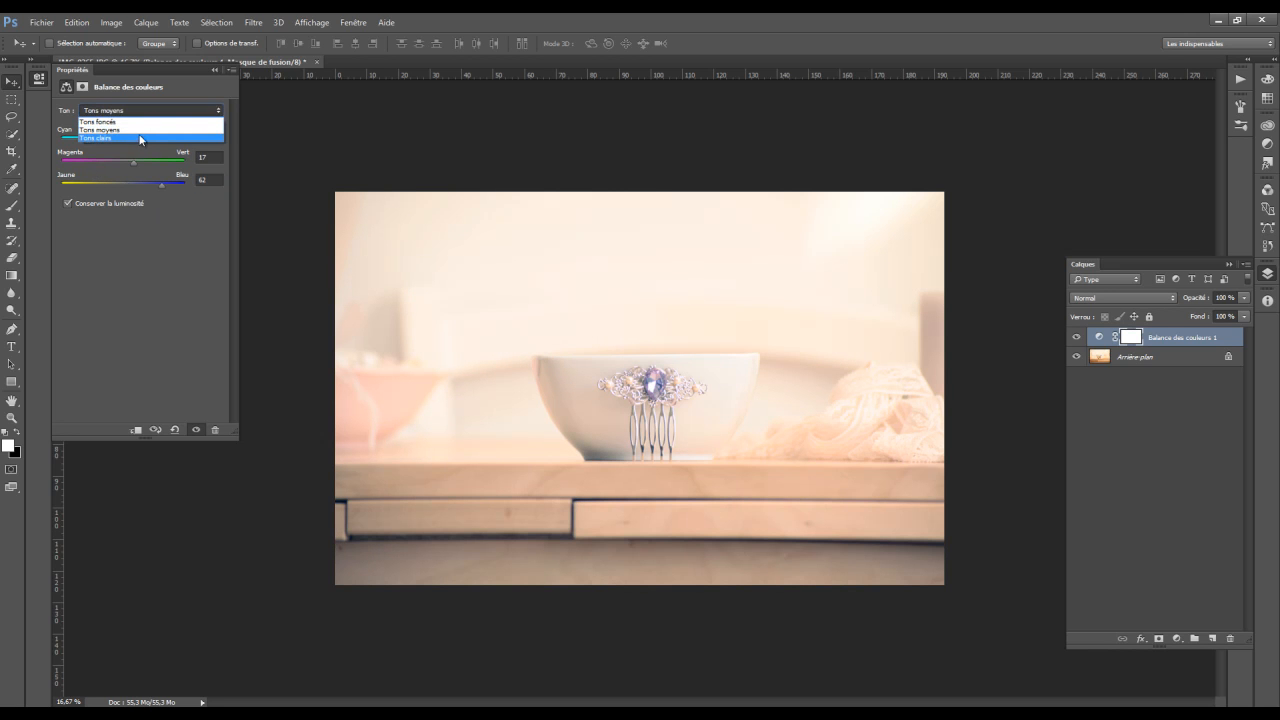
click(140, 138)
click(209, 134)
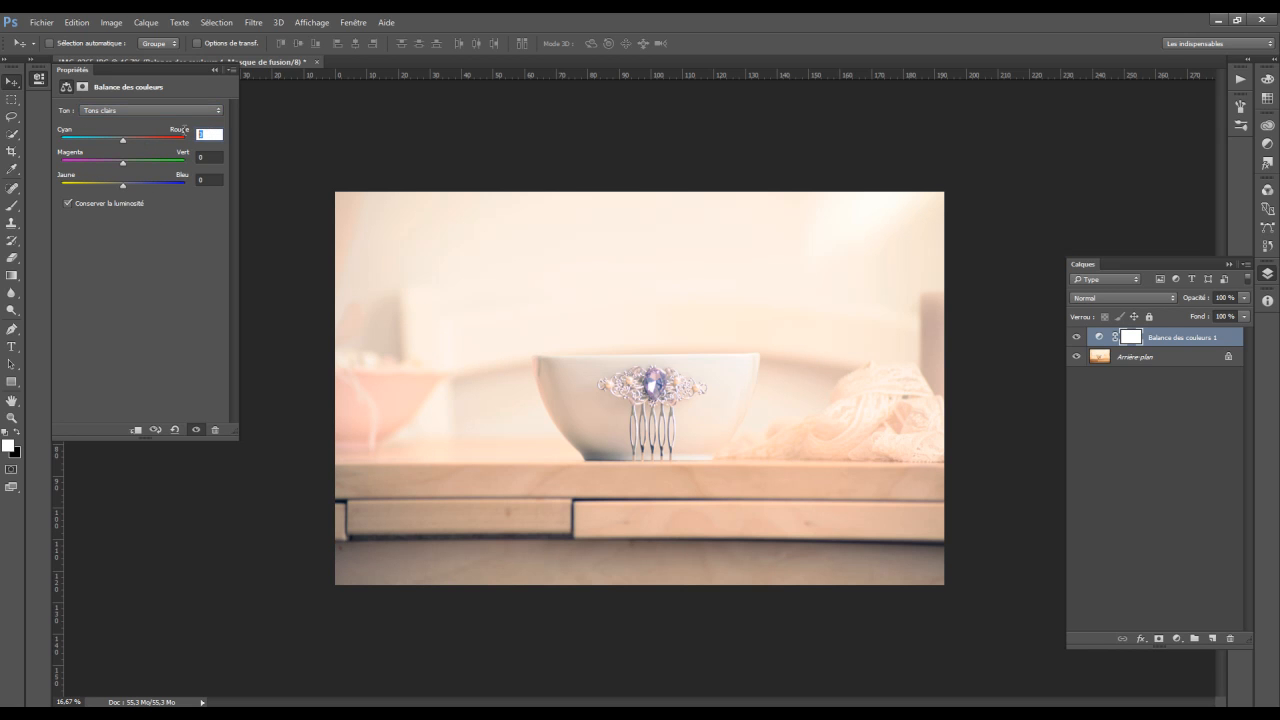
text(5)
key(Tab)
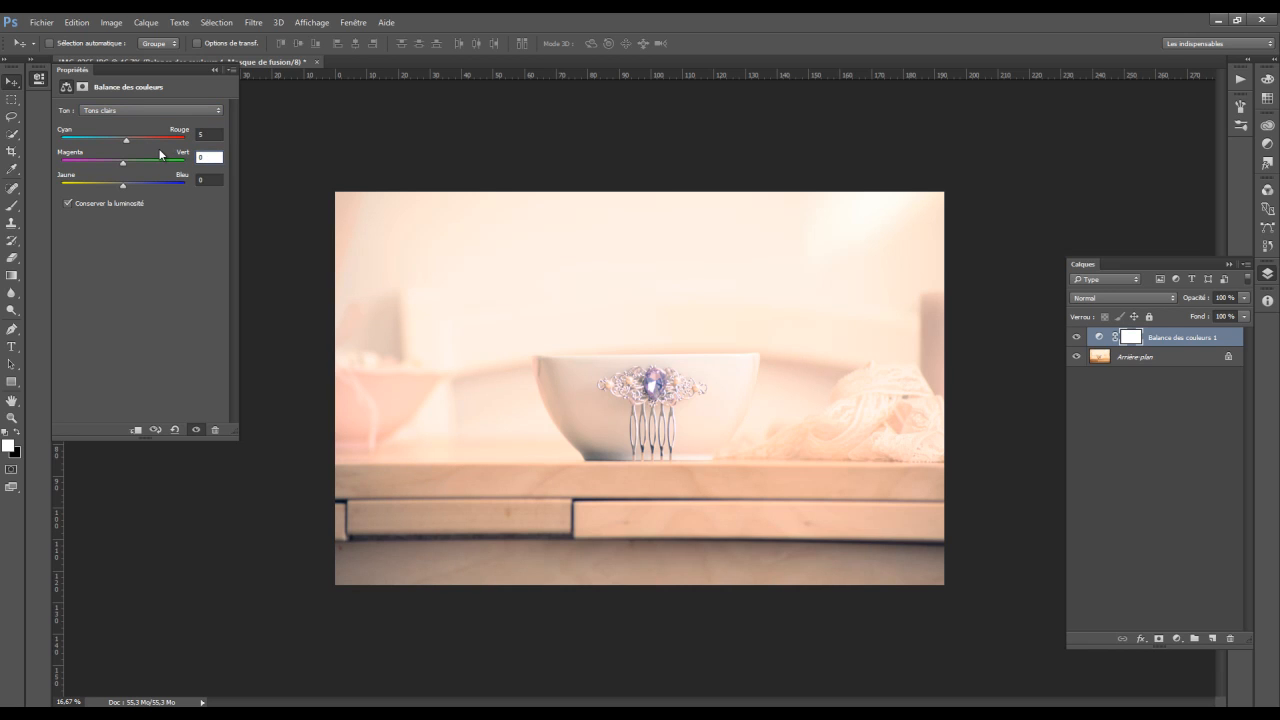
text(20)
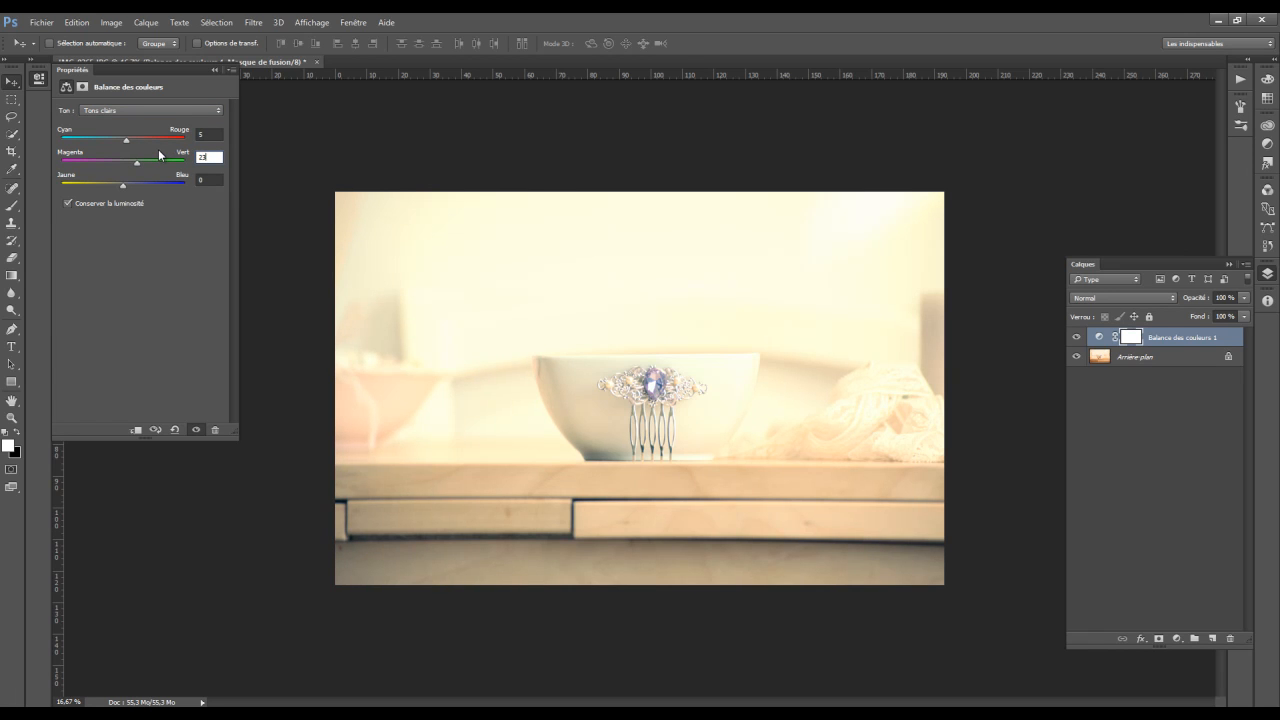
click(204, 181)
text(26)
Compare the photo with and without the color balance adjustment layer.
click(1076, 337)
click(1076, 337)
click(1076, 337)
click(1076, 337)
click(1076, 337)
click(1076, 337)
click(1076, 337)
click(1076, 337)
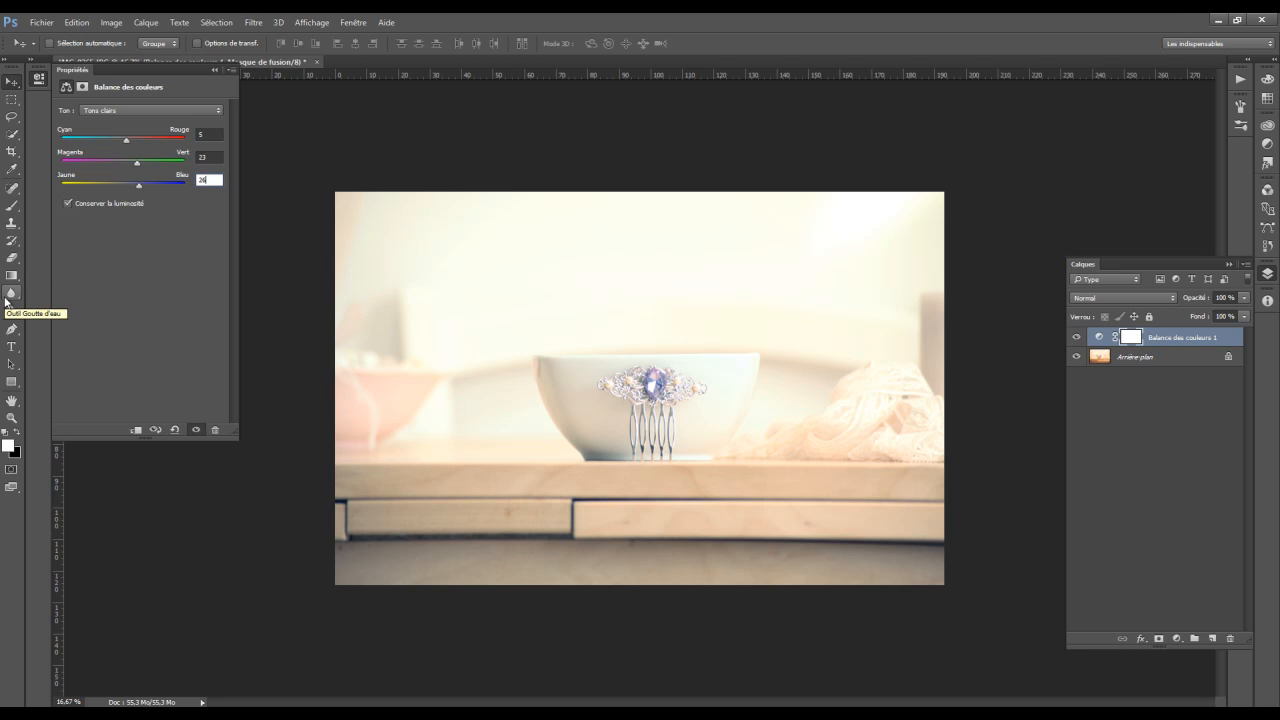
Set up a soft round brush of 263 px with 0% hardness for painting on the layer mask.
click(12, 205)
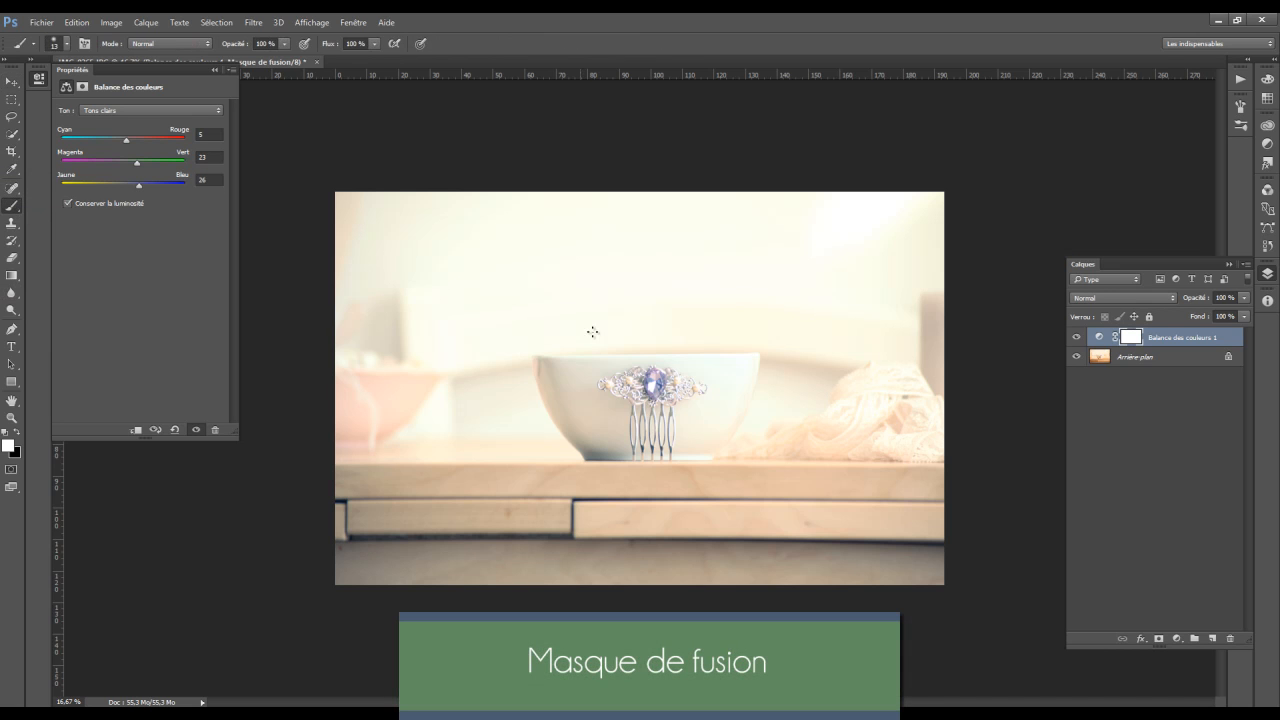
right_click(540, 263)
mouse_move(583, 271)
mouse_down()
mouse_move(621, 288)
mouse_move(643, 277)
mouse_up()
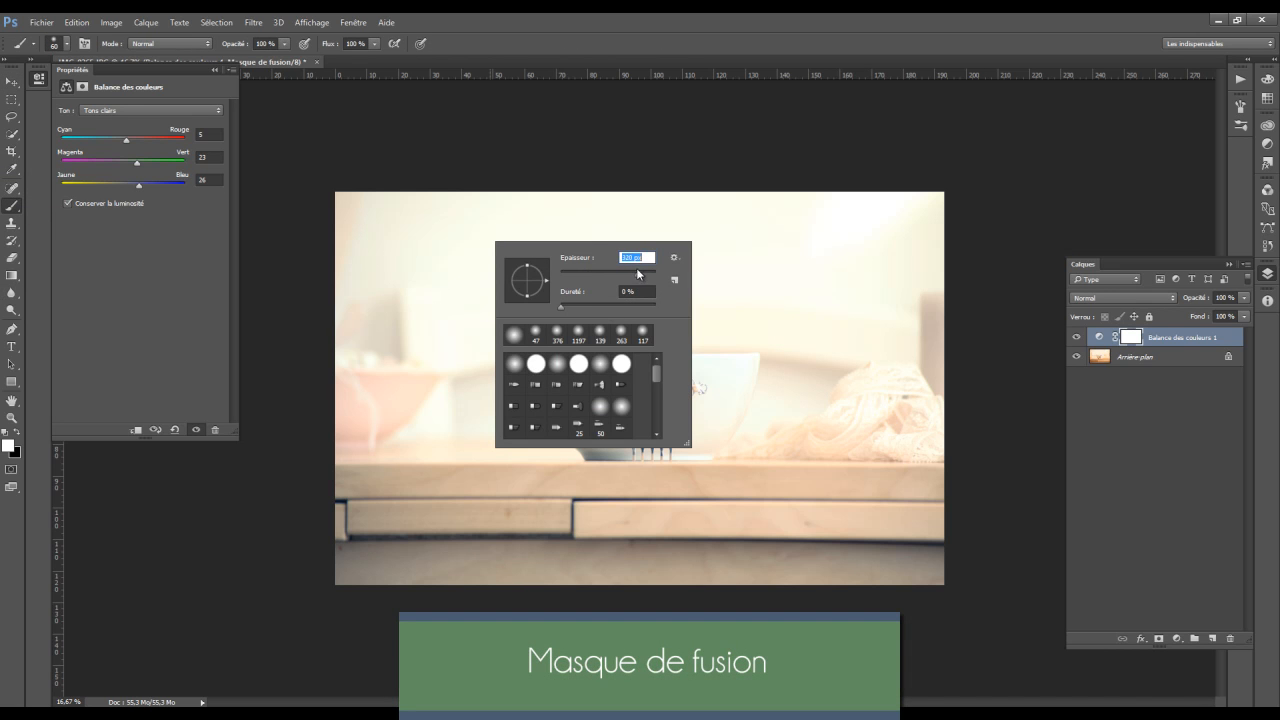
click(360, 60)
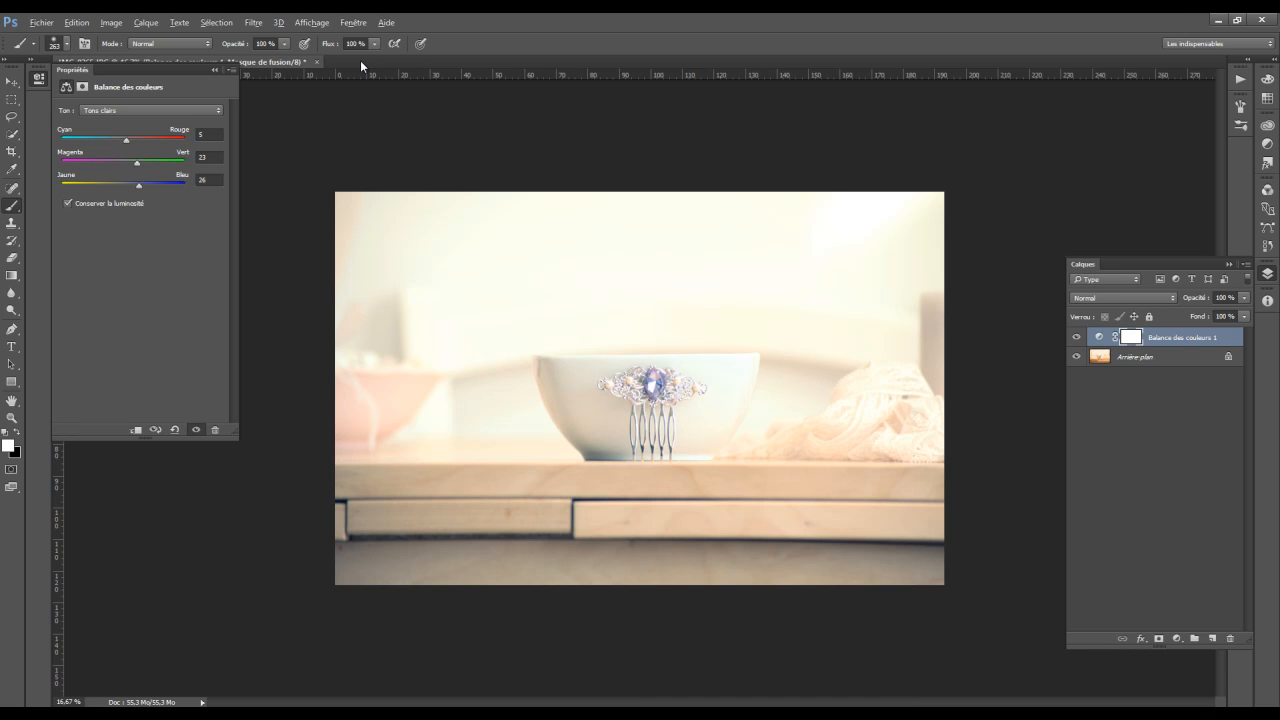
Check the canvas dimensions in pixels without changing them.
key(ctrl+alt+c)
click(697, 266)
click(697, 280)
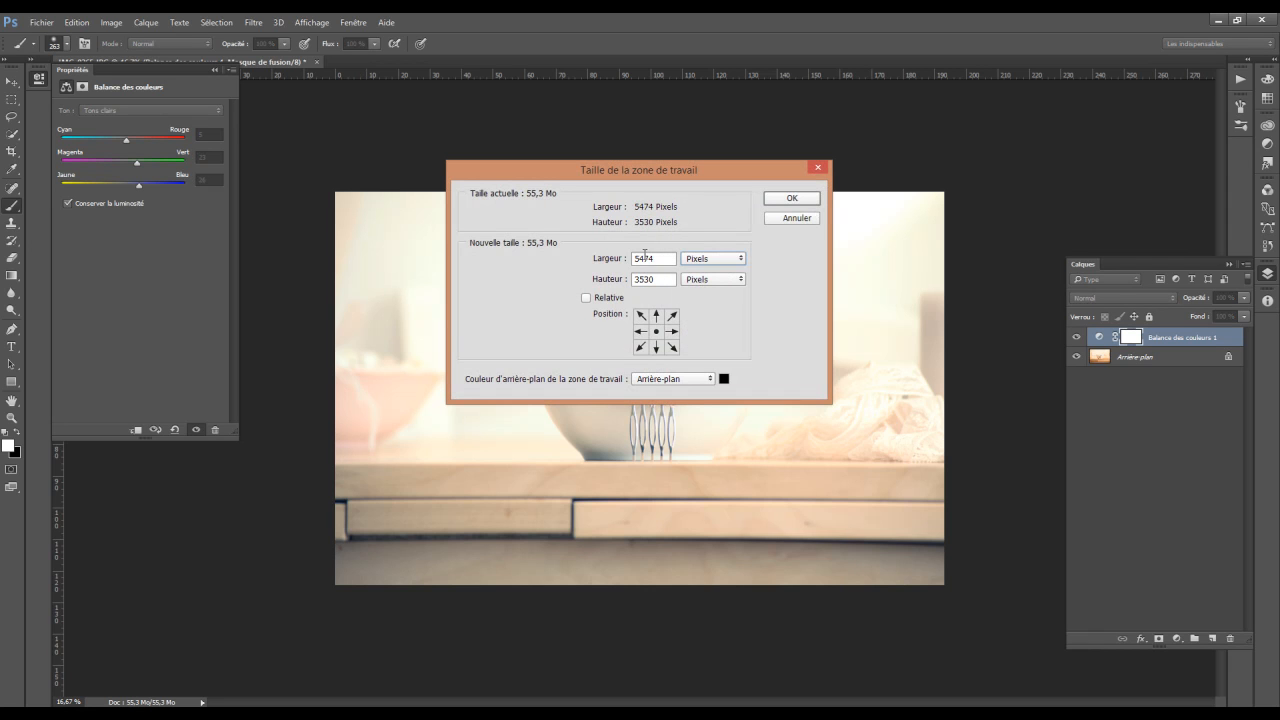
click(788, 220)
Paint black over the comb's central gem on the color balance mask, refining with a 47 px soft brush, to restore its original pink.
key(ctrl+plus)
key(ctrl+plus)
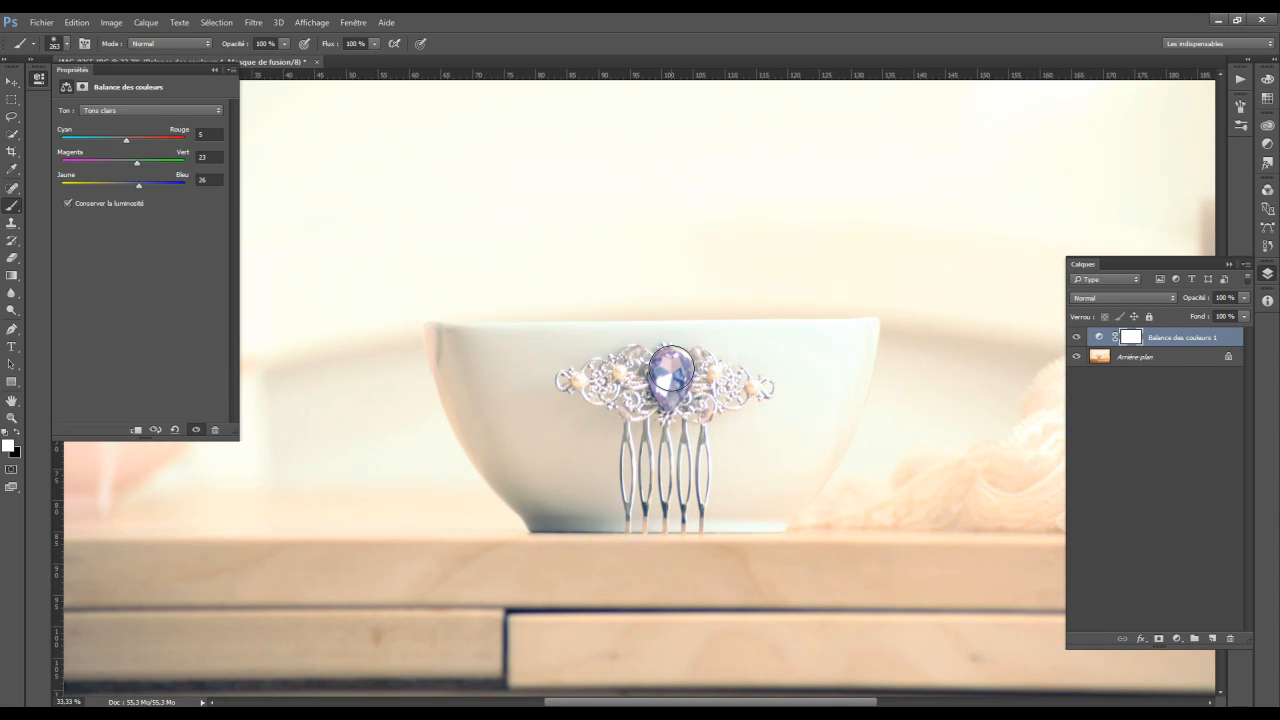
click(16, 431)
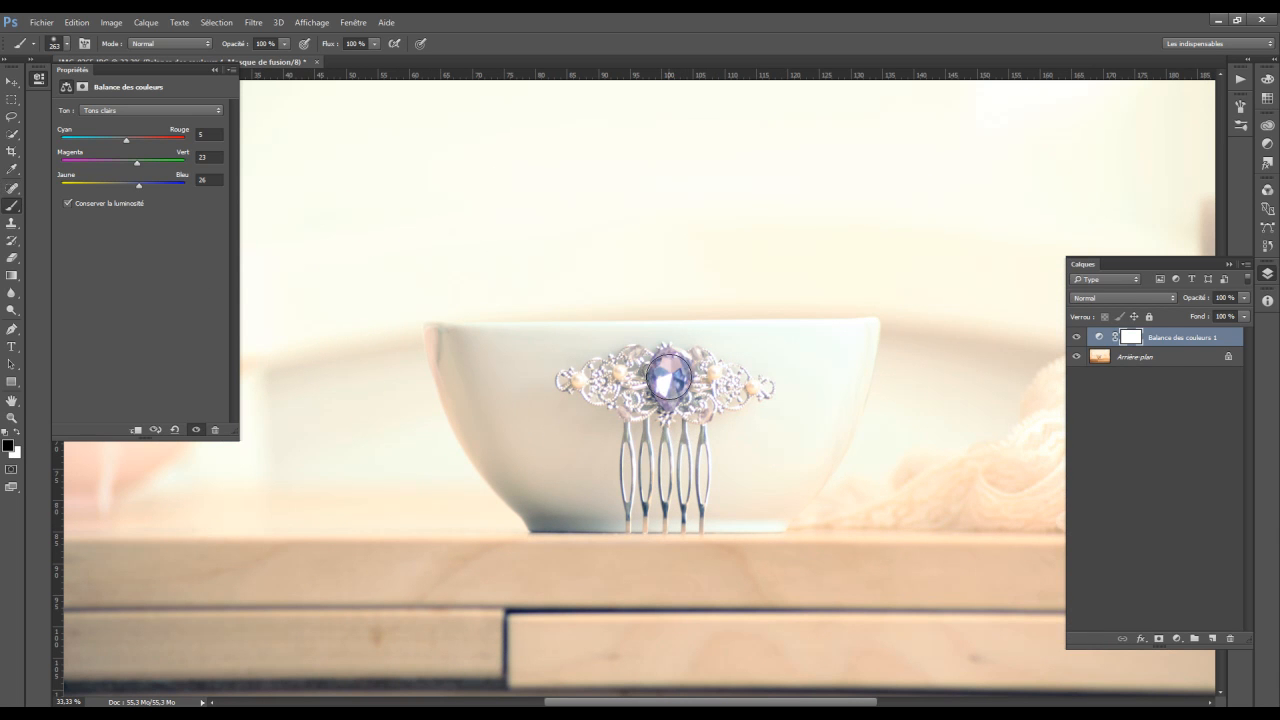
right_click(676, 392)
drag(762, 420, 765, 426)
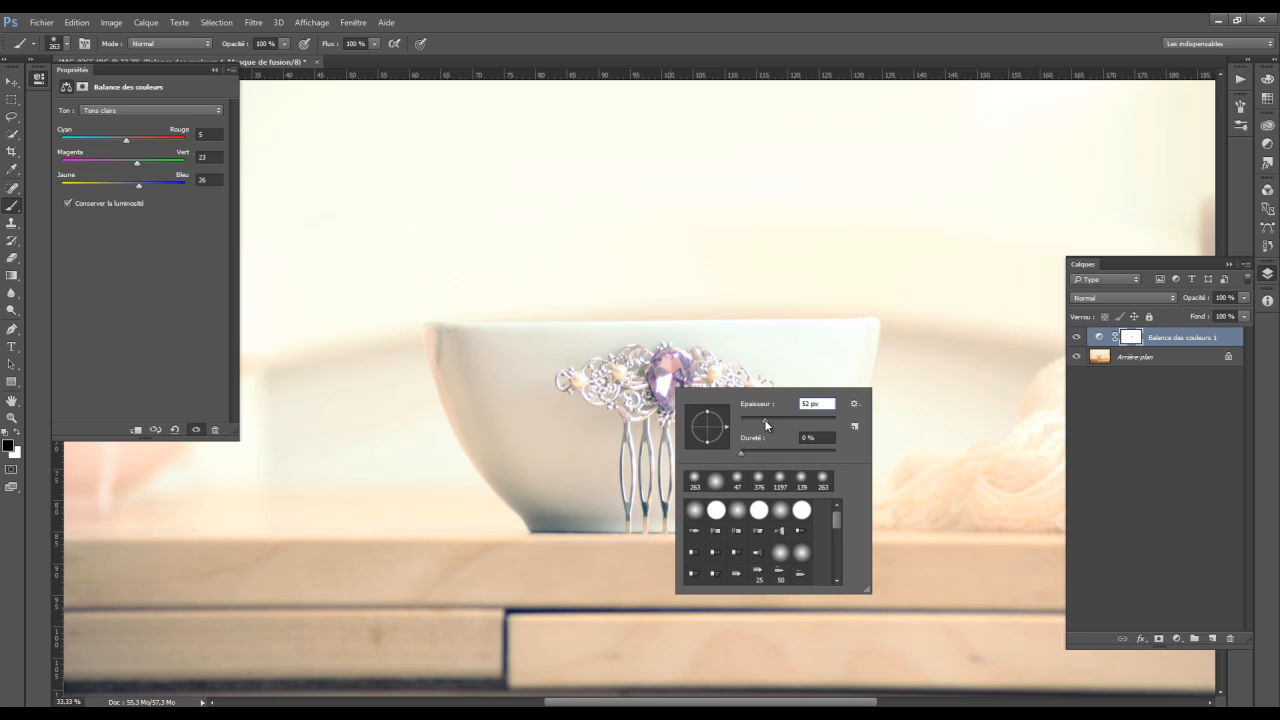
click(665, 395)
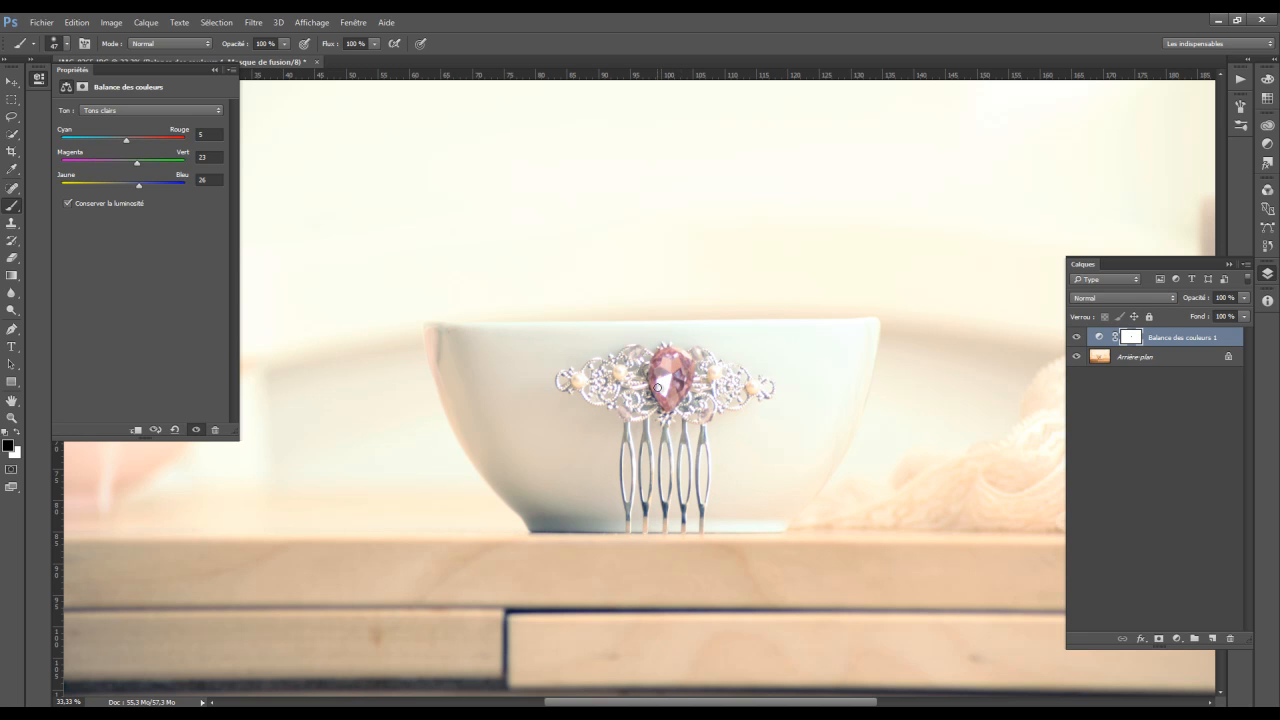
Paint a black test stroke across the background above the bowl on the mask, and erase it with a 90 px white brush.
click(1131, 339)
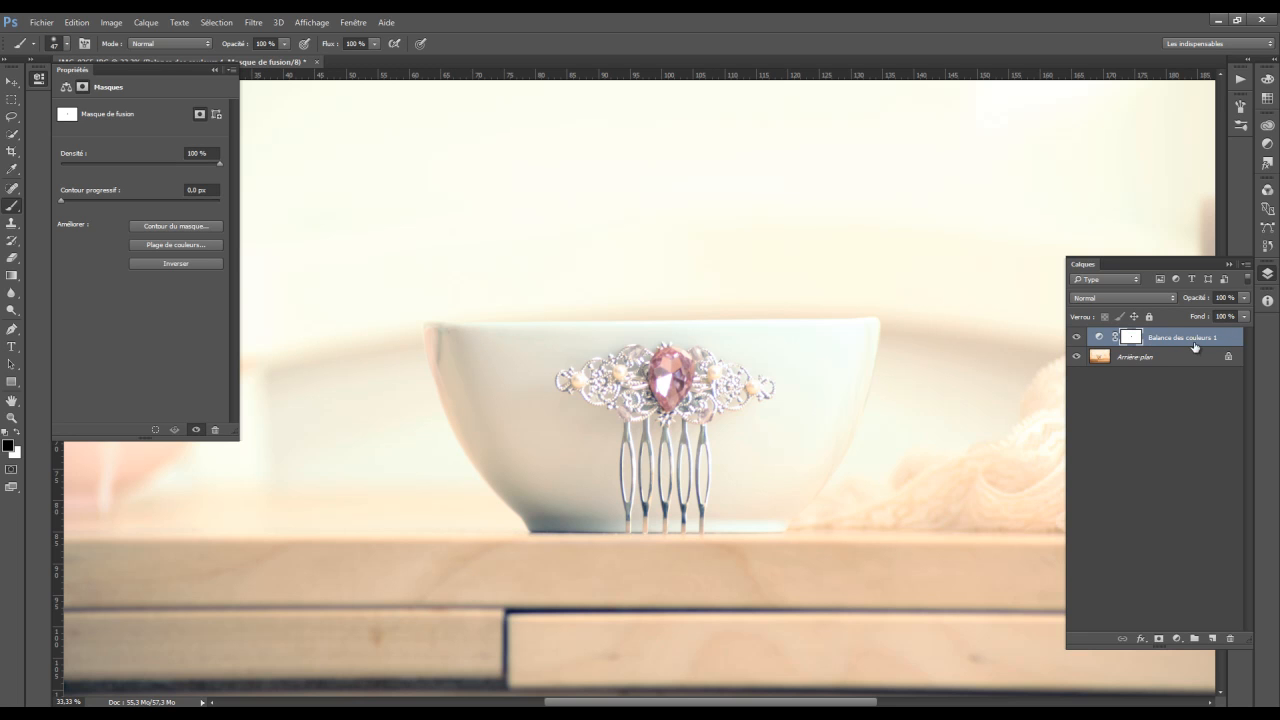
mouse_move(455, 148)
mouse_down()
mouse_move(552, 198)
mouse_move(856, 275)
mouse_up()
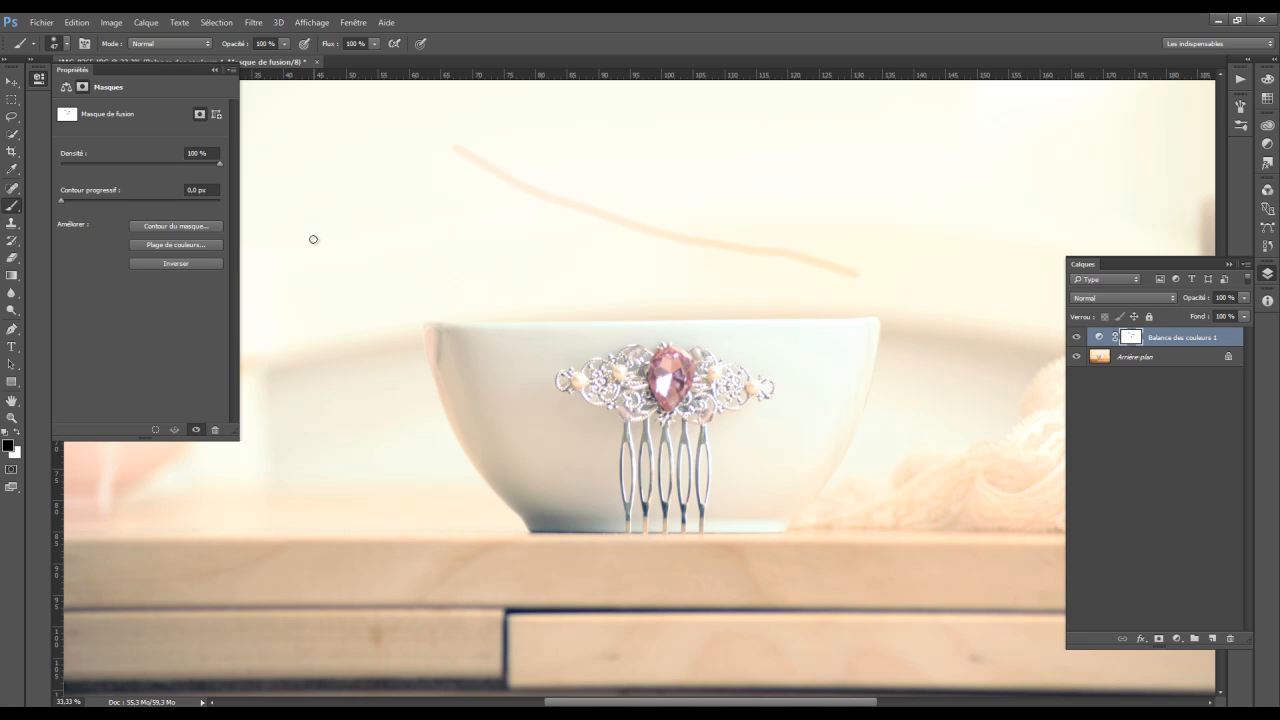
key(x)
right_click(848, 273)
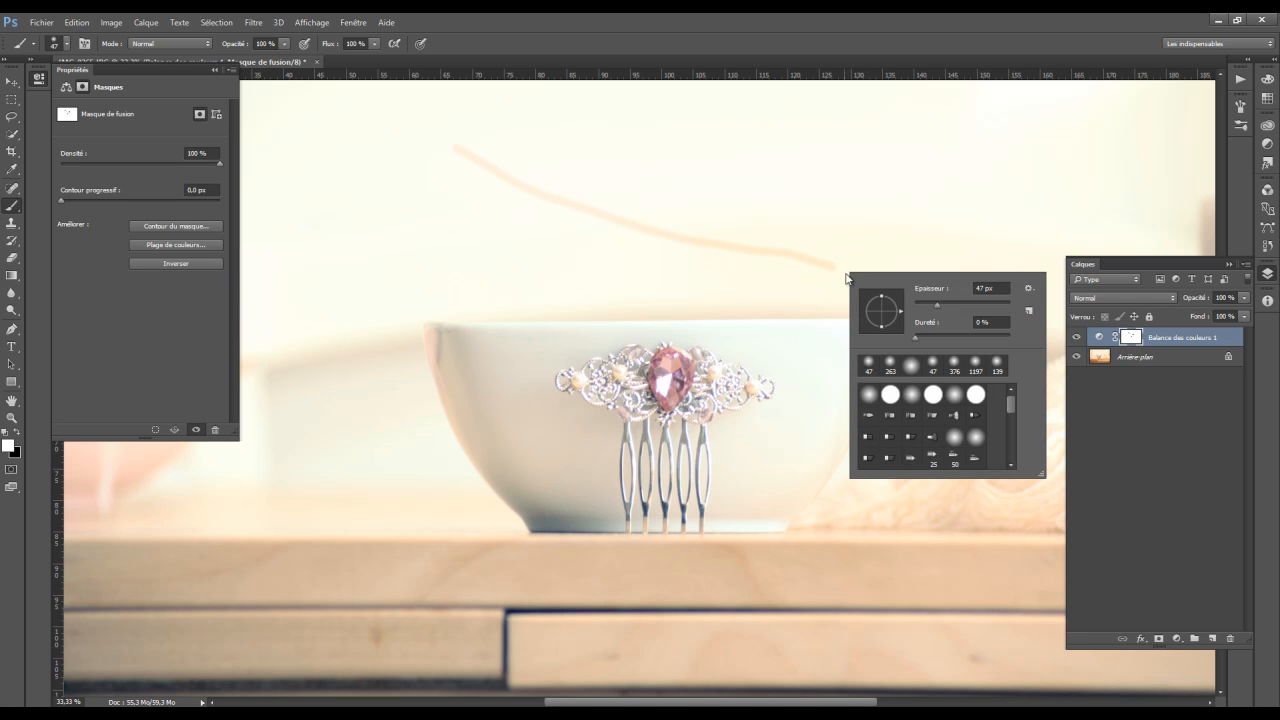
drag(935, 300, 957, 306)
key(Return)
mouse_move(457, 142)
mouse_down()
mouse_move(584, 215)
mouse_move(595, 217)
mouse_move(564, 201)
mouse_move(696, 240)
mouse_move(821, 255)
mouse_up()
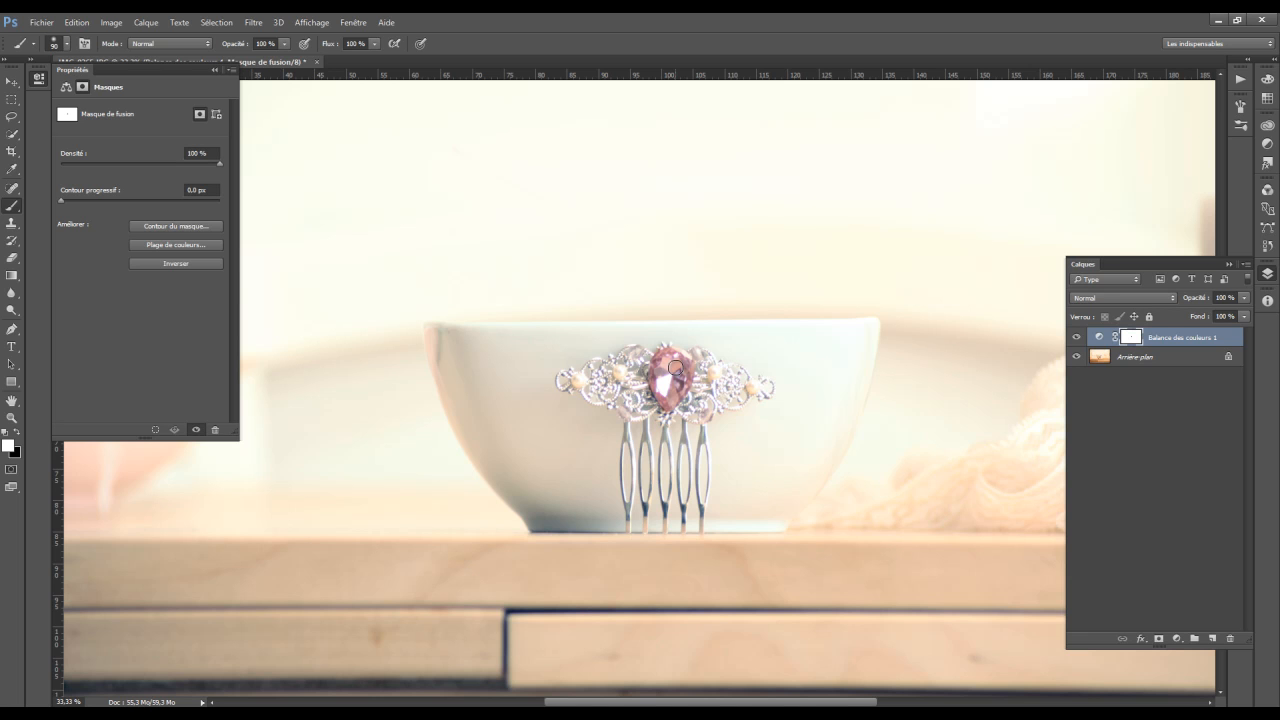
Review the color balance settings for the Tons clairs and Tons moyens.
click(66, 87)
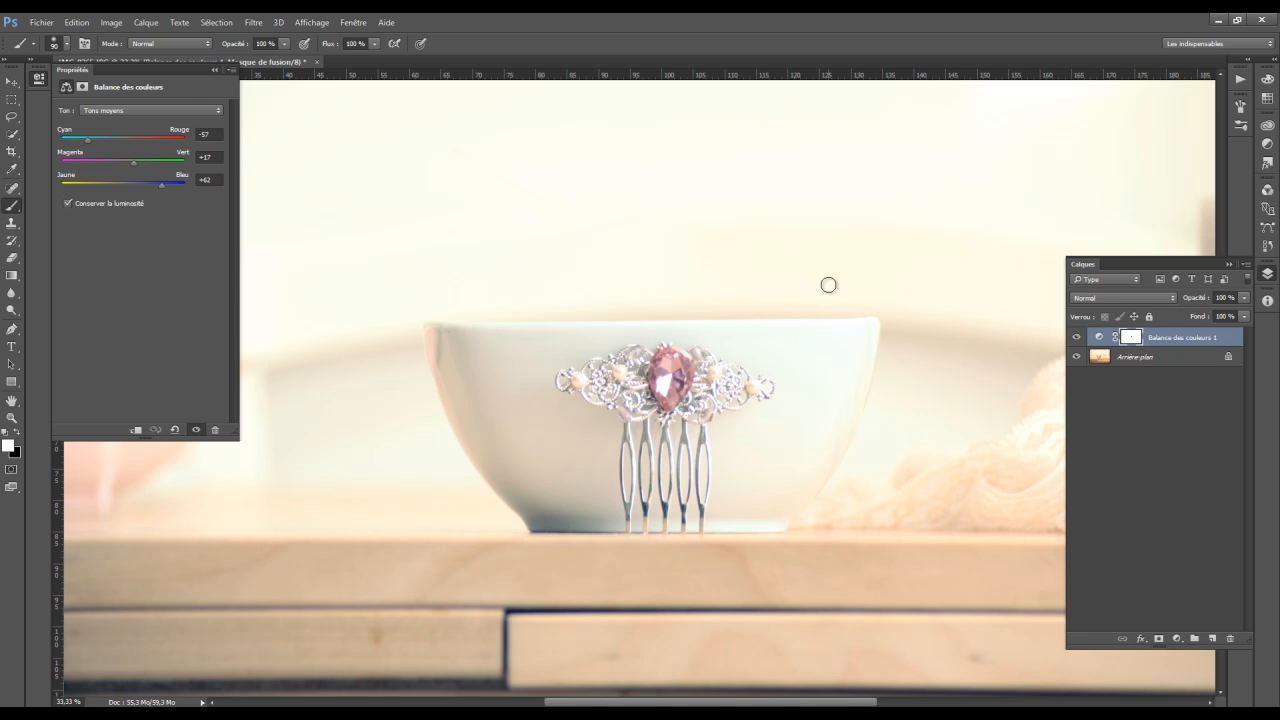
click(126, 112)
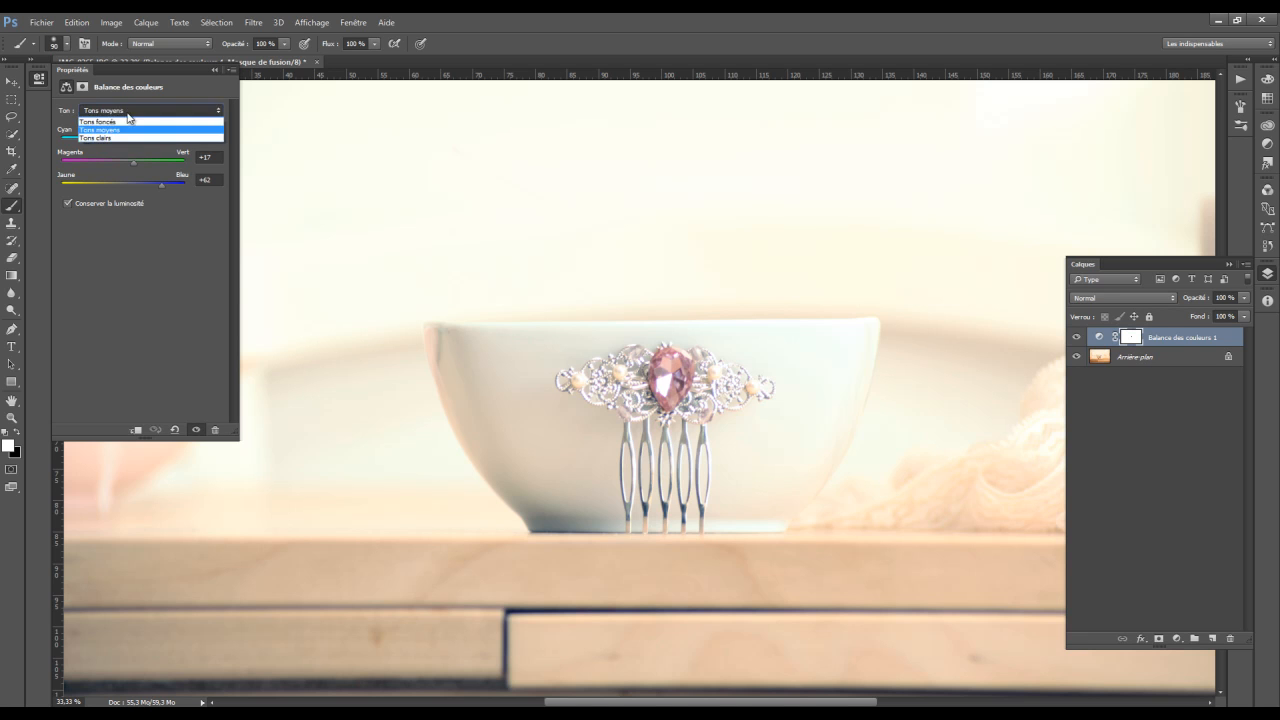
click(123, 135)
click(123, 112)
click(120, 131)
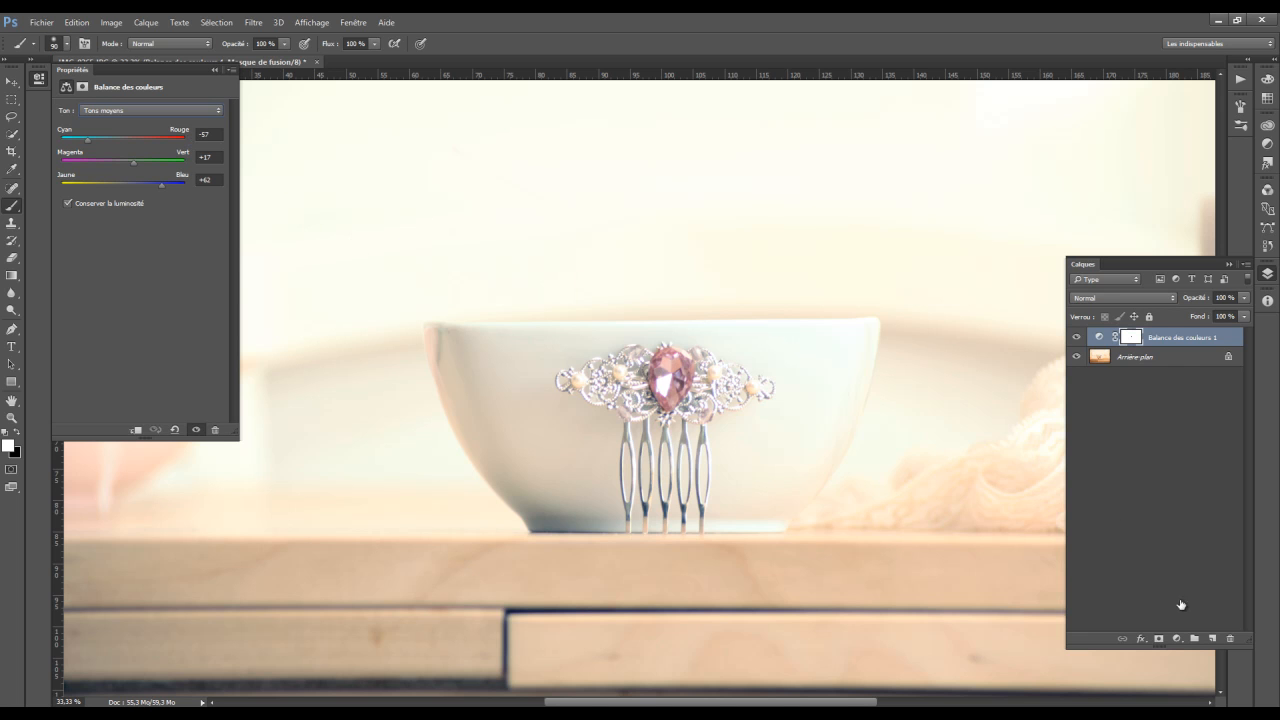
Add a Levels (Niveaux) adjustment layer with the shadow input at 13 and the midtone input at 0,82.
click(1178, 640)
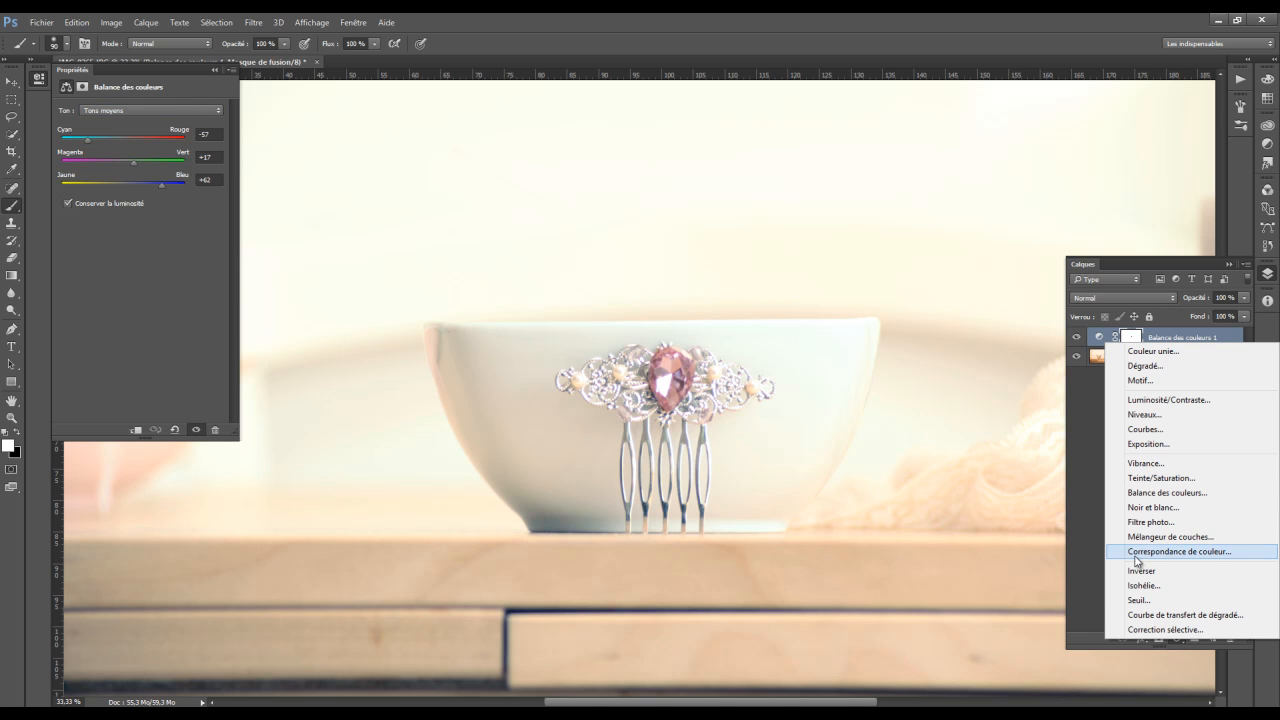
click(1145, 414)
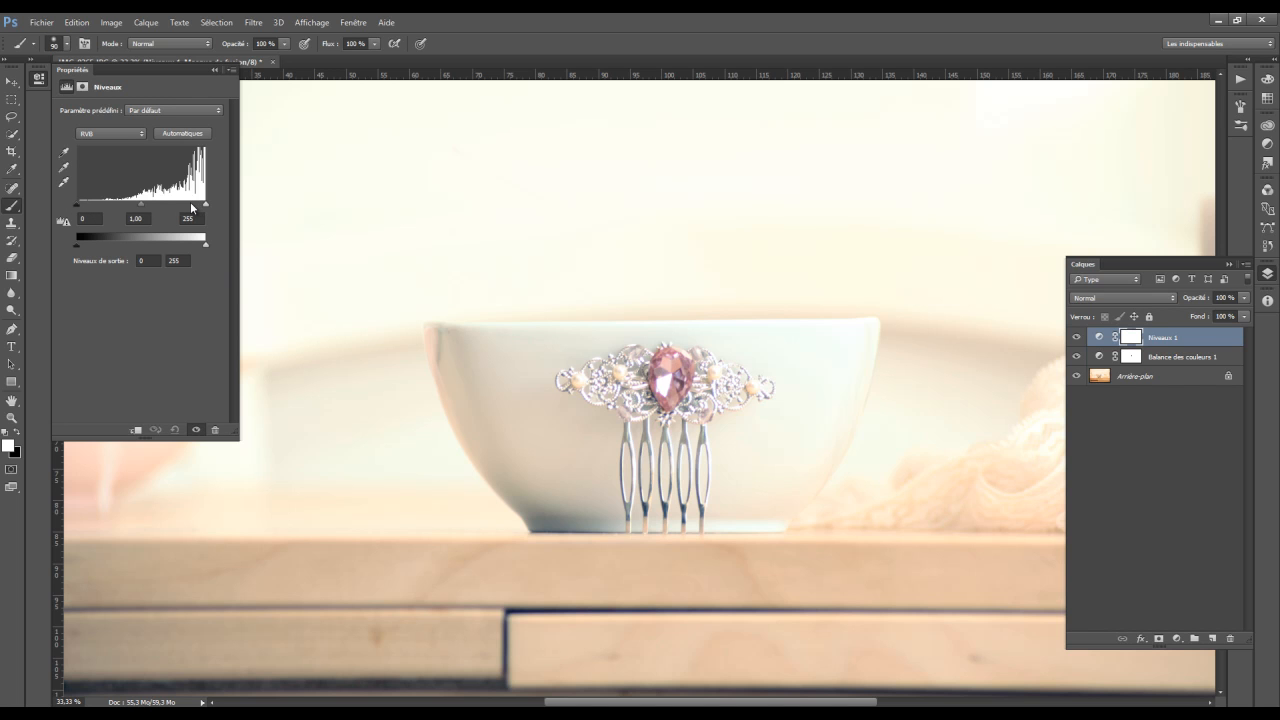
click(90, 218)
text(13)
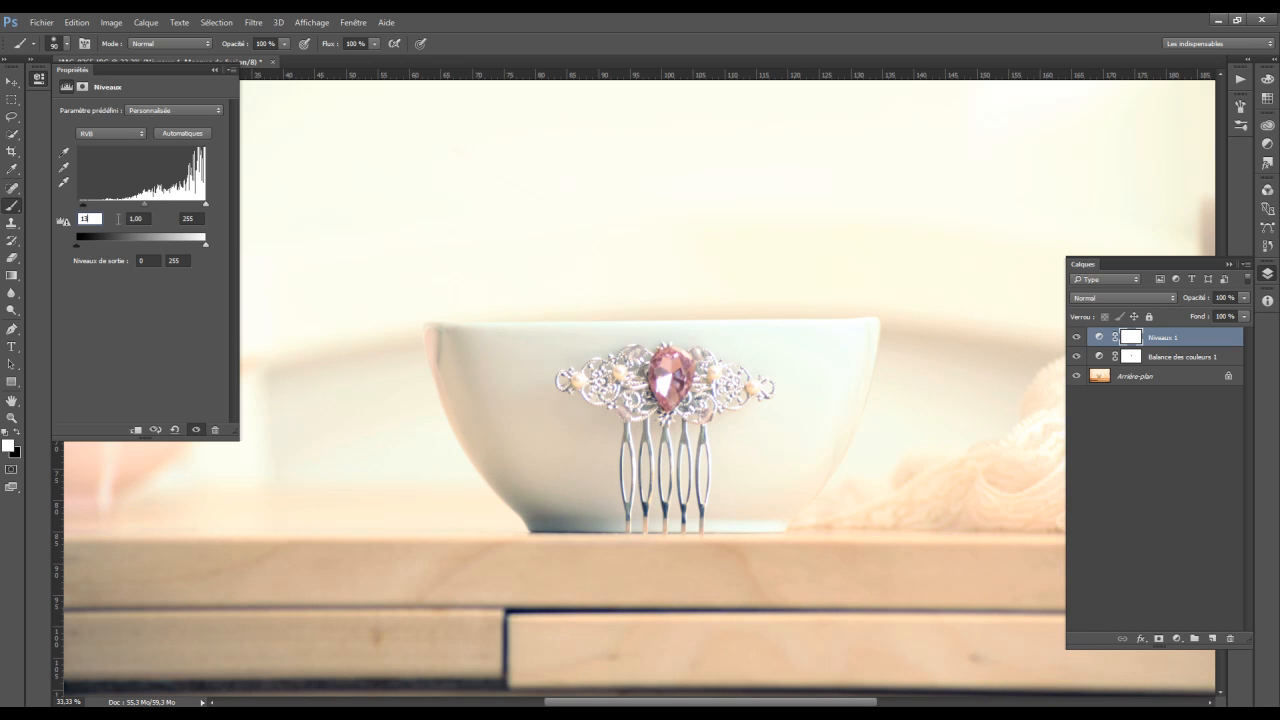
key(Tab)
key(BackSpace)
text(0,82)
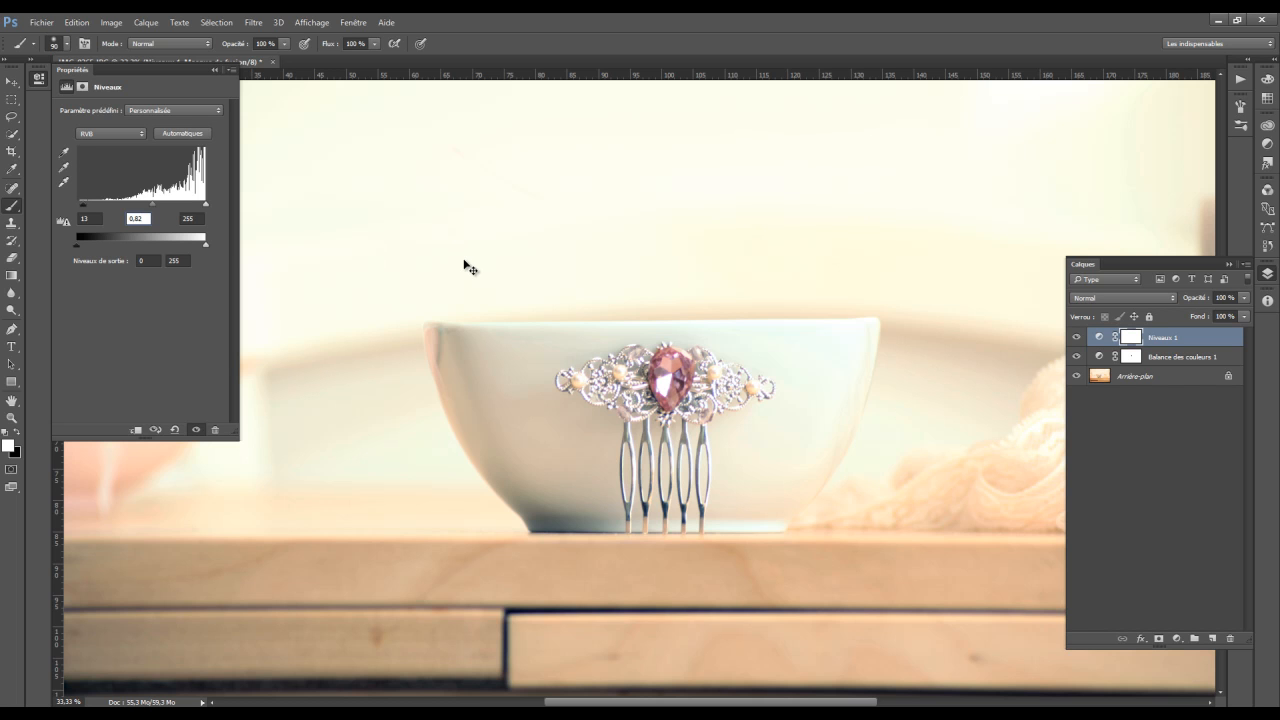
Compare the whole photo with and without the Levels adjustment.
key(ctrl+minus)
key(ctrl+minus)
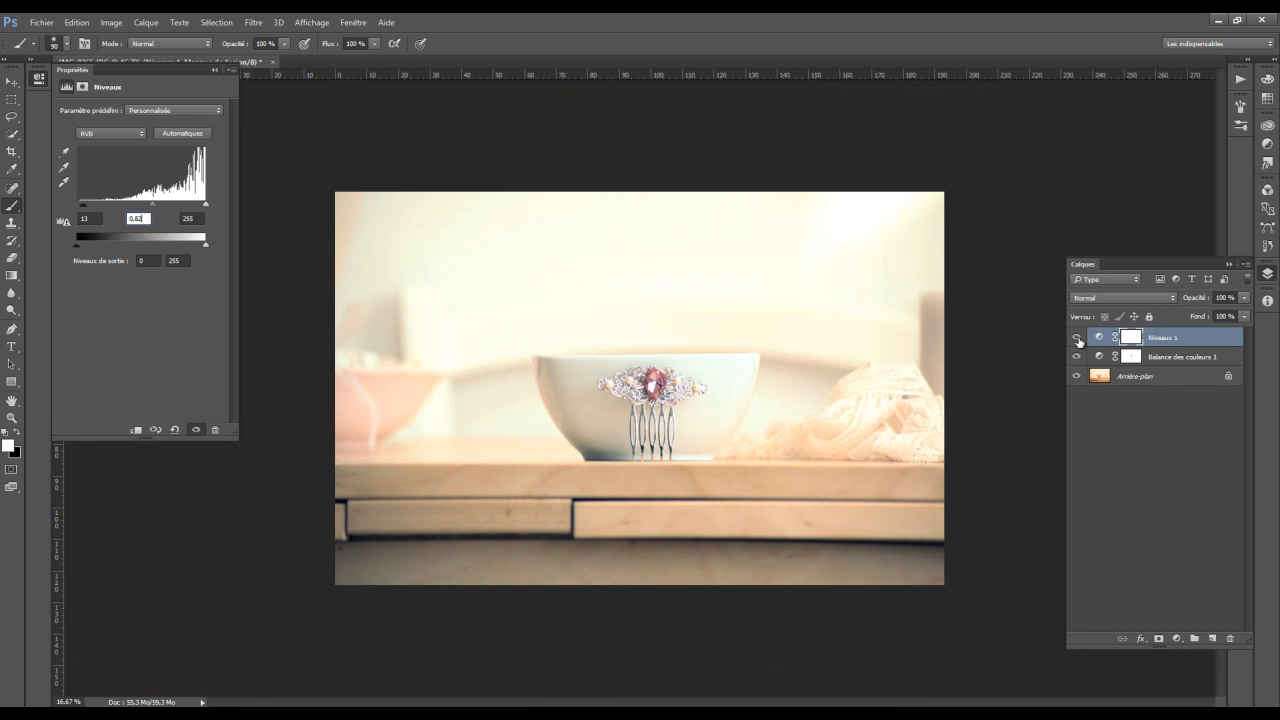
click(1077, 339)
click(1077, 339)
click(1077, 339)
click(1077, 339)
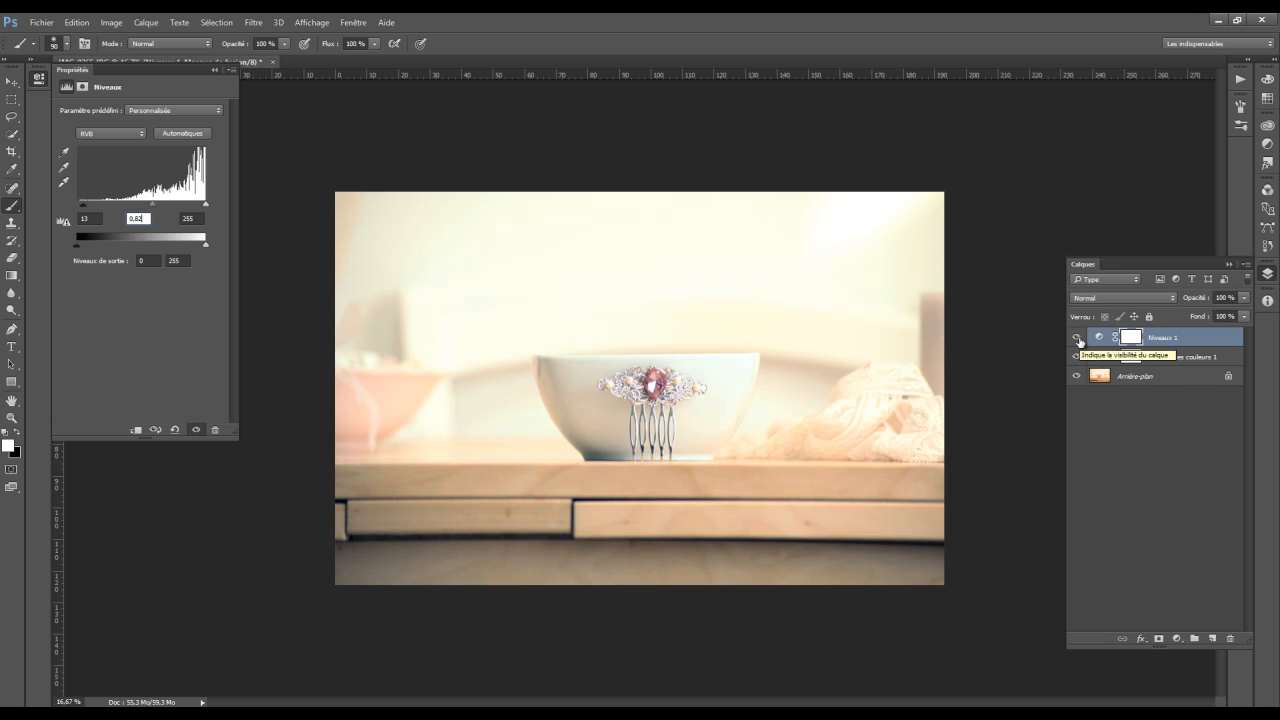
click(1077, 340)
click(1077, 340)
click(1077, 340)
click(1077, 340)
click(1077, 340)
click(1077, 340)
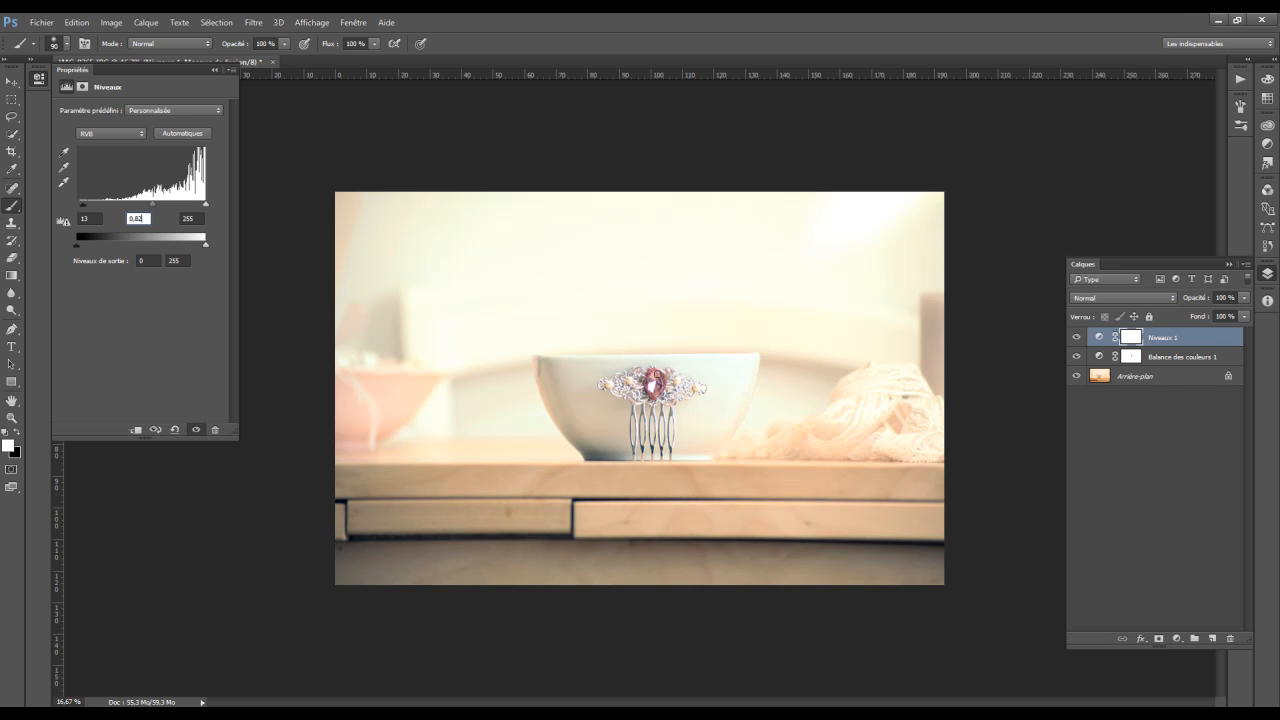
Paint black over the comb's central gem on the Levels mask to exclude it from the darkening.
click(660, 375)
click(19, 436)
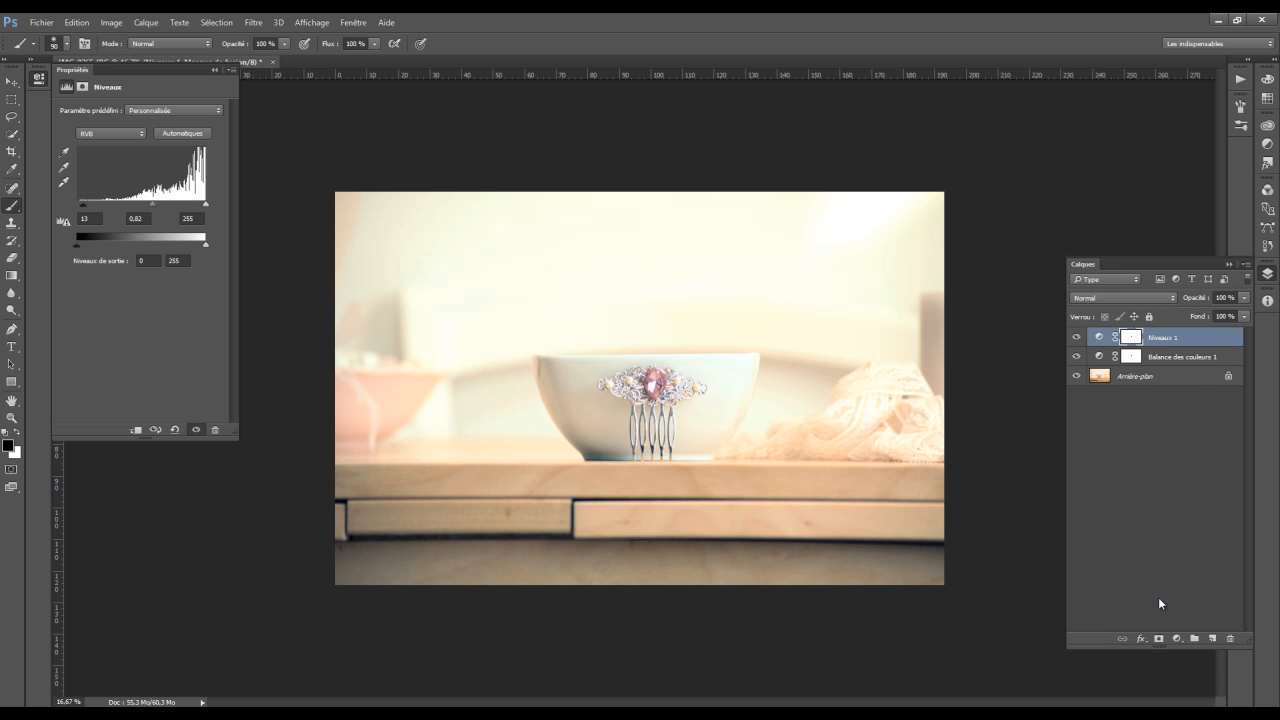
Add a Selective Color (Correction sélective) adjustment layer above the Levels layer and review its available color ranges.
click(1177, 638)
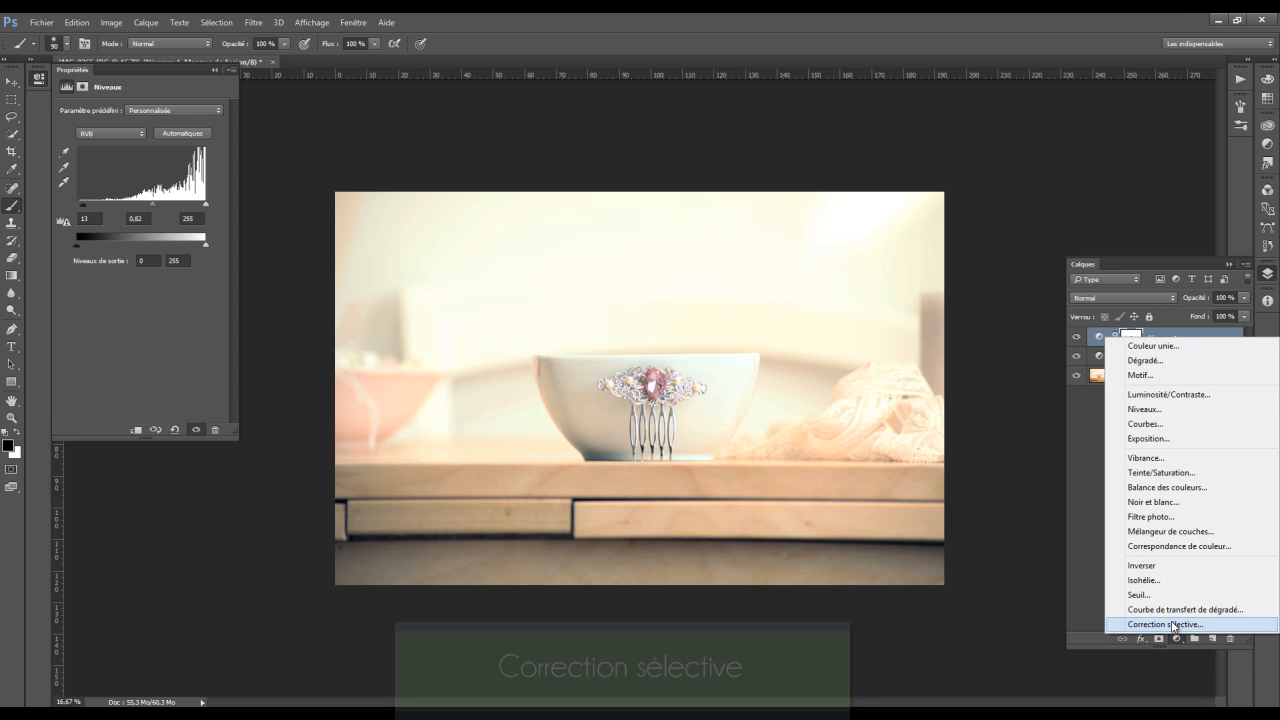
click(1173, 624)
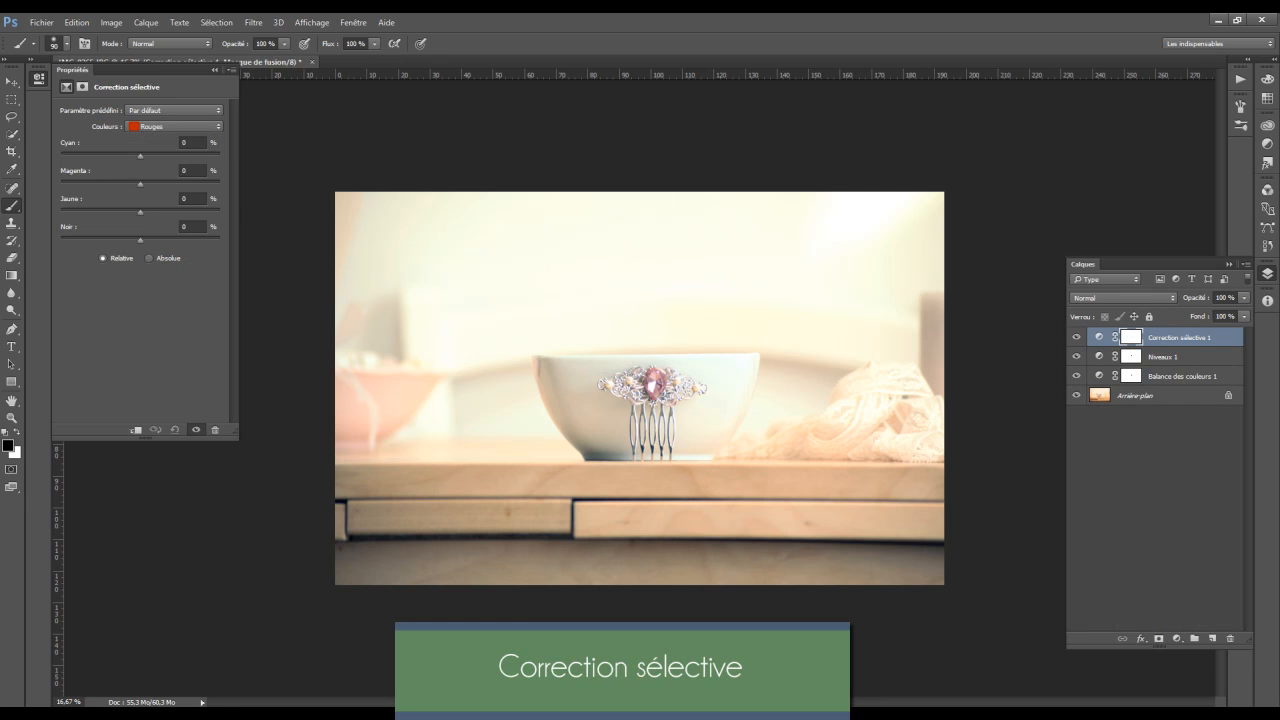
click(1177, 638)
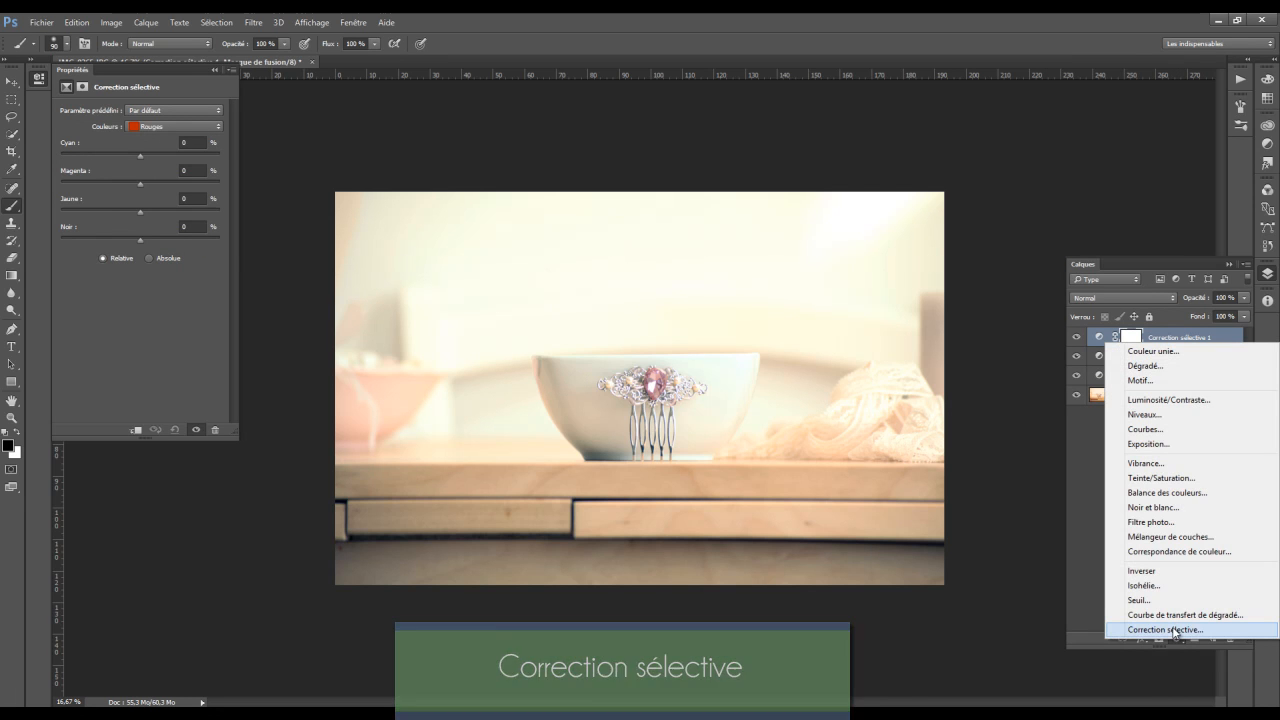
click(142, 365)
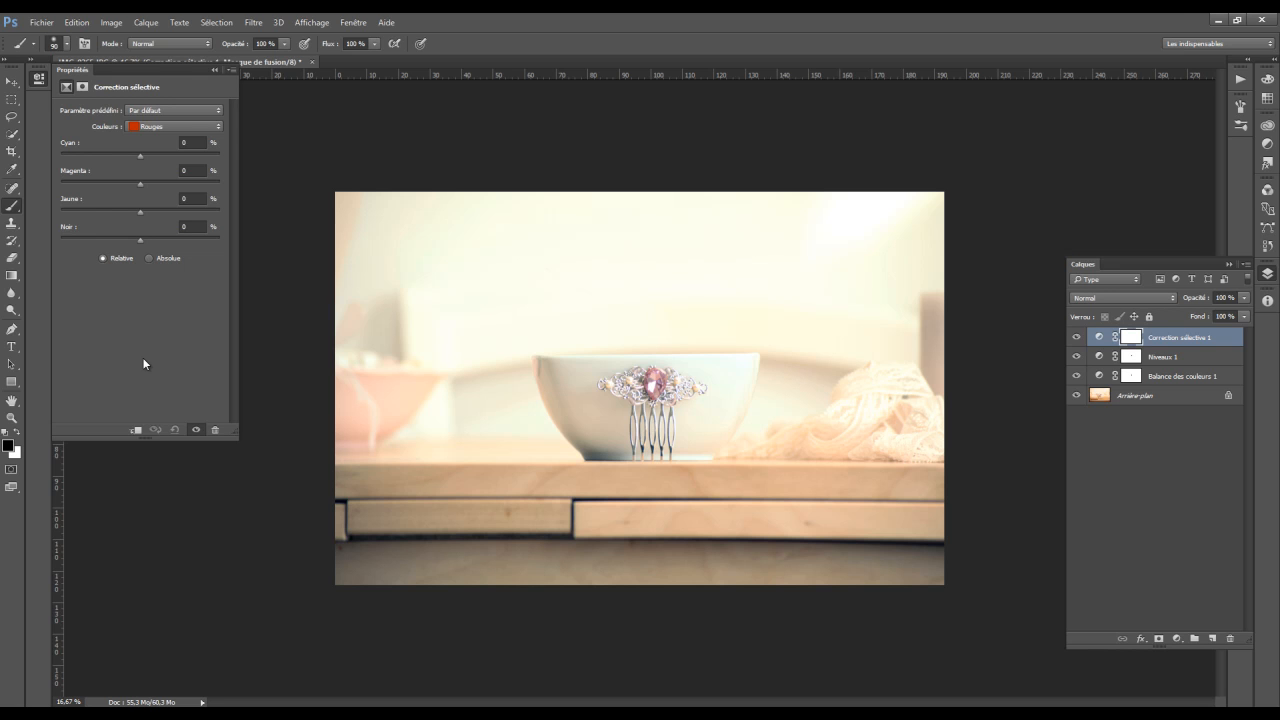
click(165, 125)
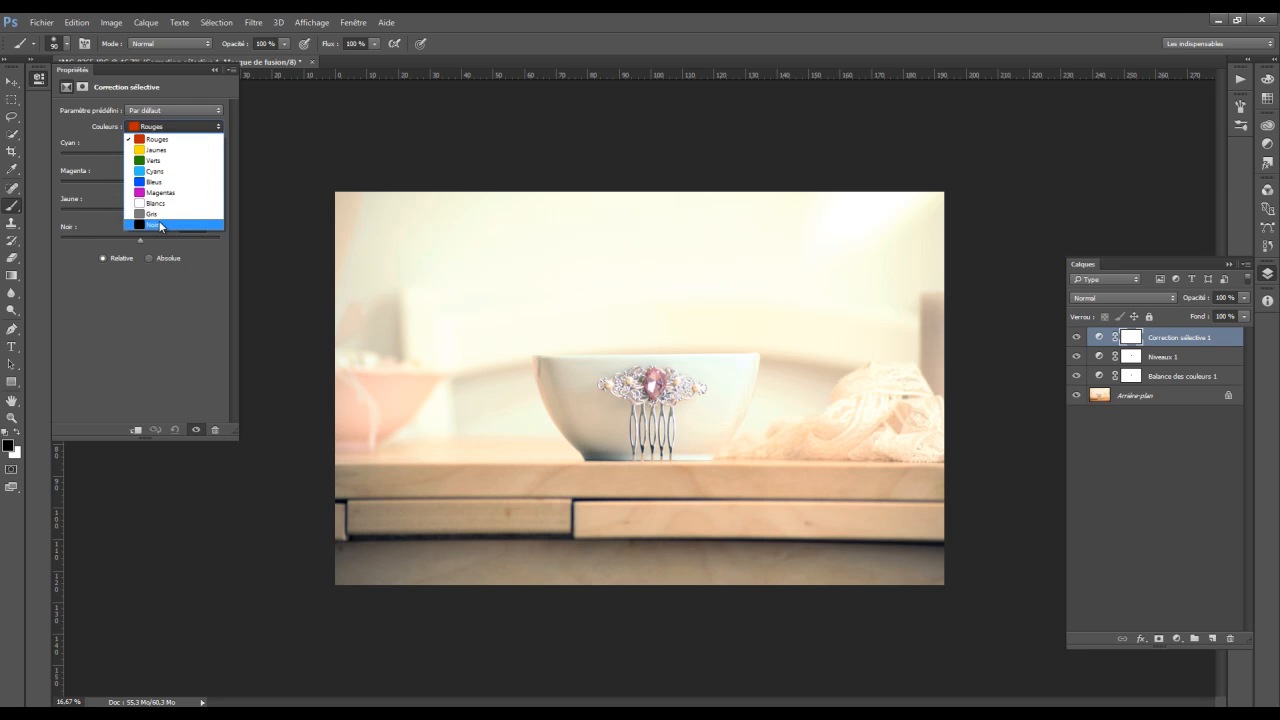
click(155, 339)
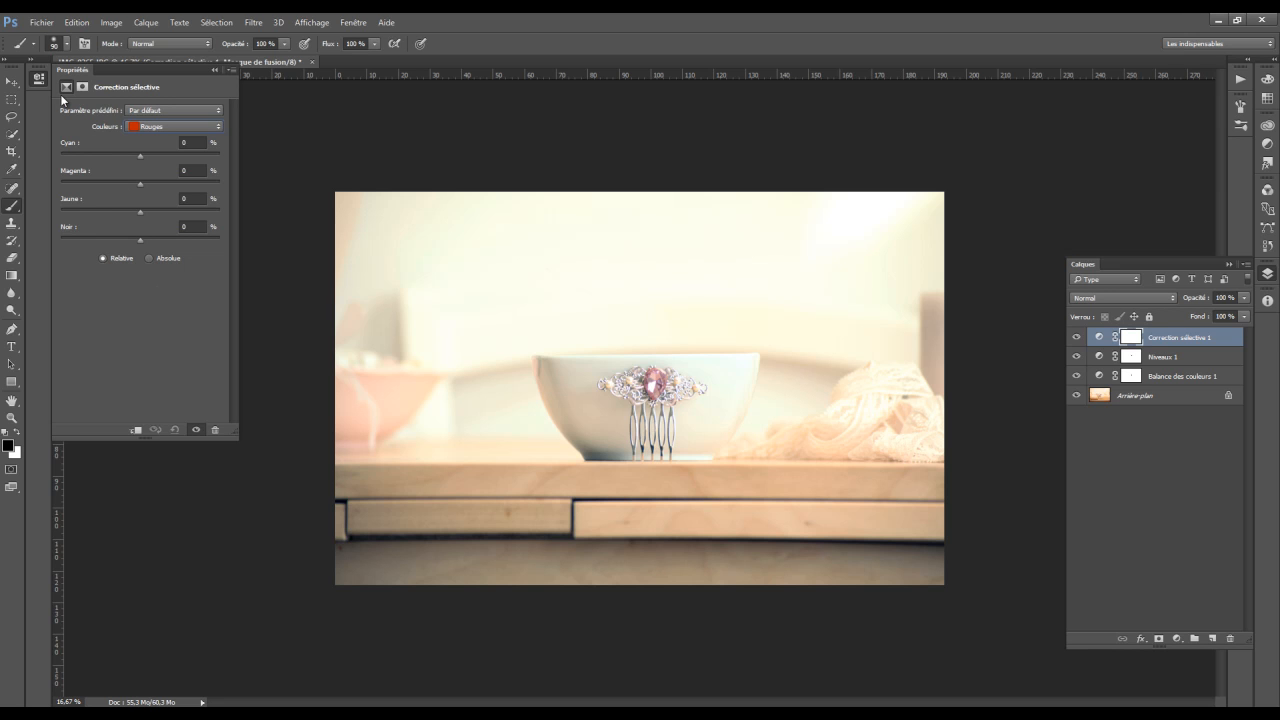
For the Cyans range of the selective color adjustment, set cyan to -18, yellow to -23 and black to -32 %.
click(150, 126)
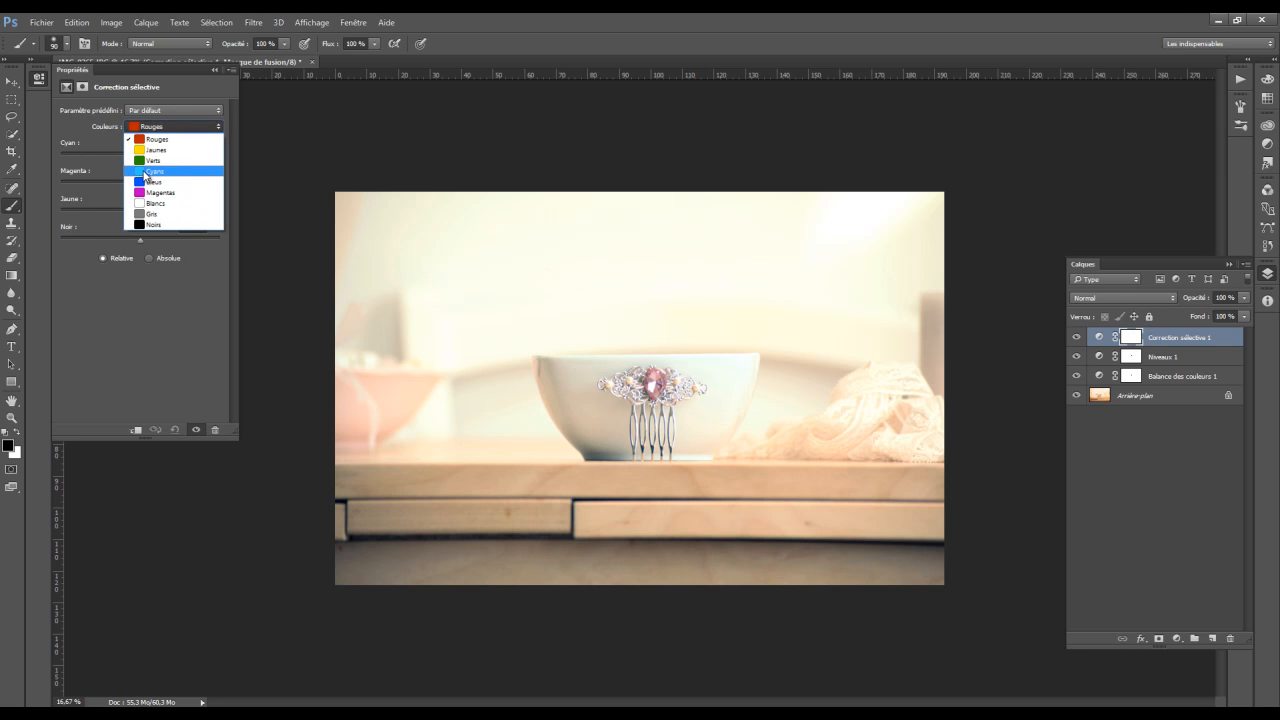
click(146, 172)
click(192, 142)
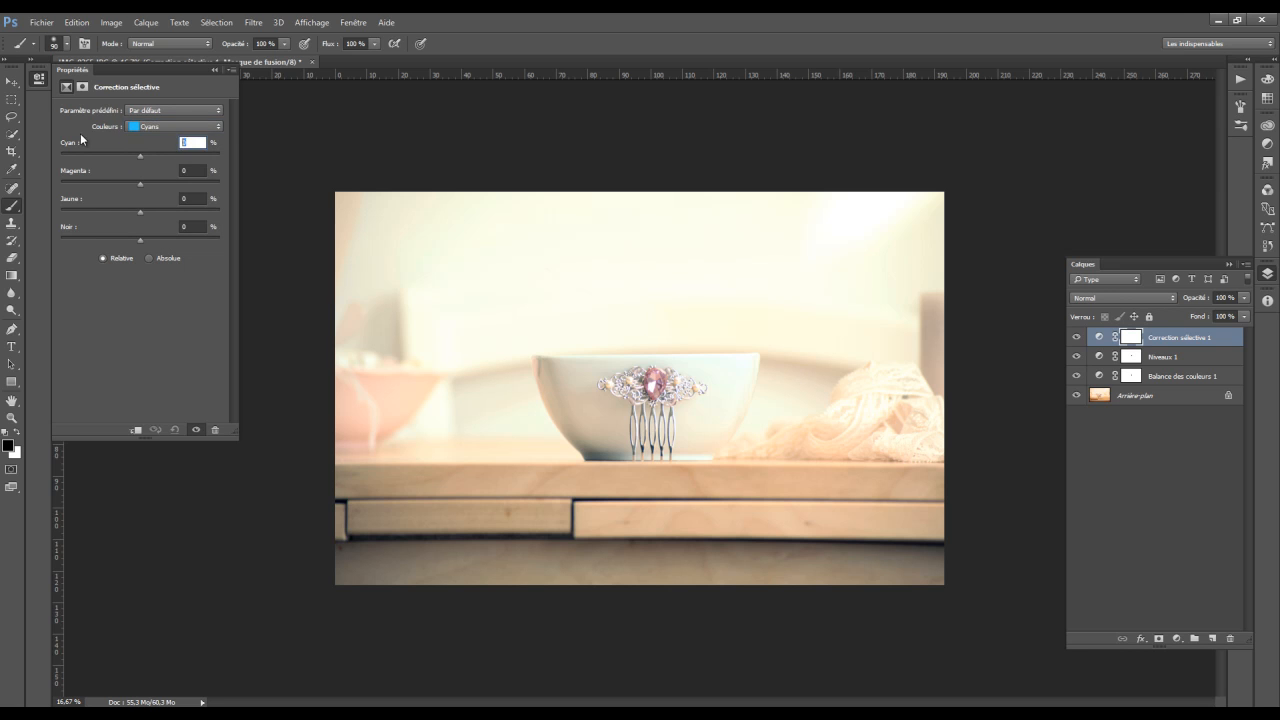
text(-18)
key(Tab)
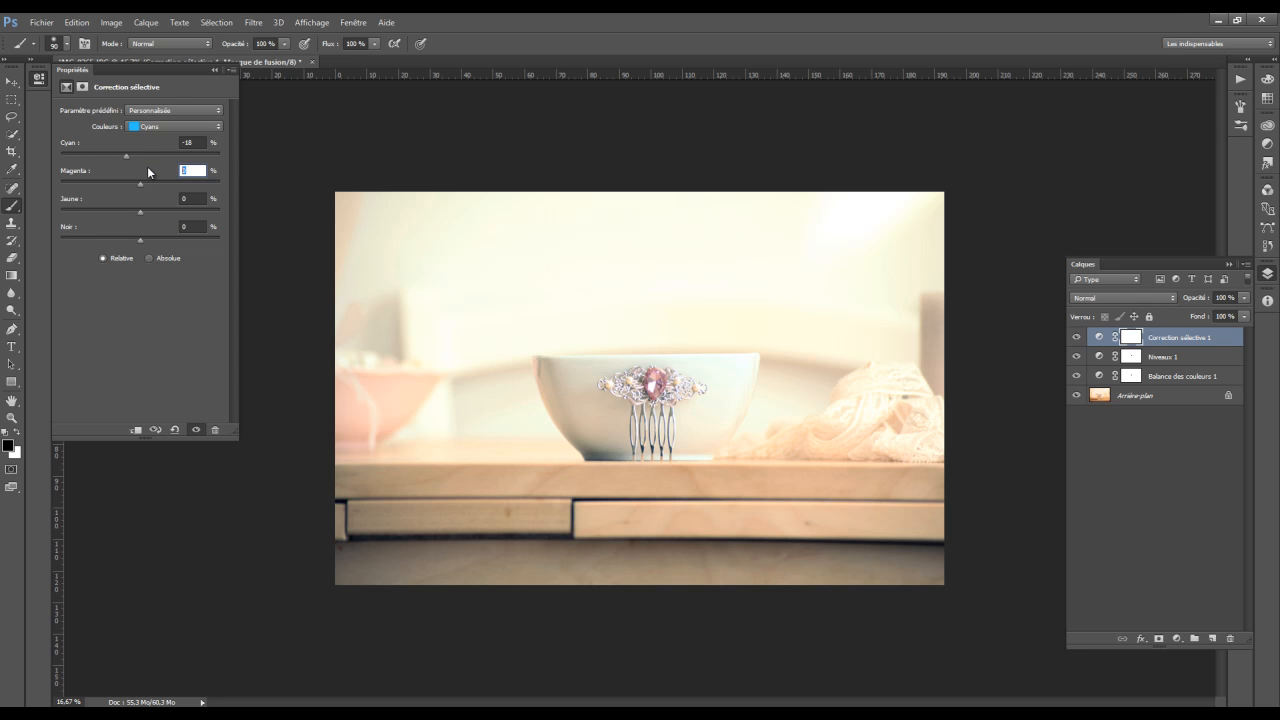
key(Tab)
text(-23)
key(Tab)
text(-32)
For the Bleus range of the selective color adjustment, set cyan to -14 and yellow to -25 %.
click(157, 127)
click(150, 182)
click(190, 155)
key(BackSpace)
key(BackSpace)
key(BackSpace)
text(-14)
key(Tab)
key(Tab)
text(-25)
For the Blancs range, set cyan to 13, magenta to -29 and yellow to 30 %.
click(178, 126)
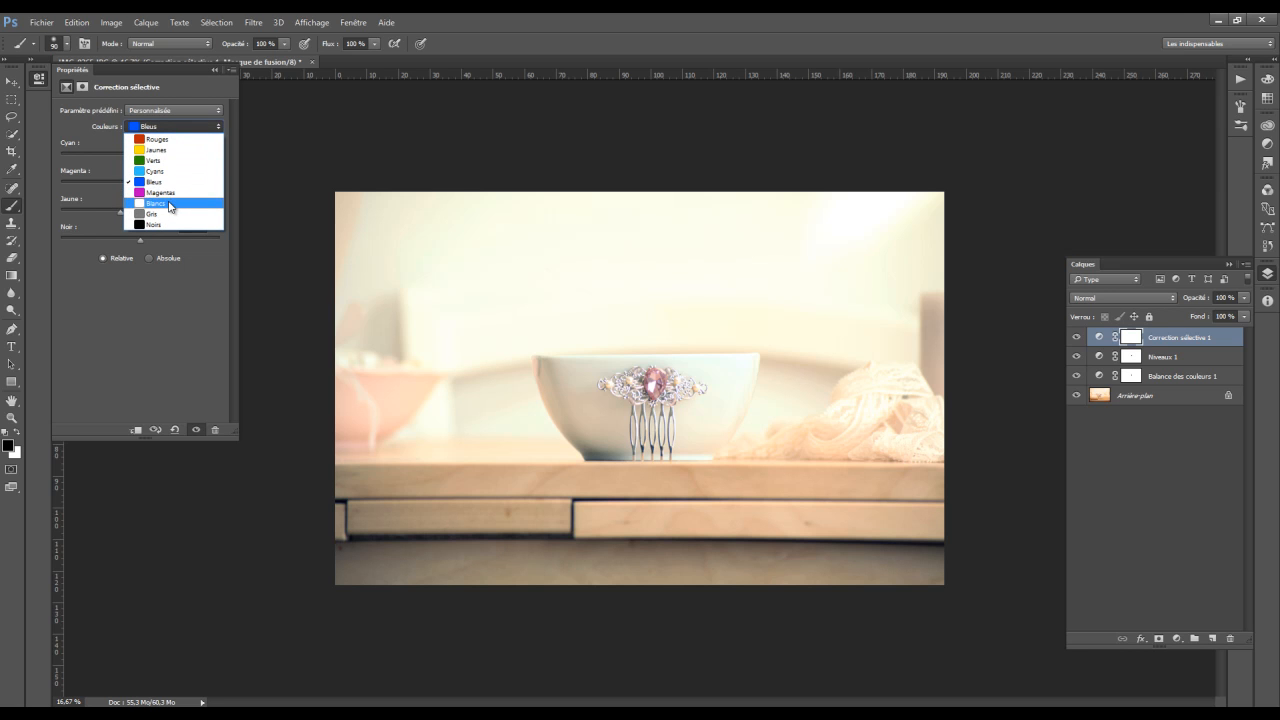
click(170, 203)
click(195, 144)
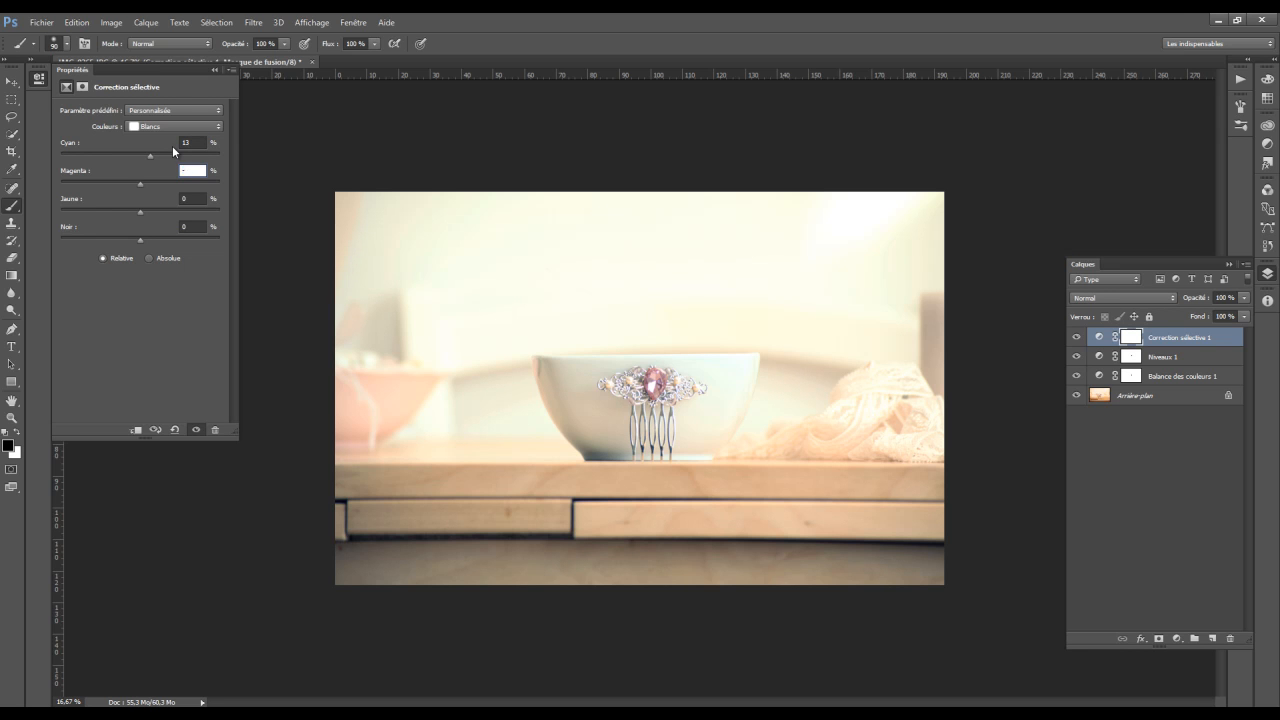
key(Tab)
text(-29)
key(Tab)
text(30)
For the Gris range, set cyan to -8, yellow to 3 and black to 15 %.
click(175, 126)
click(142, 216)
text(-8)
key(Tab)
key(Tab)
text(3)
key(Tab)
text(15)
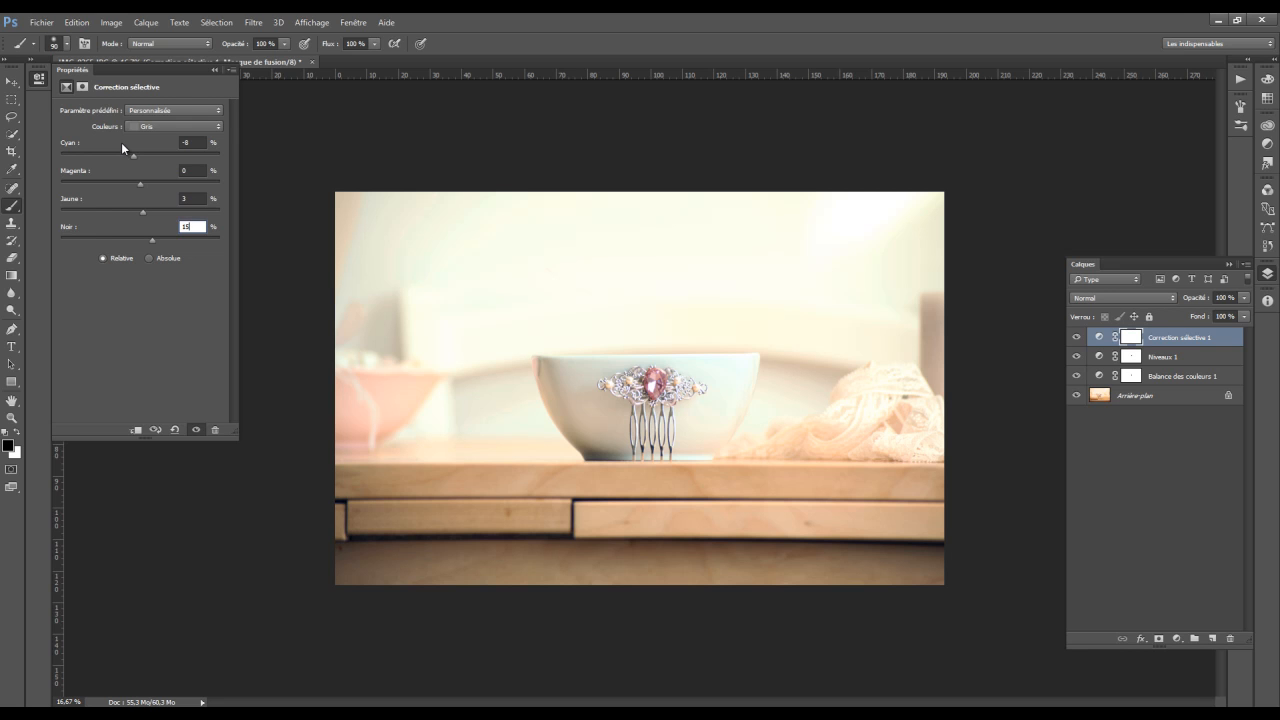
For the Noirs range, set cyan to 1, magenta to -1, yellow to -13 and black to 4 %.
click(155, 127)
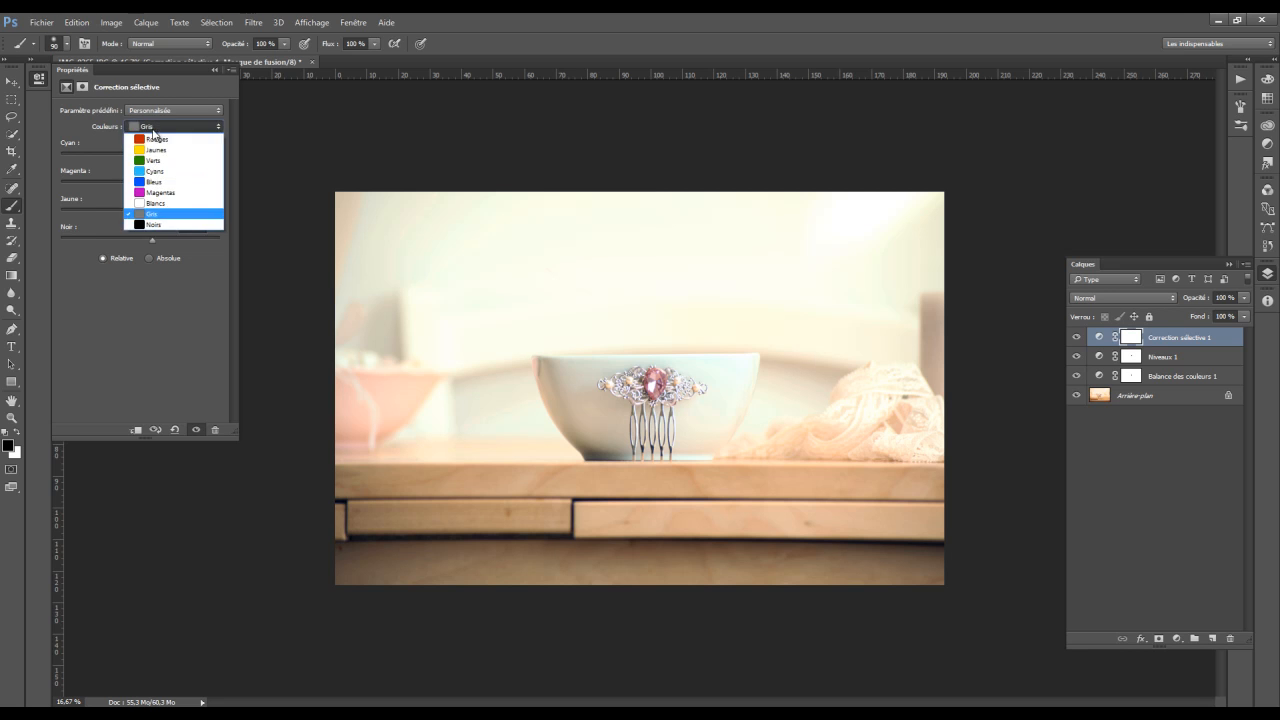
click(160, 224)
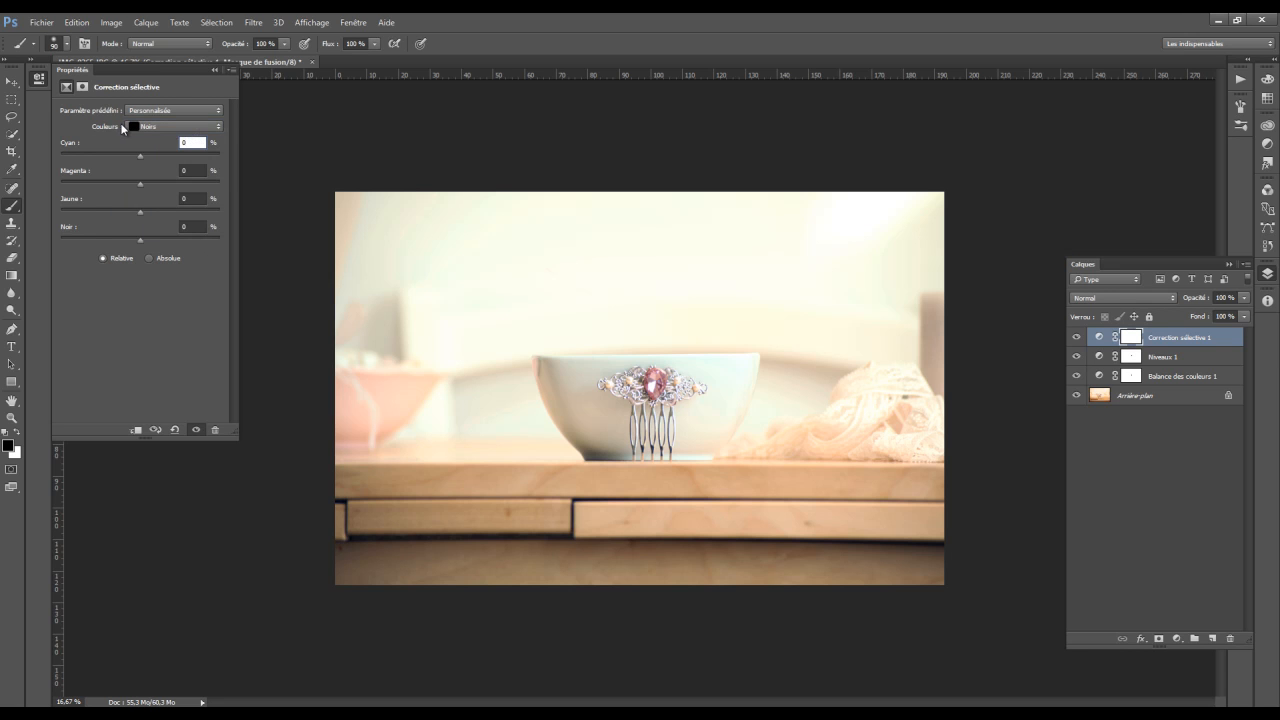
text(1)
key(Tab)
text(-1)
key(Tab)
text(-13)
key(Tab)
text(4)
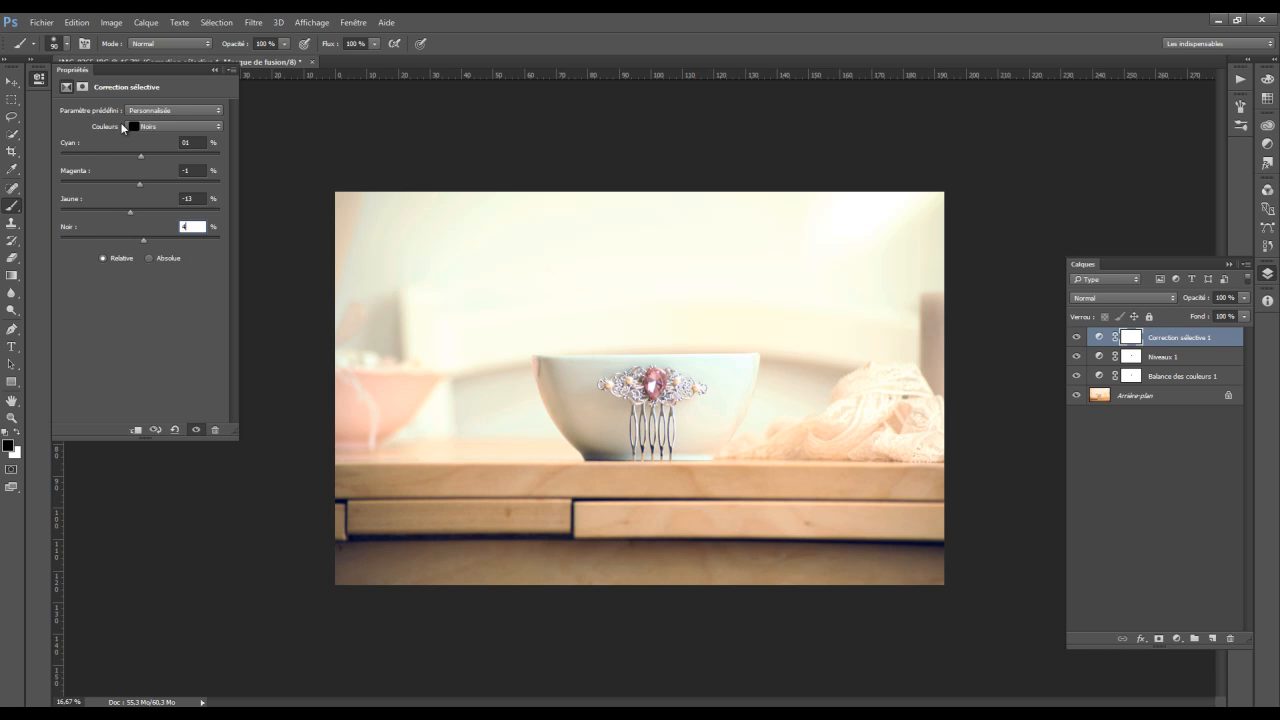
Compare the photo with and without the selective color adjustment.
click(1133, 479)
mouse_move(1076, 338)
mouse_down()
mouse_move(1077, 372)
mouse_move(1076, 340)
mouse_up()
click(1077, 375)
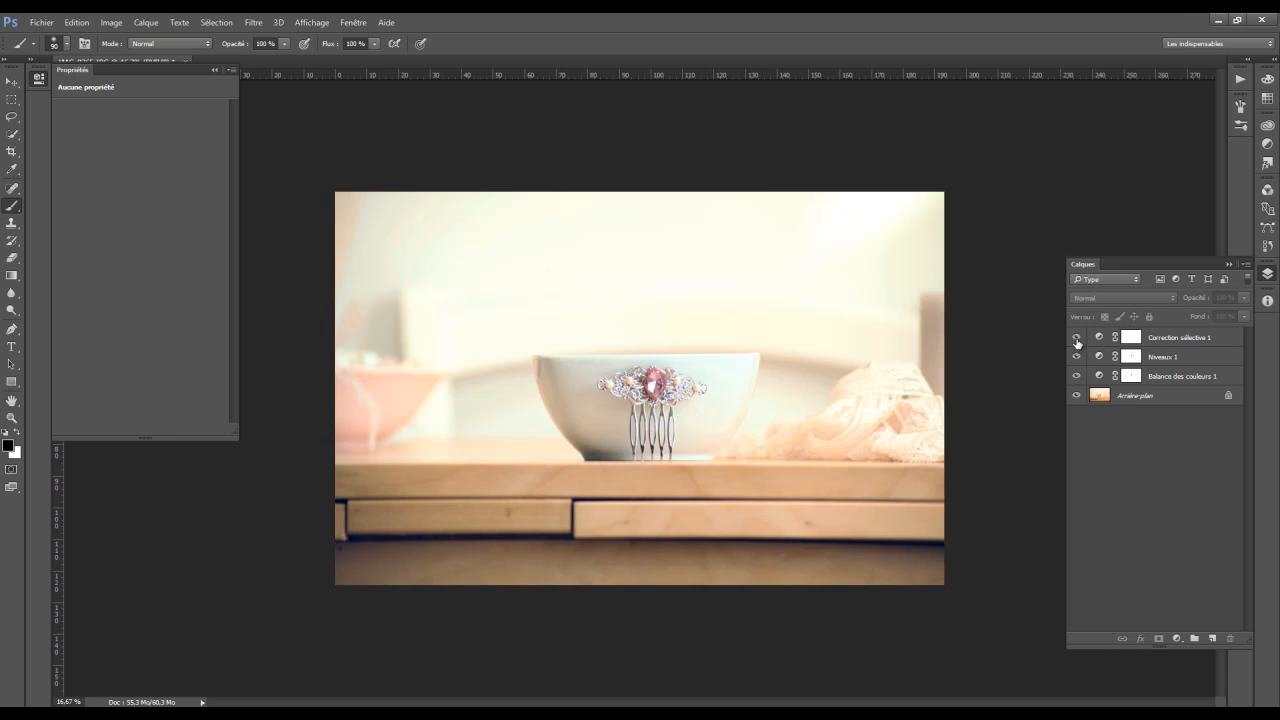
mouse_move(1077, 341)
mouse_down()
mouse_move(1078, 376)
mouse_move(1078, 340)
mouse_up()
Lower the black value of the Gris range to -12 % in the selective color adjustment.
click(1099, 339)
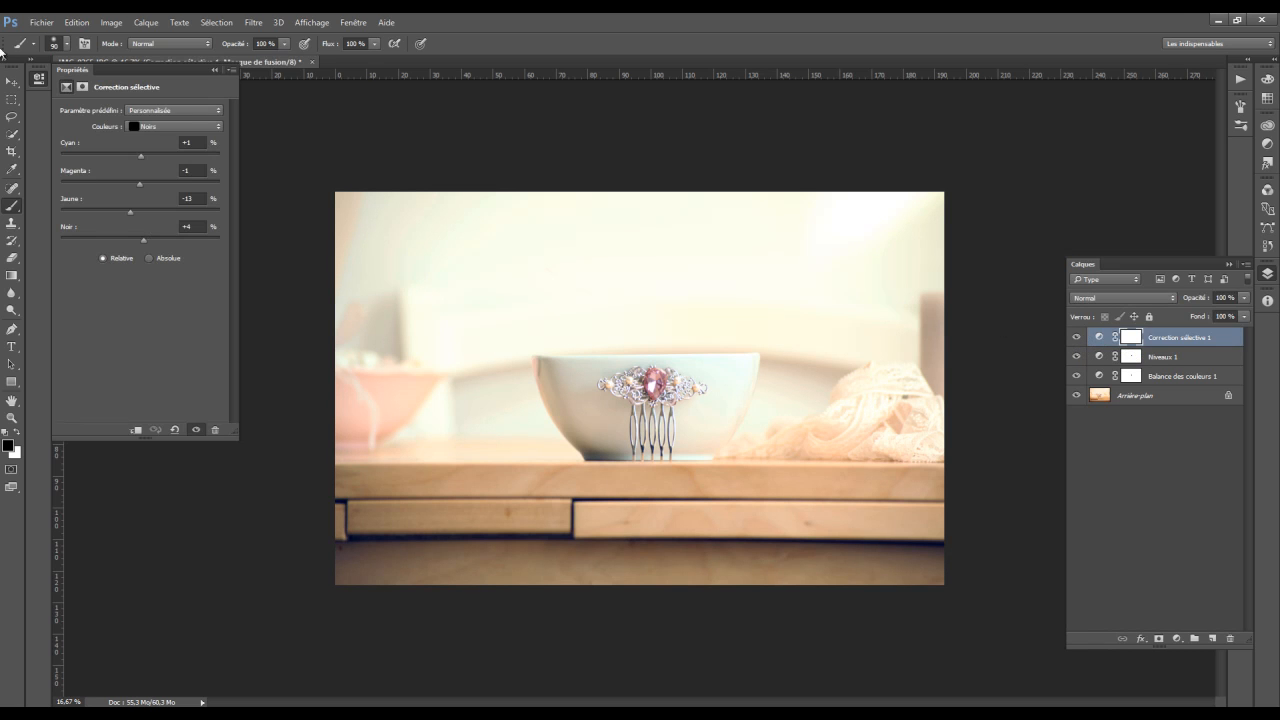
click(133, 126)
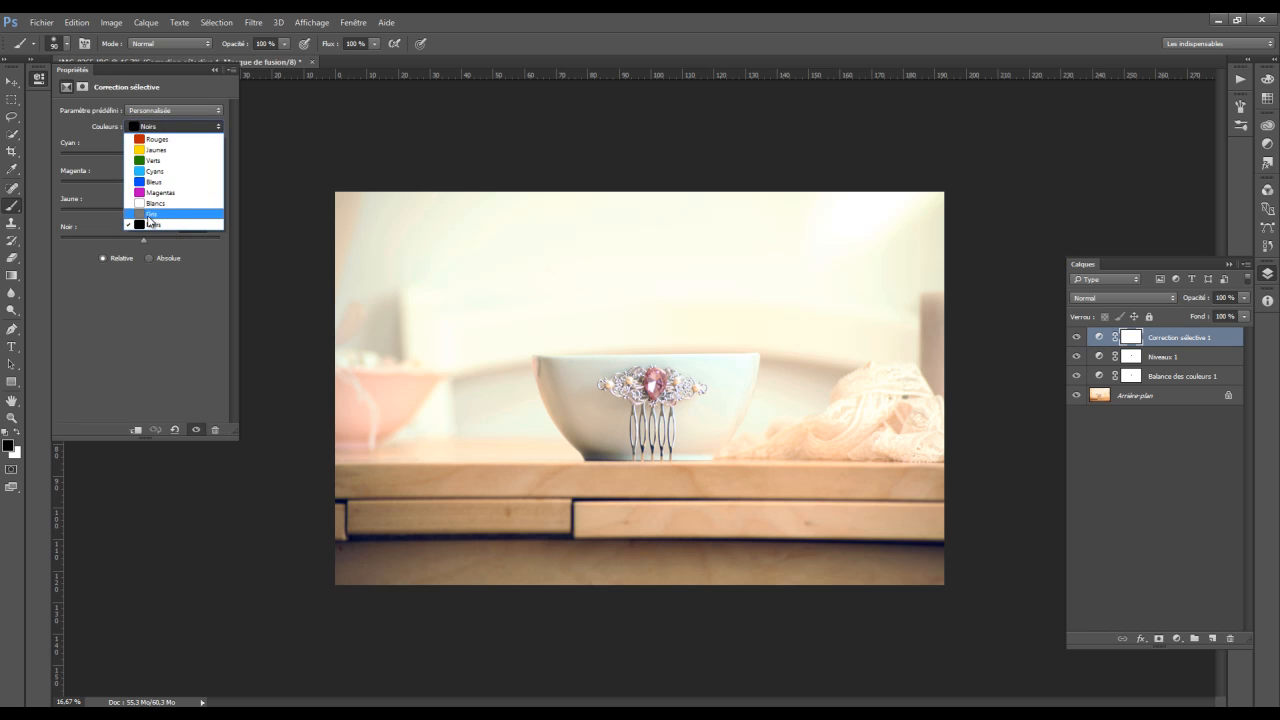
click(149, 214)
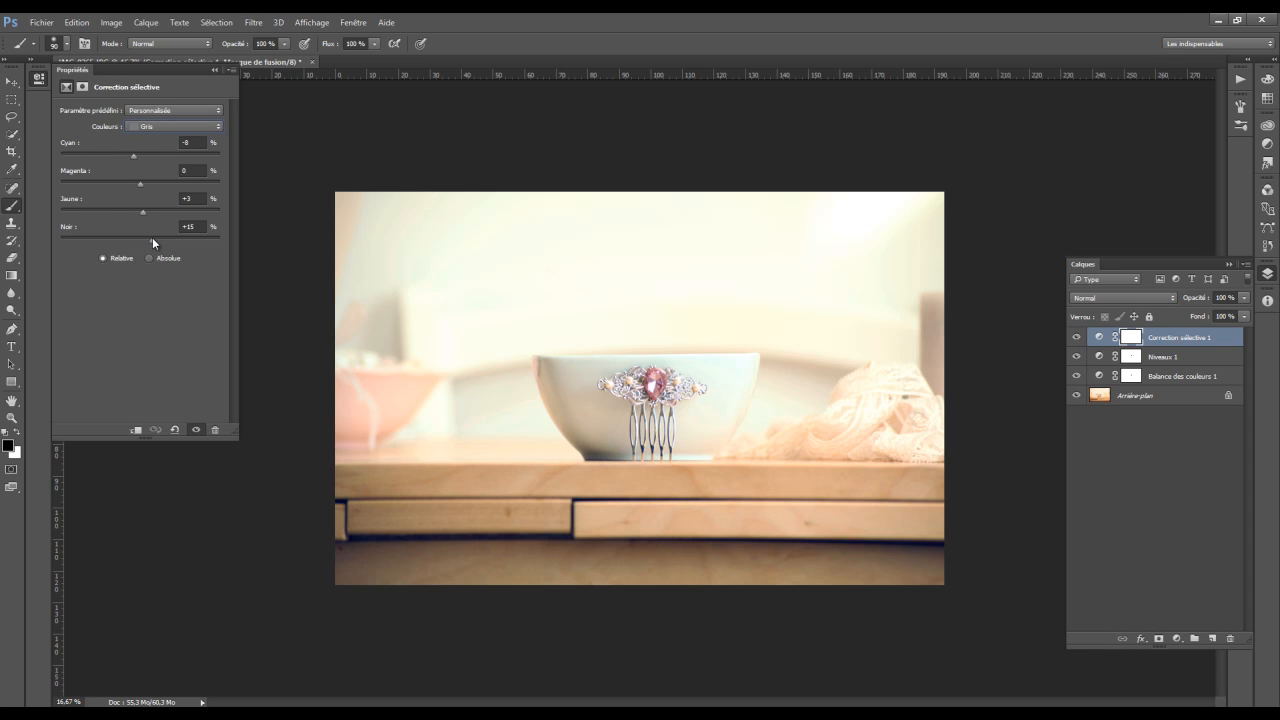
drag(144, 239, 129, 236)
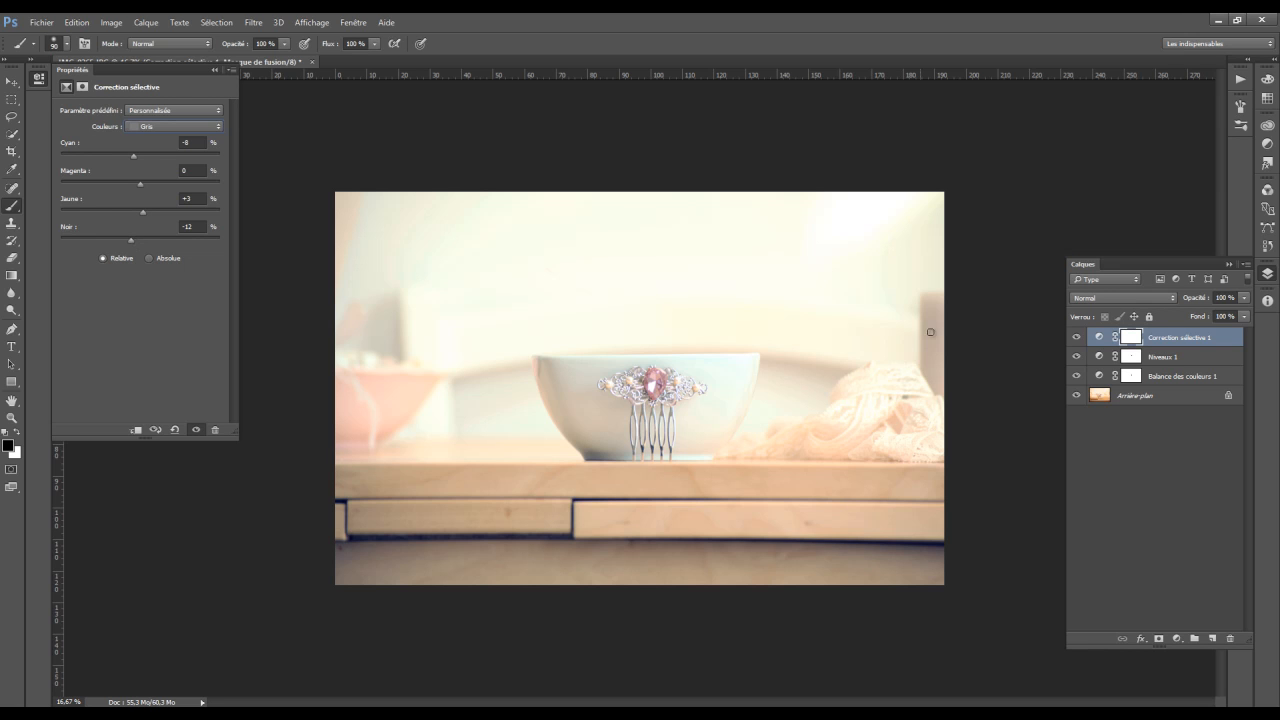
Create a new layer on top and fill it with the merged image using Apply Image (Appliquer une image), Produit at 100 %.
click(1216, 638)
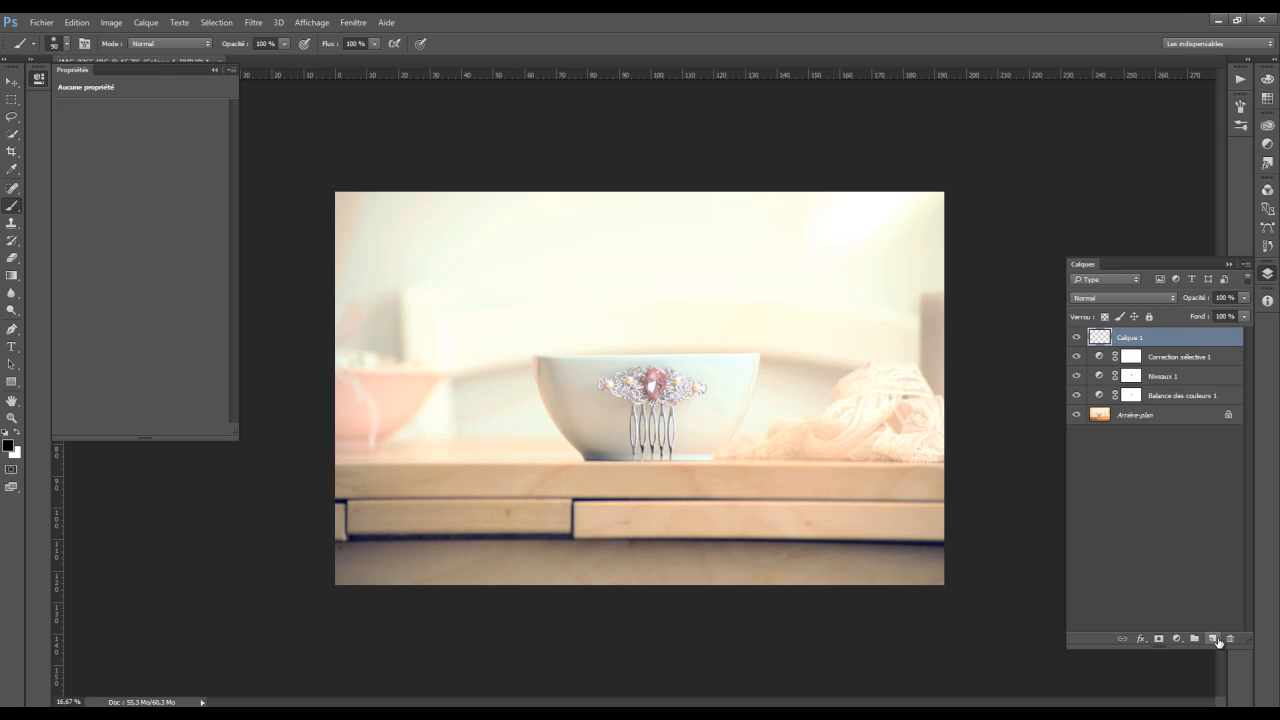
click(110, 22)
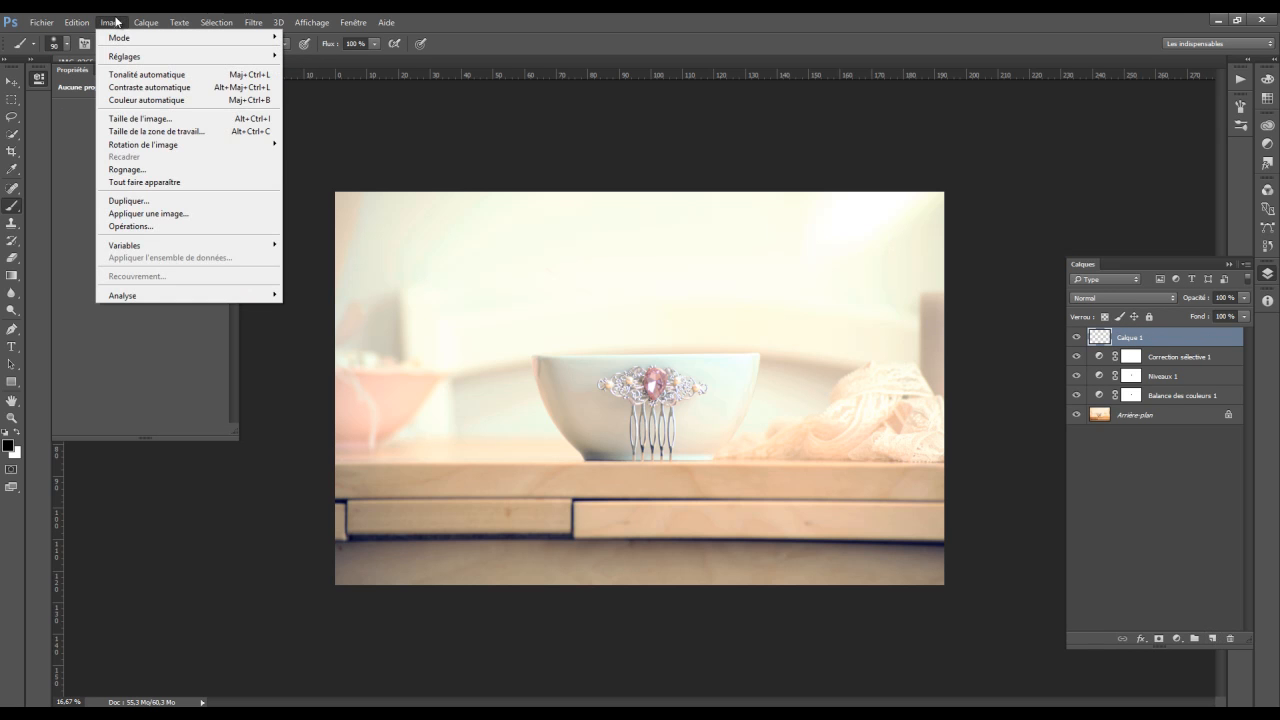
click(166, 213)
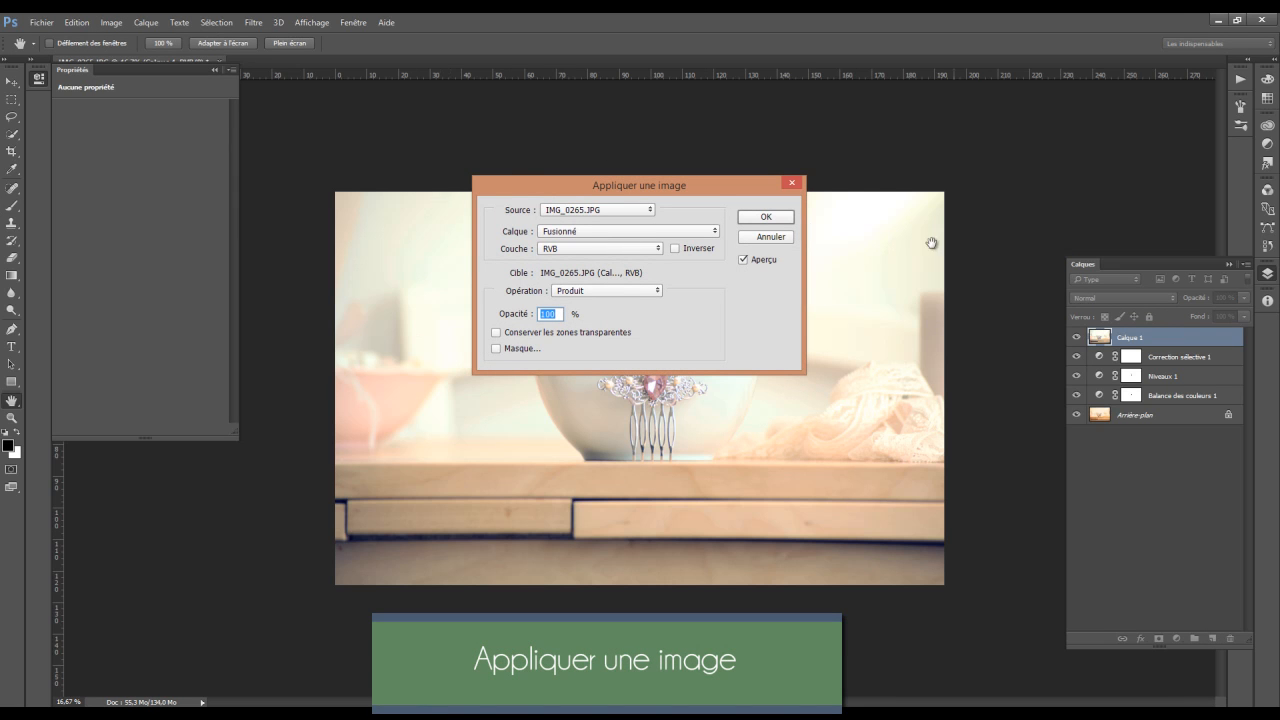
click(764, 217)
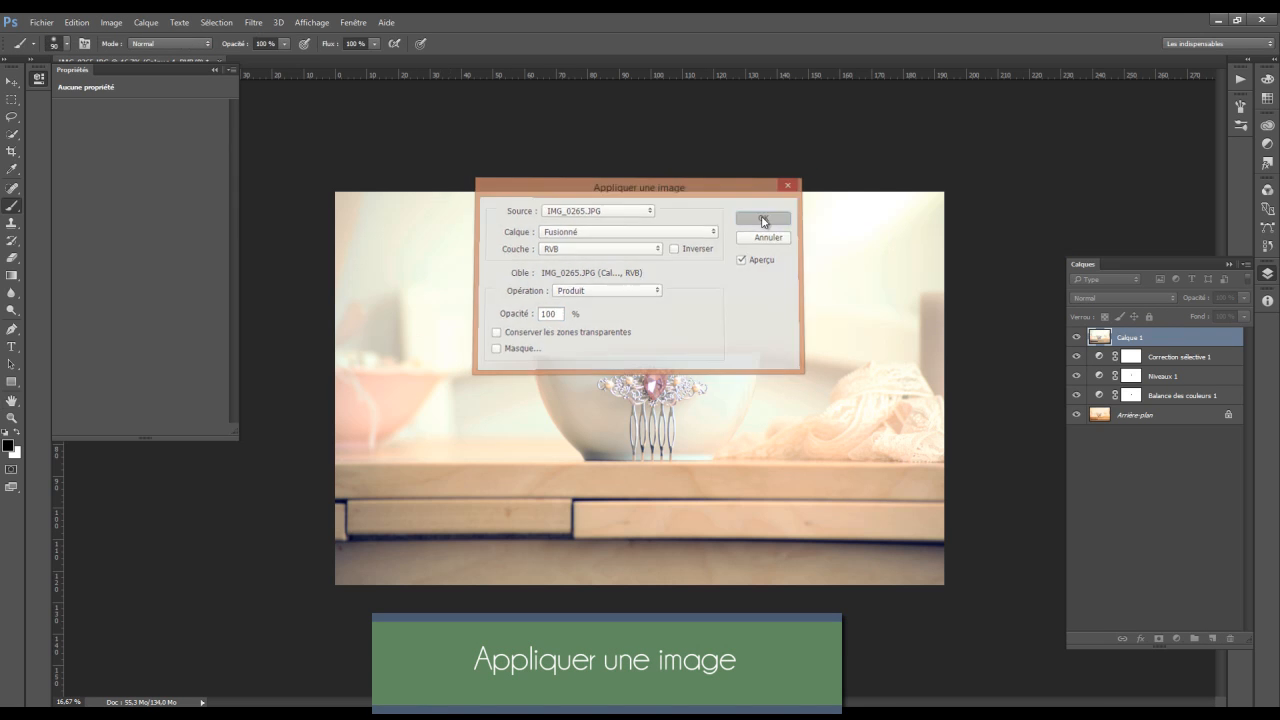
Hide the adjustment layers and the background beneath the merged layer, and duplicate the merged layer.
drag(1076, 356, 1076, 428)
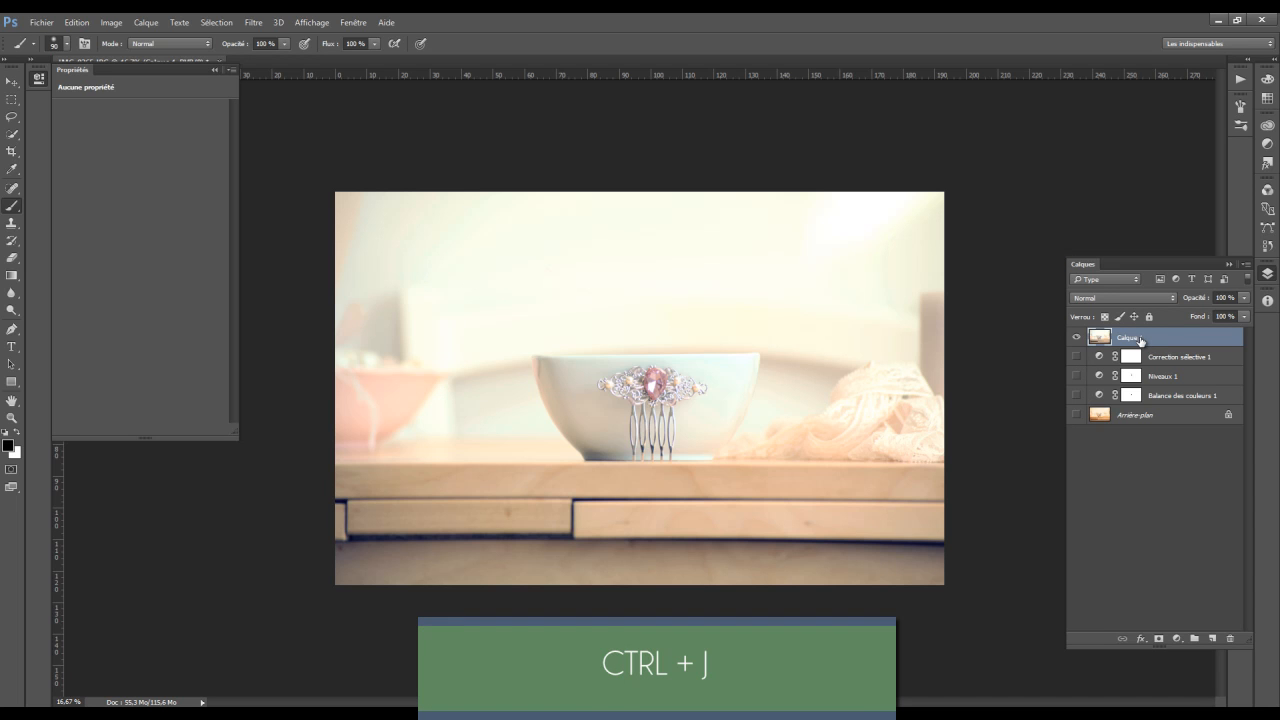
key(ctrl+j)
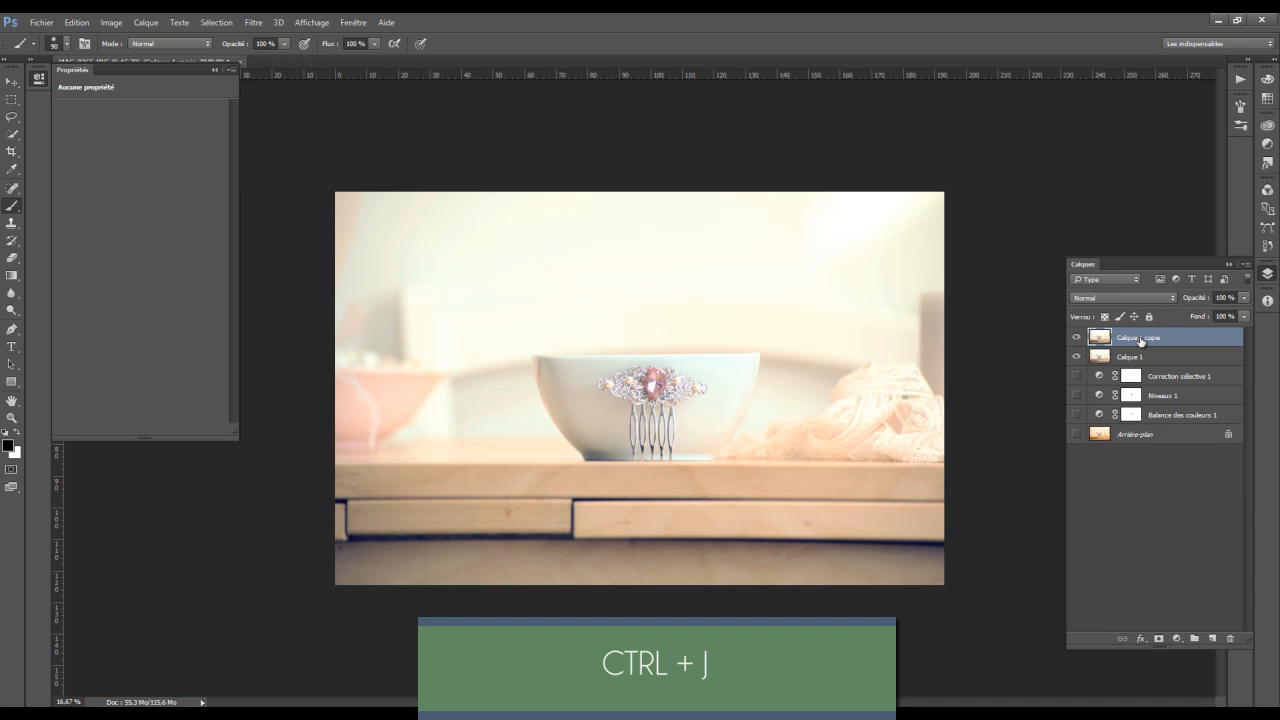
Sharpen the duplicated merged layer with the Plus net filter and apply the same filter a second time.
click(255, 22)
mouse_move(275, 259)
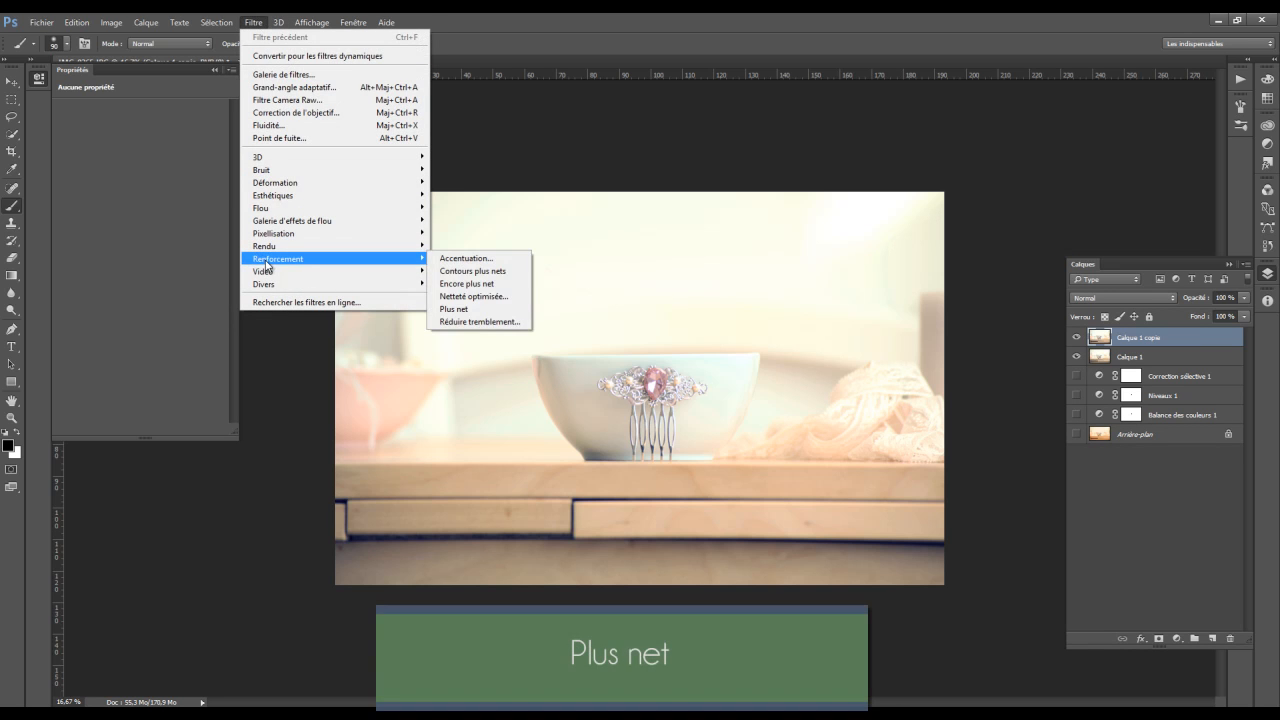
click(461, 308)
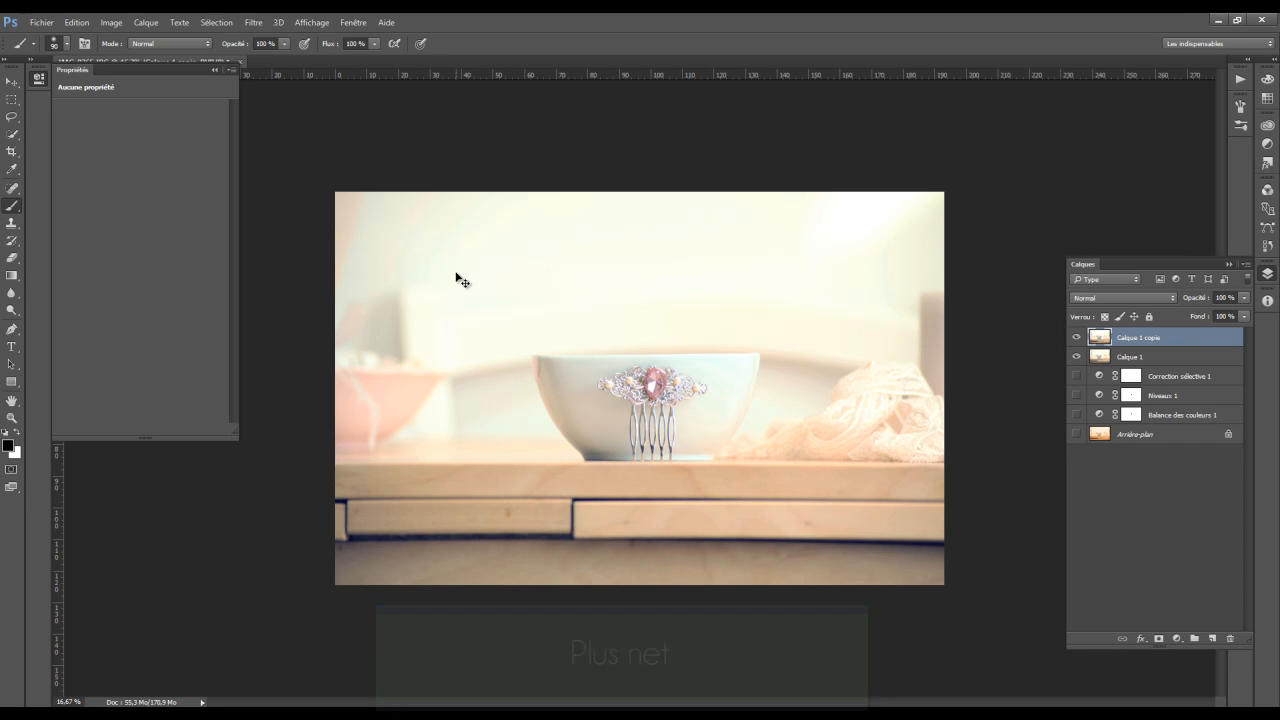
key(ctrl+f)
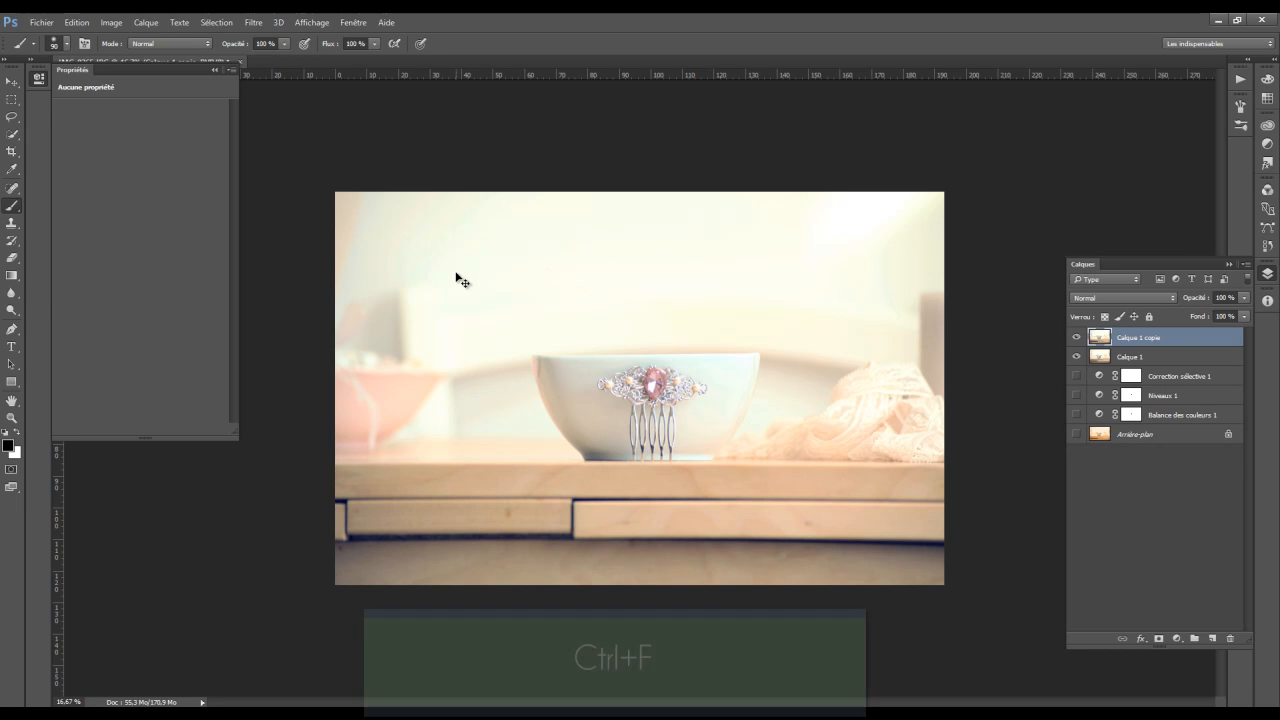
Examine the sharpened comb up close at up to 100 % and in the full picture.
key(ctrl+plus)
key(ctrl+plus)
key(ctrl+plus)
key(ctrl+plus)
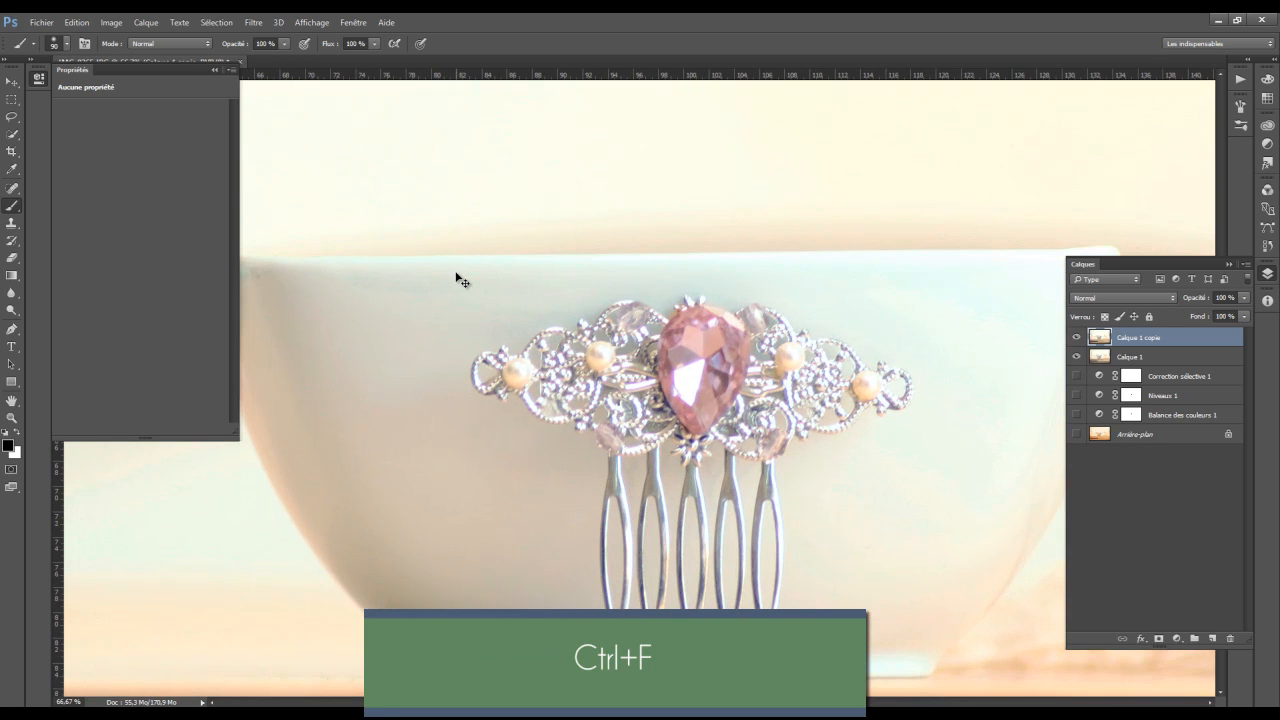
key(ctrl+plus)
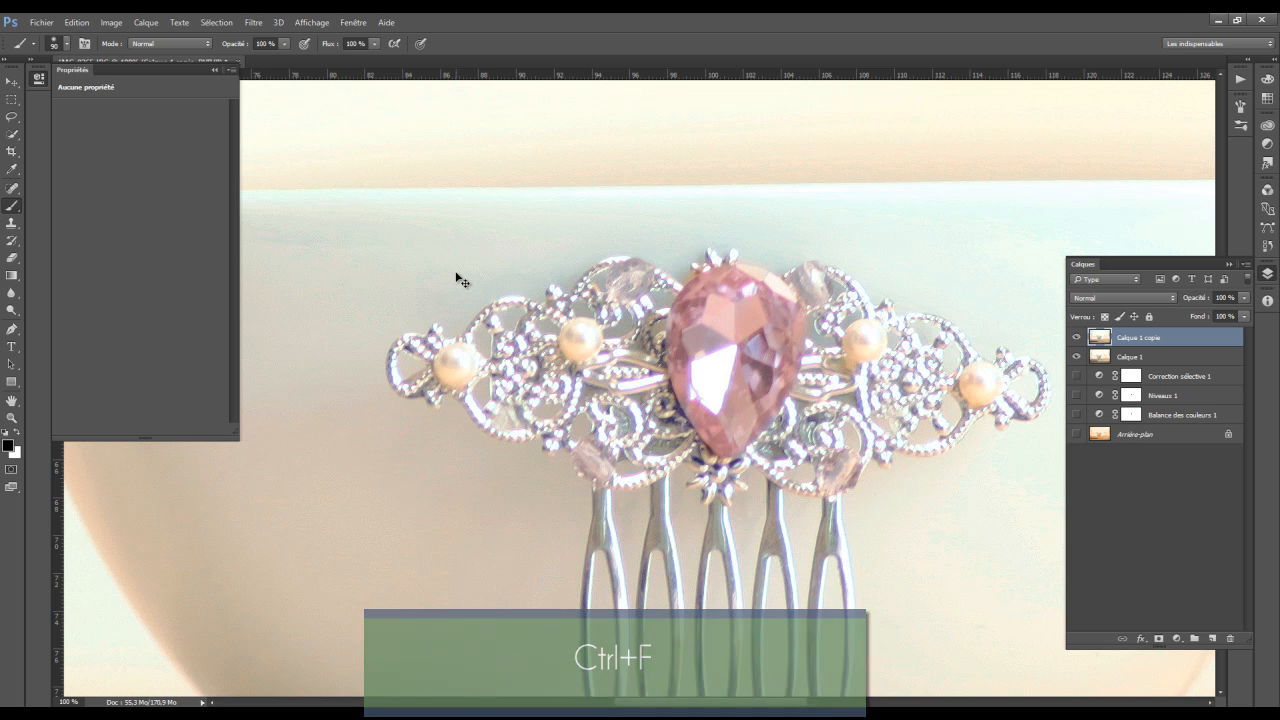
key(ctrl+minus)
key(ctrl+minus)
key(ctrl+minus)
key(ctrl+minus)
key(ctrl+minus)
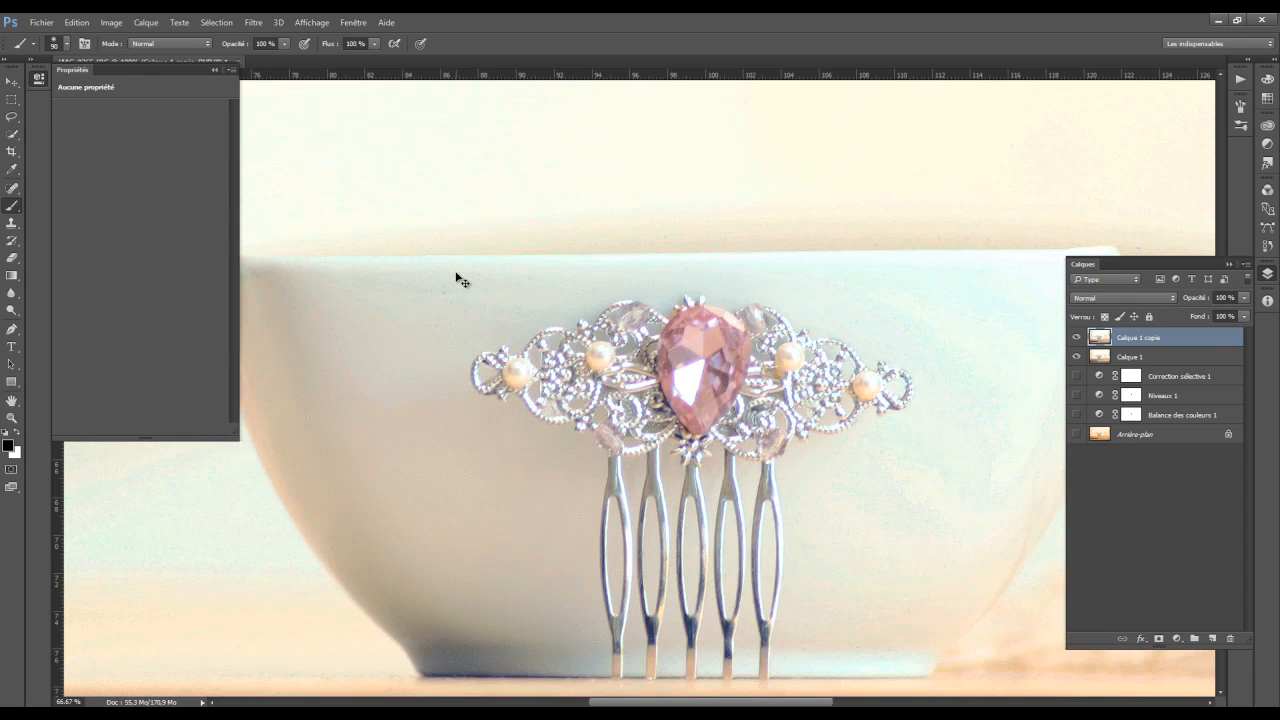
key(ctrl+plus)
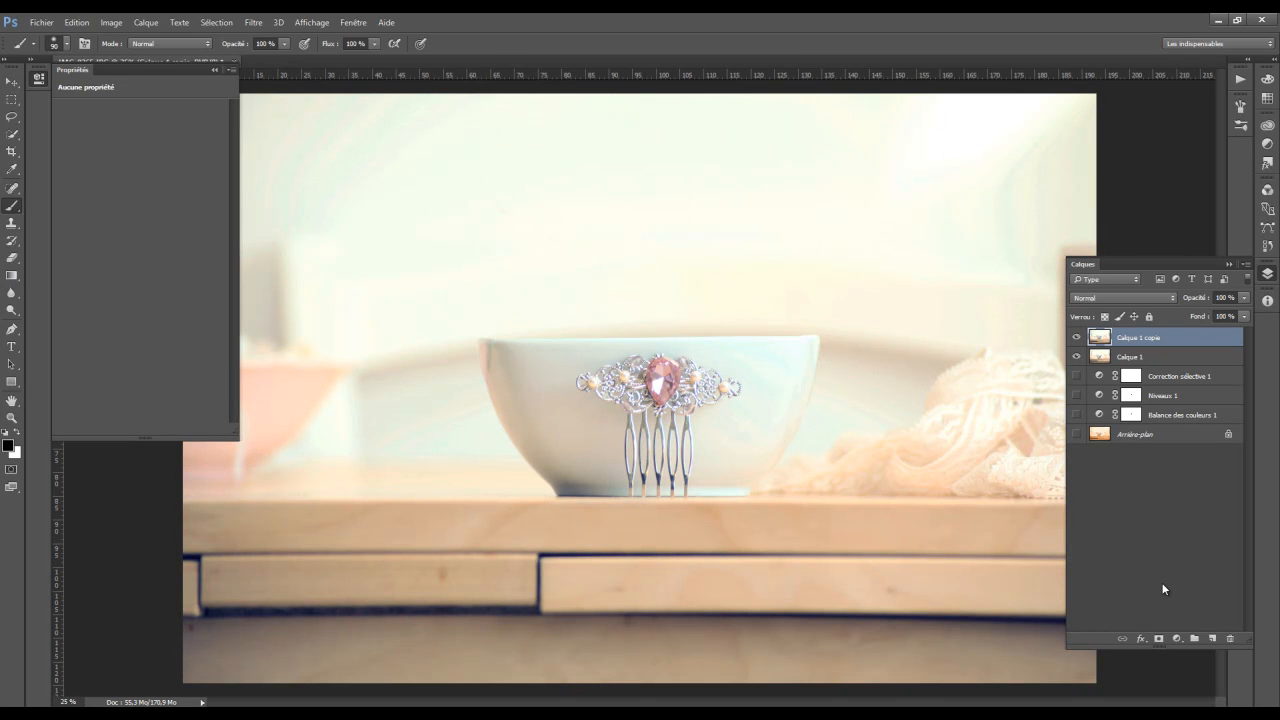
Duplicate the sharpened layer and lighten the pink stone and comb teeth using the Dodge tool (Densité -) with a 125 px brush.
key(ctrl+j)
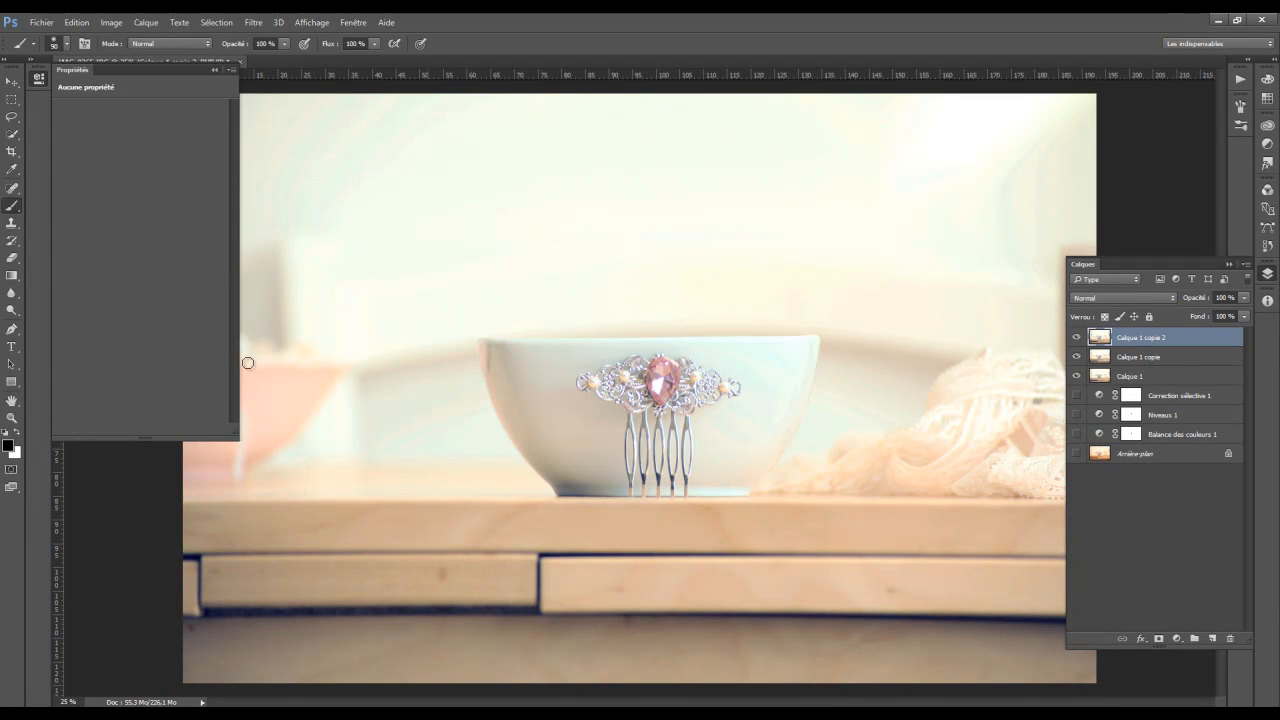
click(12, 309)
right_click(11, 311)
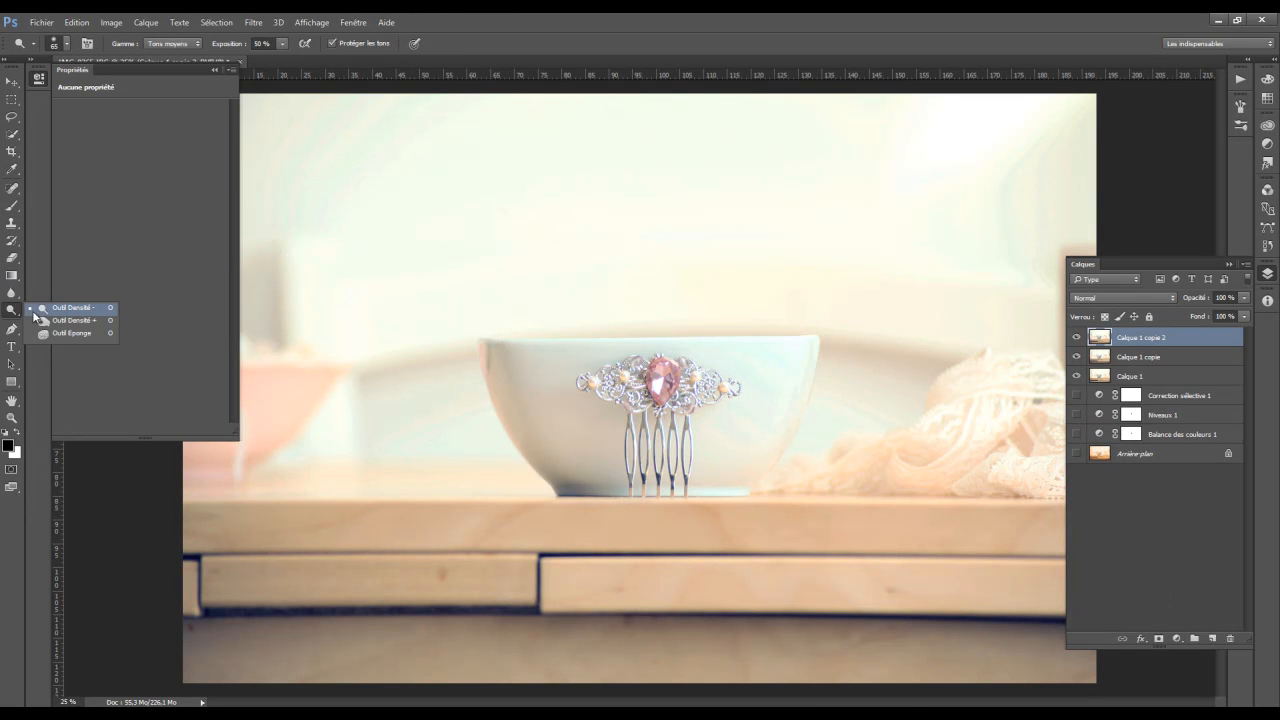
click(55, 308)
right_click(689, 372)
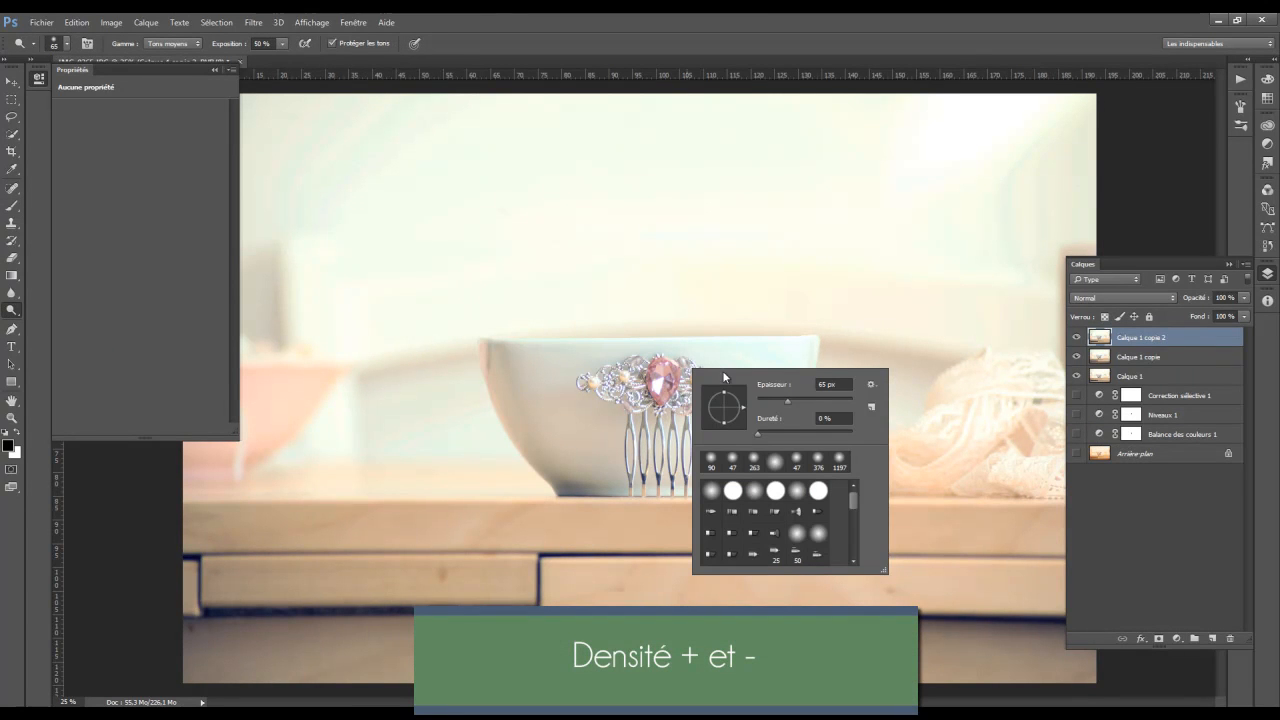
click(812, 402)
key(Return)
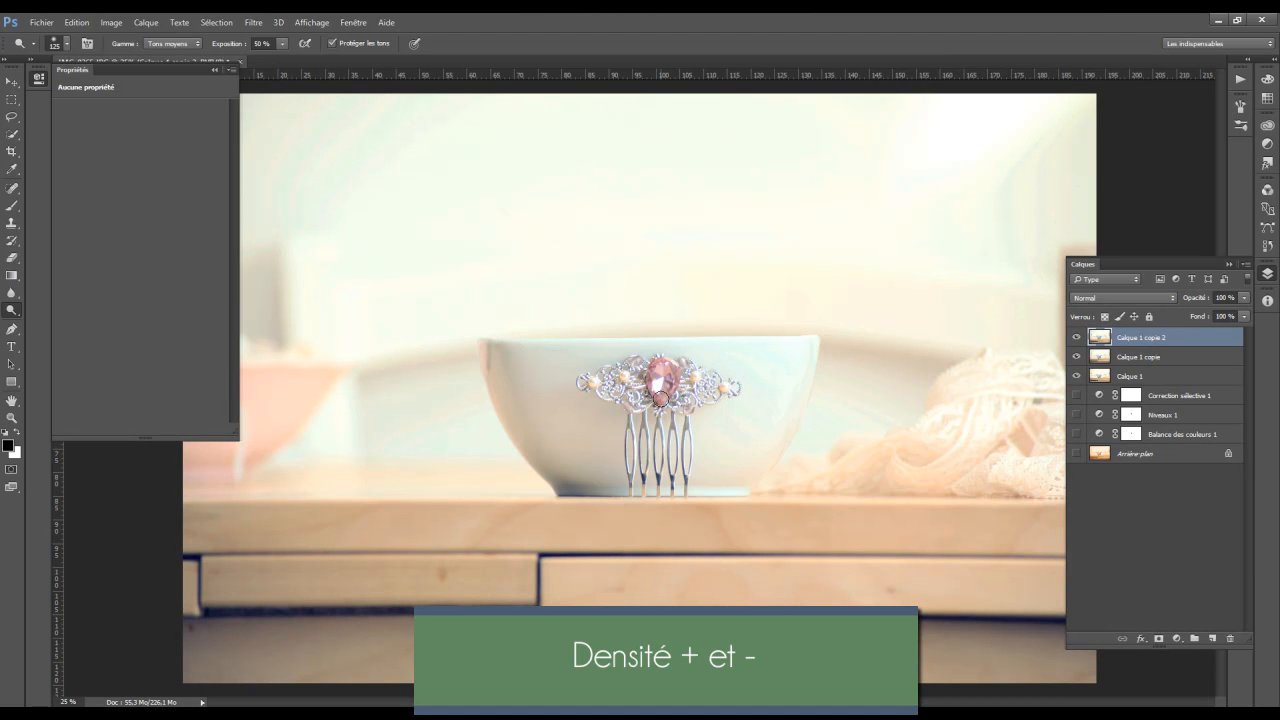
drag(650, 381, 657, 366)
drag(626, 414, 621, 484)
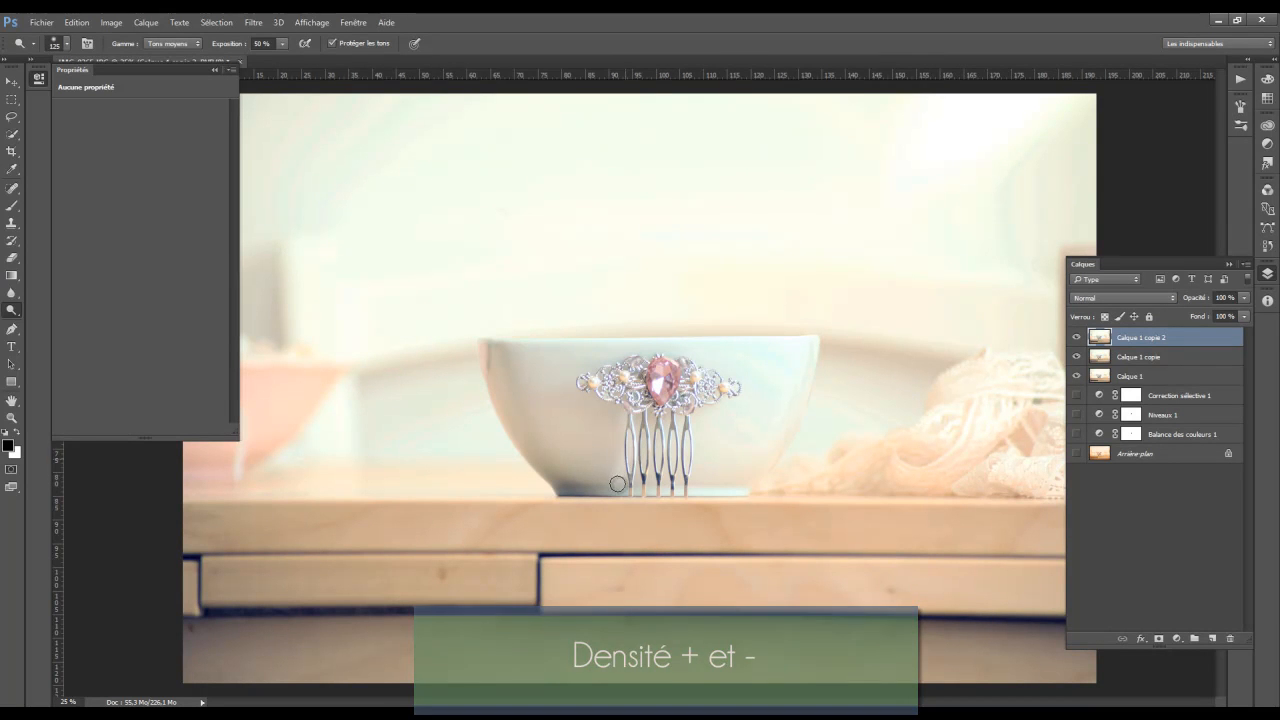
Reduce the Dodge brush to 40 px and touch up the comb's teeth.
right_click(670, 420)
click(763, 450)
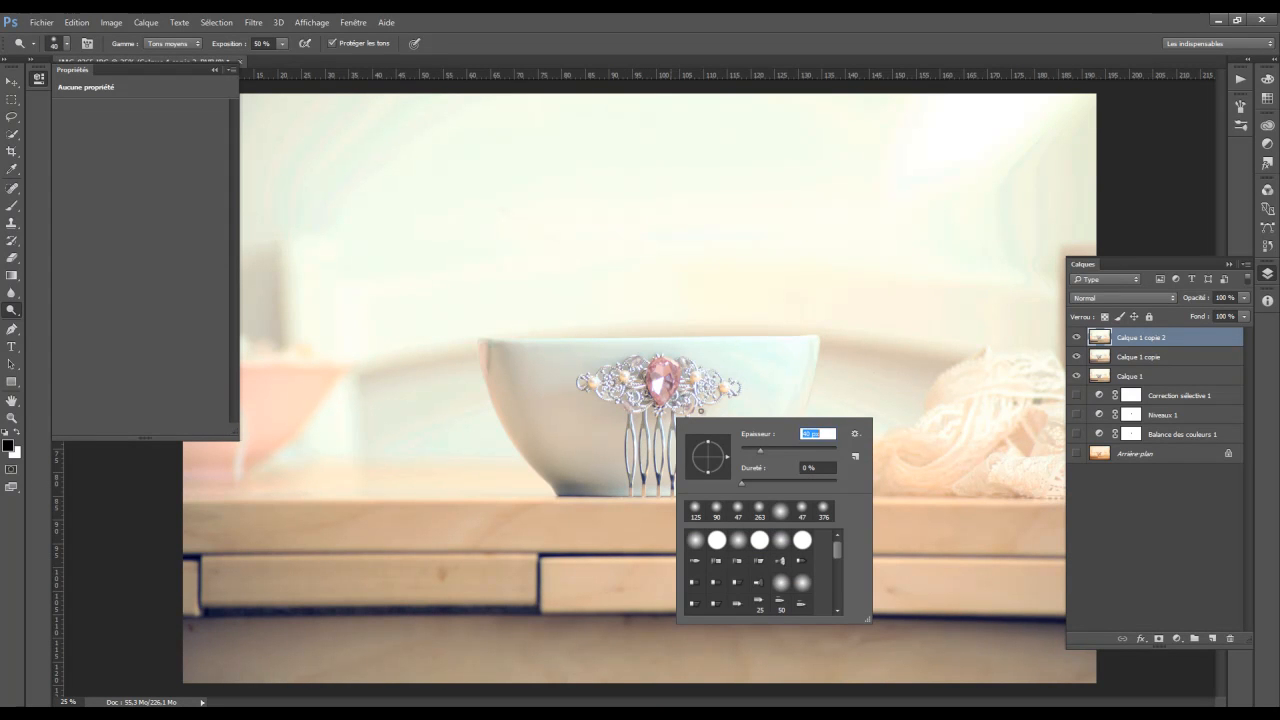
click(673, 415)
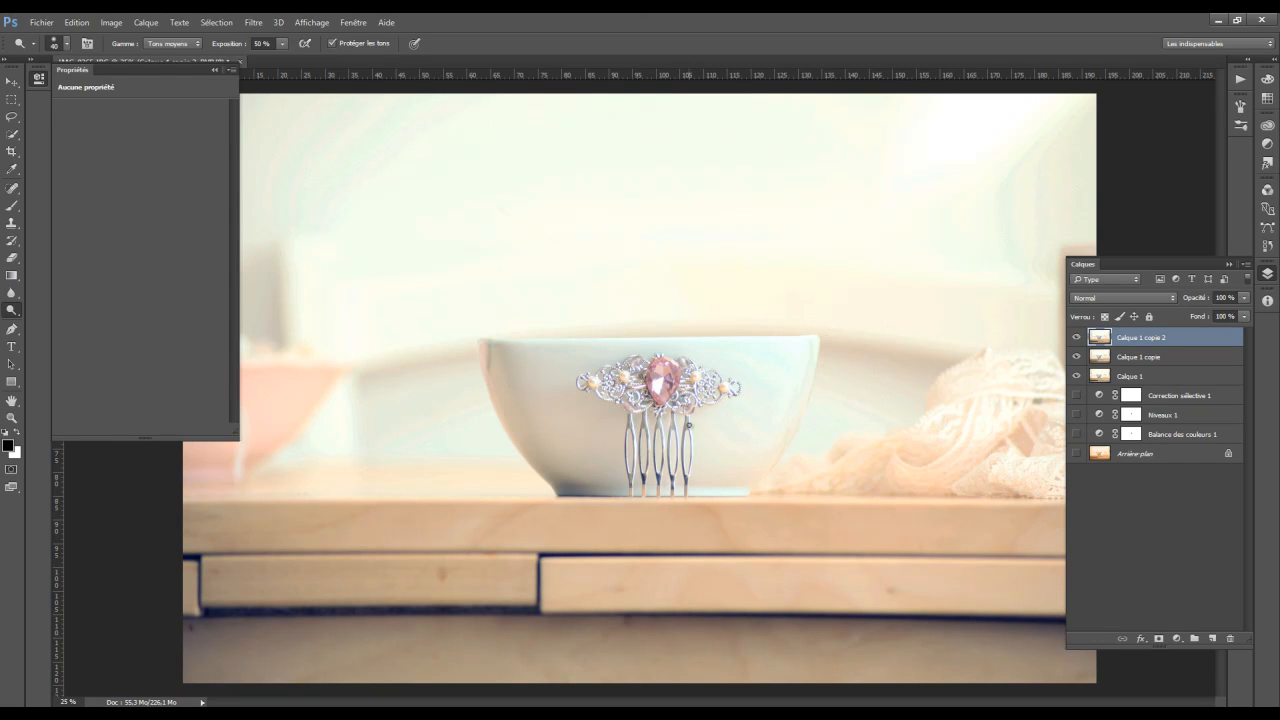
key(ctrl+minus)
key(ctrl+minus)
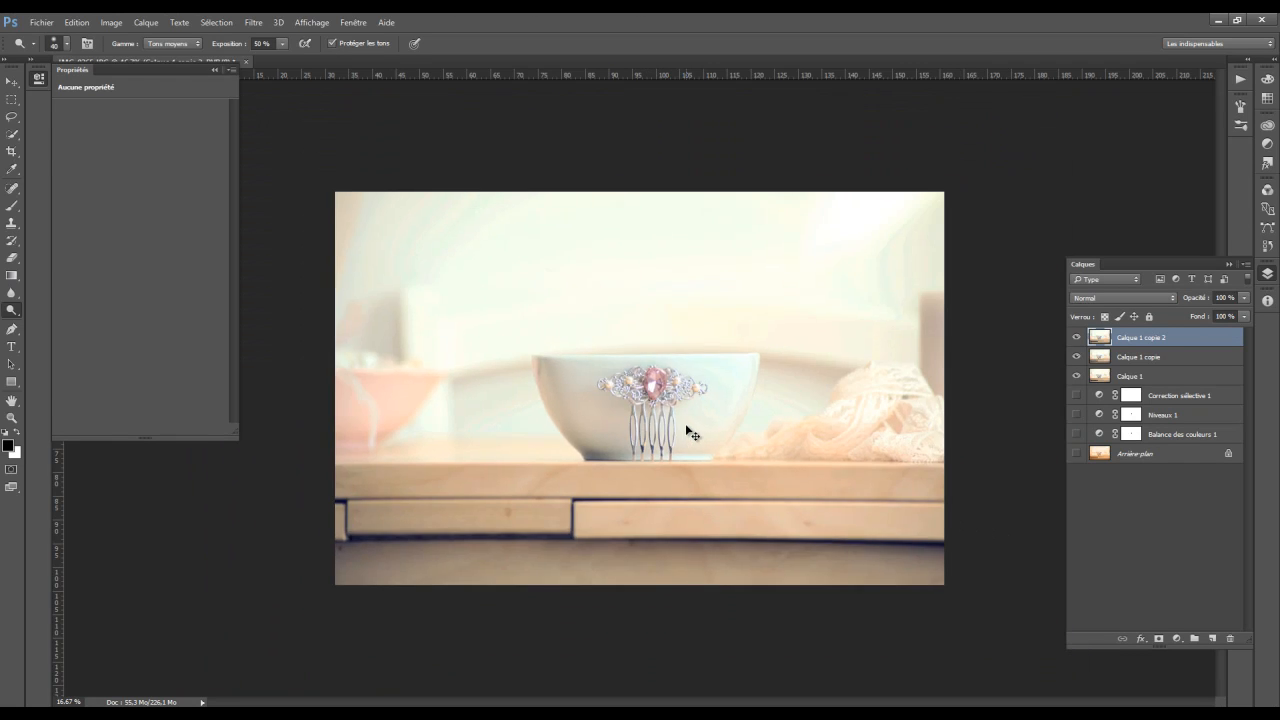
key(ctrl+plus)
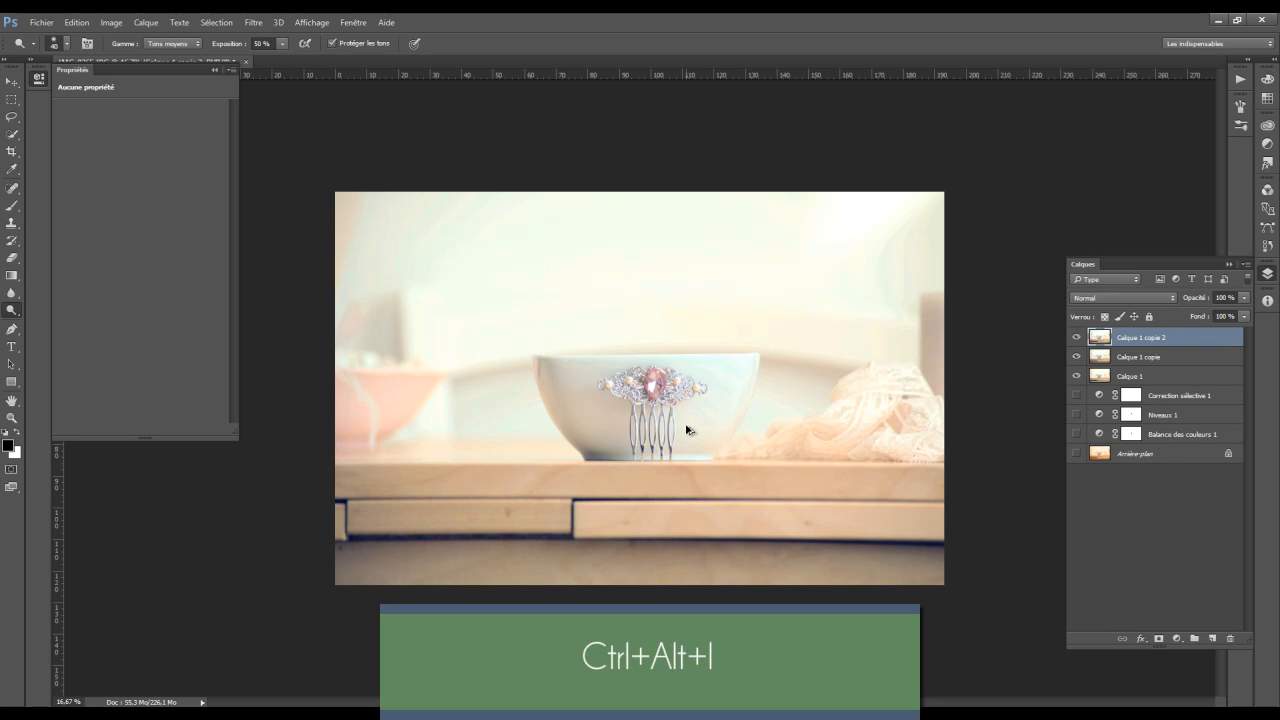
Resize the image proportionally to a width of 1000 pixels, collapse the properties display and view the result at 100 %.
key(ctrl+alt+i)
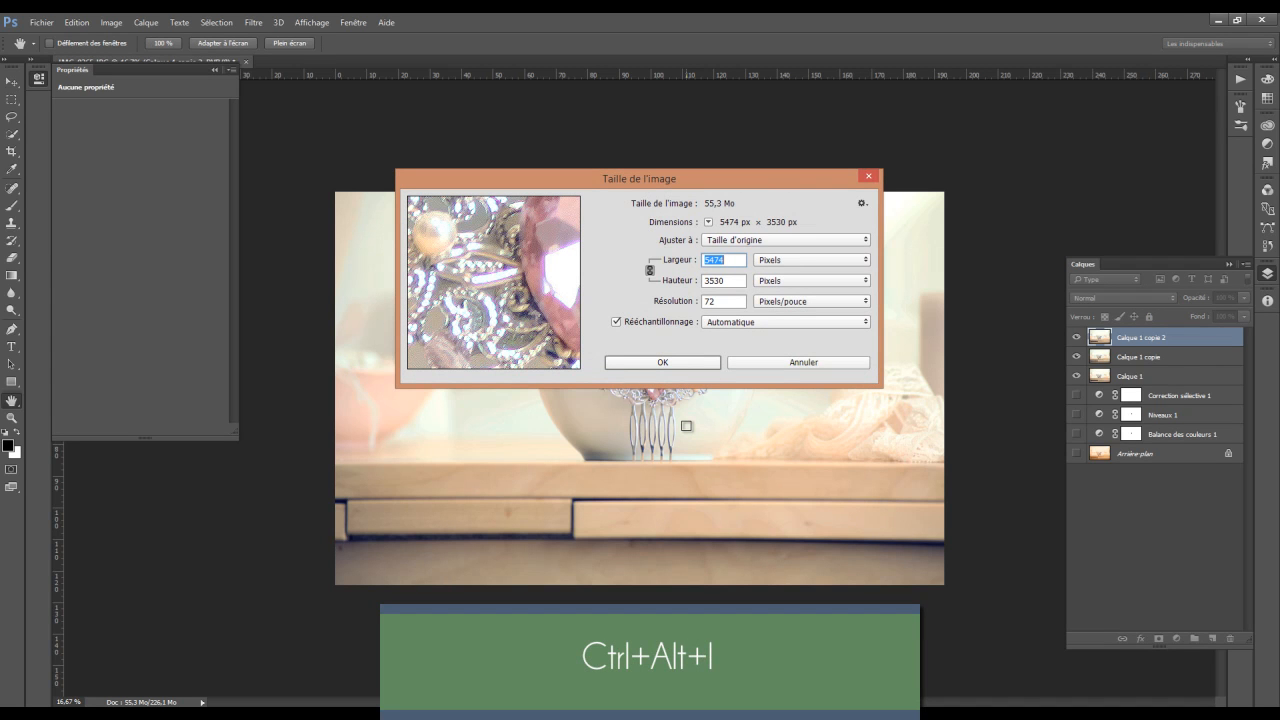
text(1000)
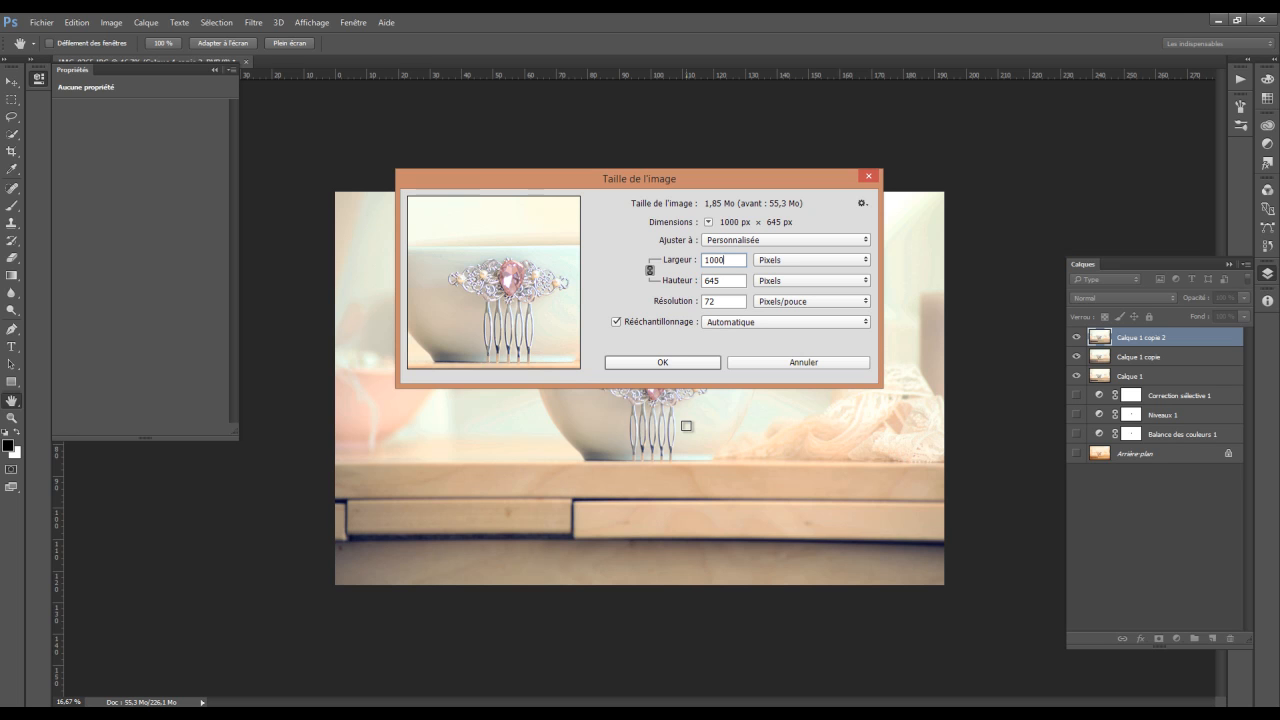
key(o)
key(Escape)
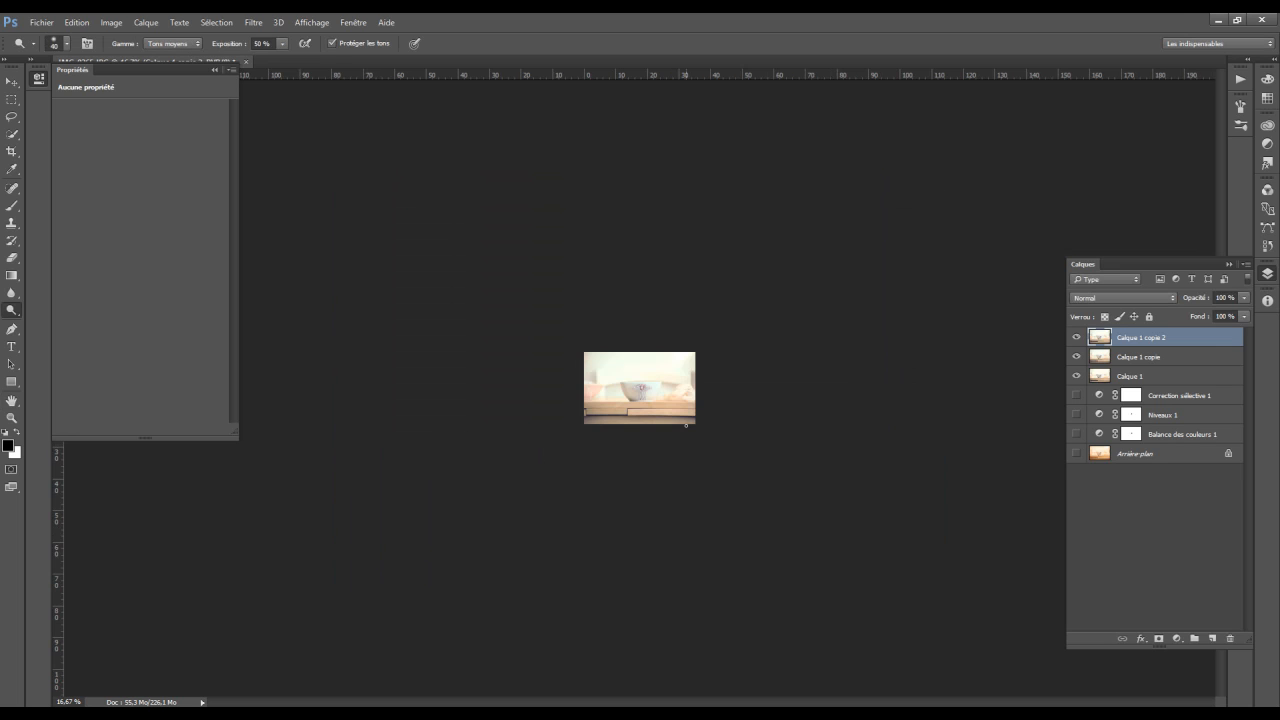
key(ctrl+plus)
key(ctrl+plus)
key(ctrl+plus)
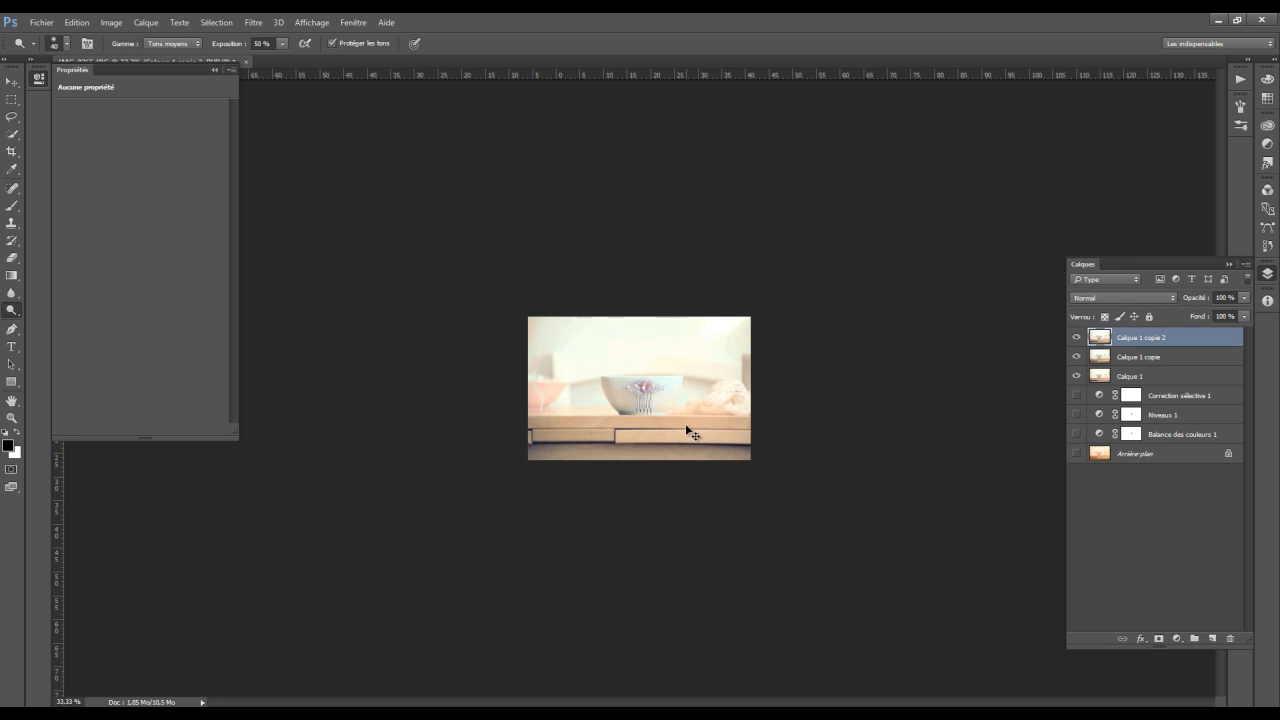
key(ctrl+plus)
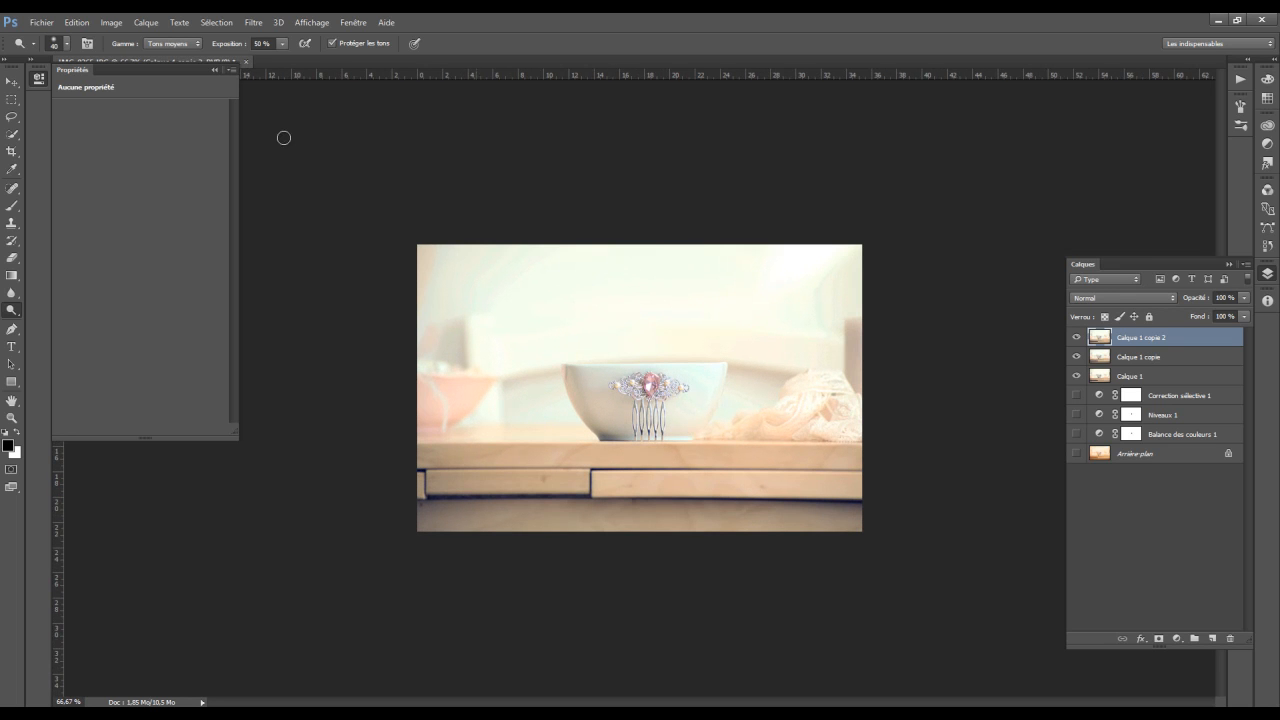
click(42, 77)
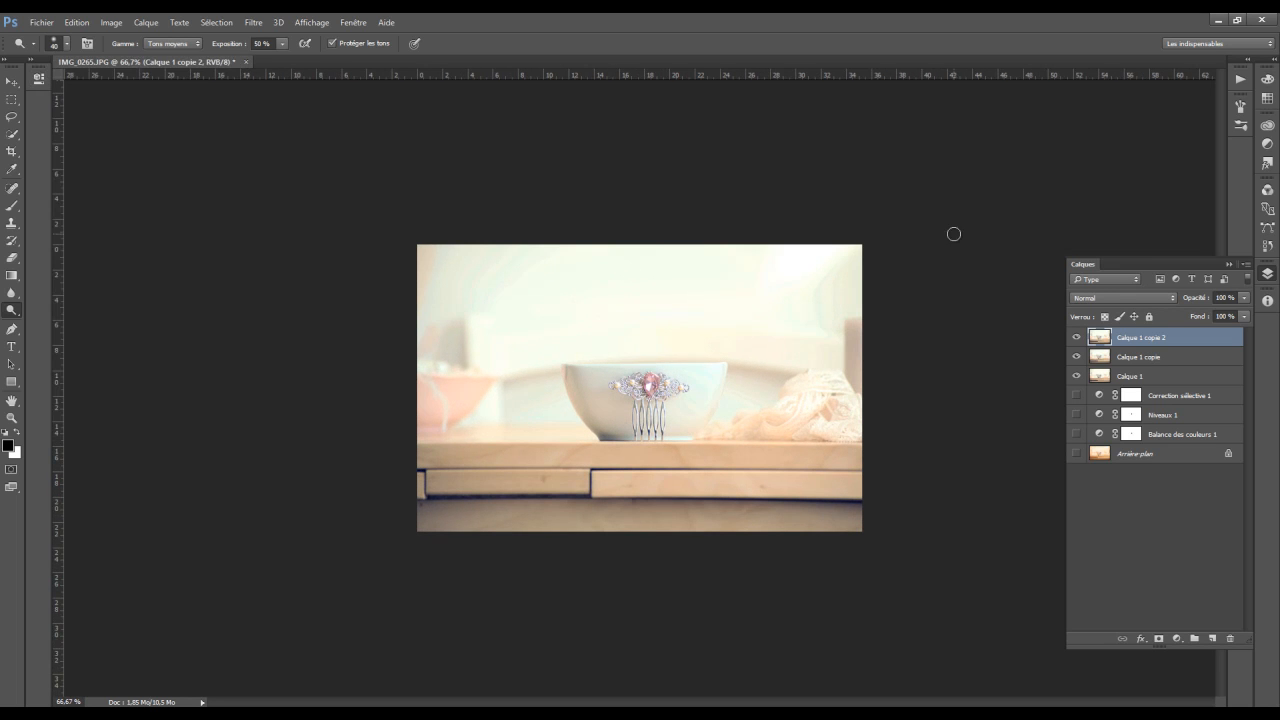
key(ctrl+plus)
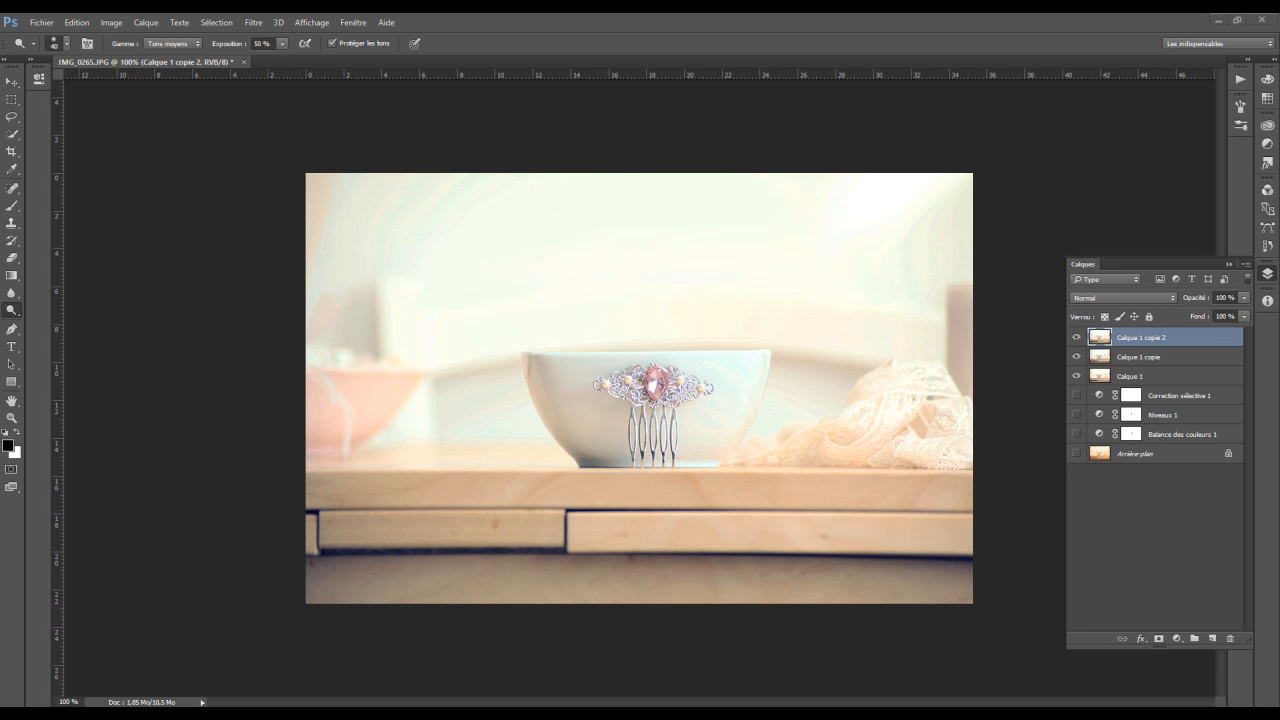
Switch to the file explorer and open the necklace photo IMG_0114.JPG in Photoshop as a separate document.
key(alt+Tab)
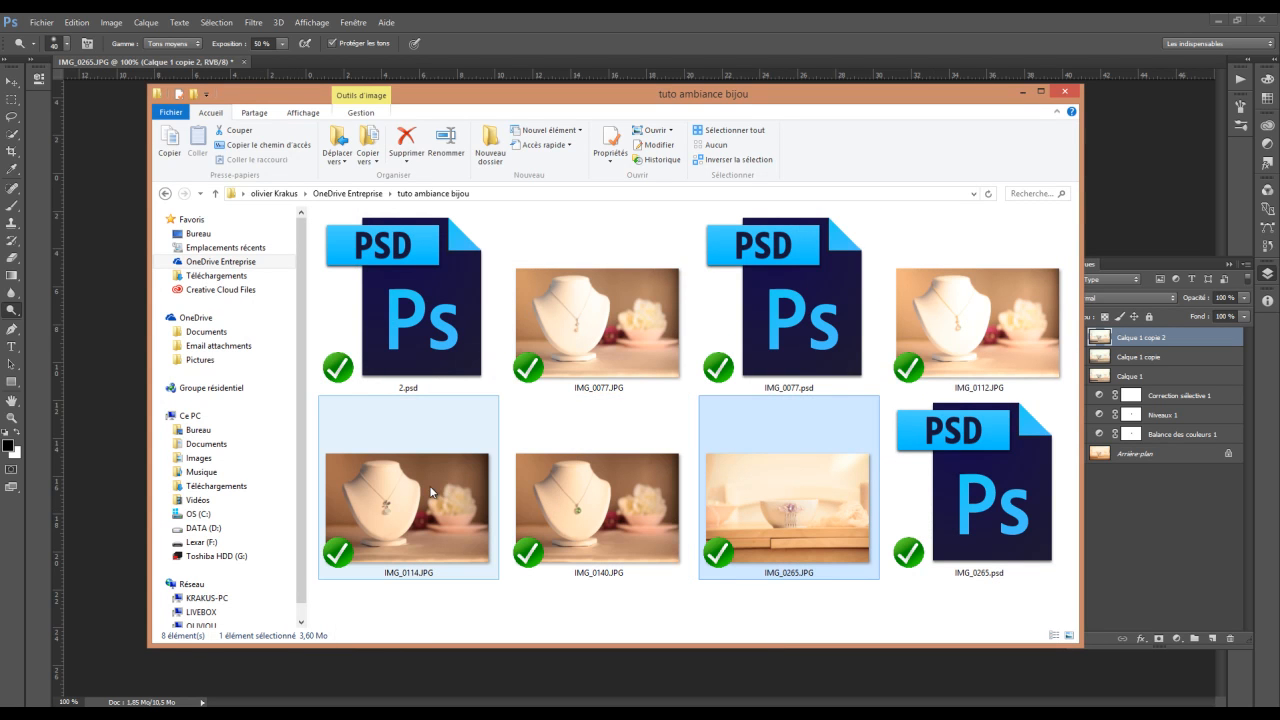
drag(400, 510, 634, 53)
click(701, 353)
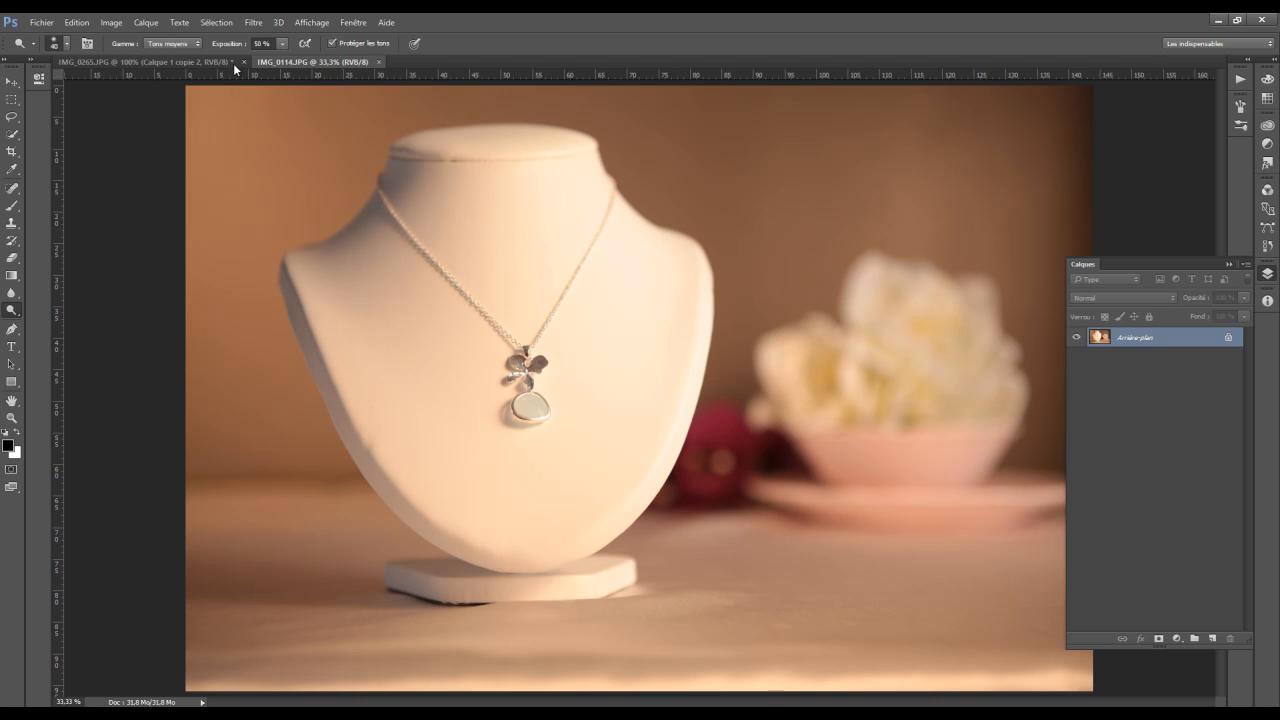
In IMG_0265.JPG, make the selective color, levels and color balance adjustment layers visible and select all three.
click(150, 62)
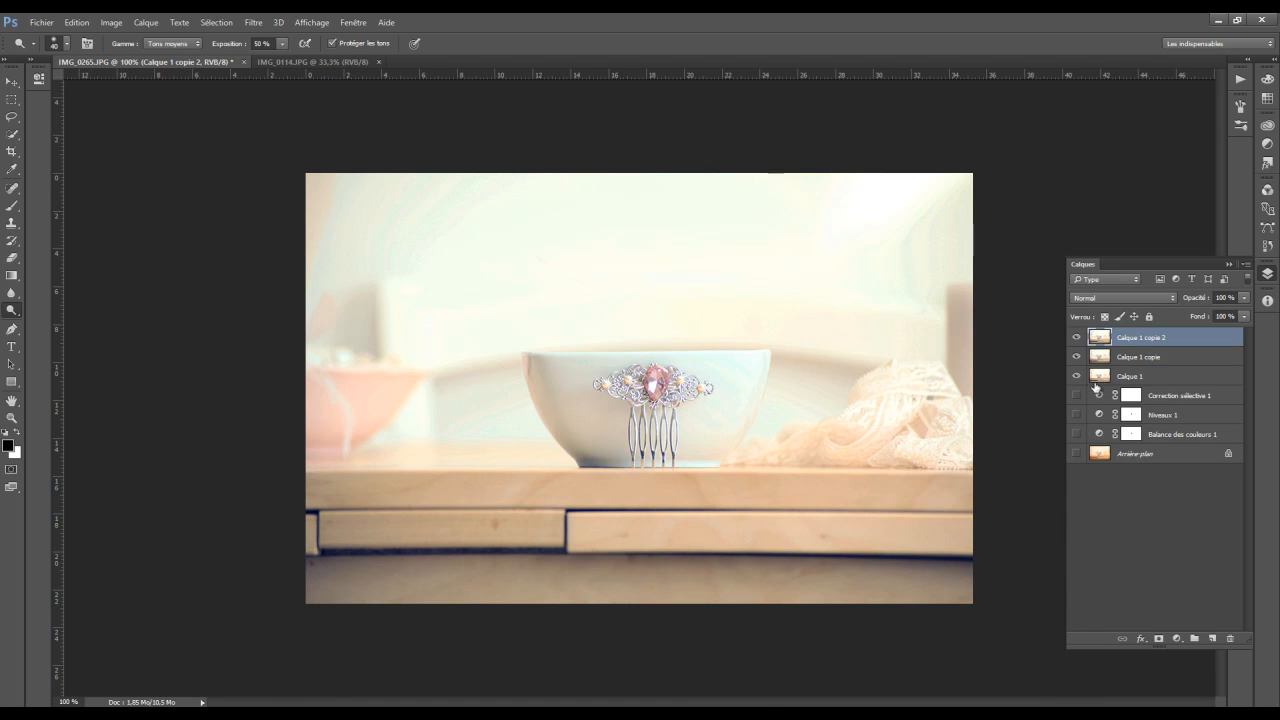
click(1173, 396)
drag(1077, 396, 1084, 442)
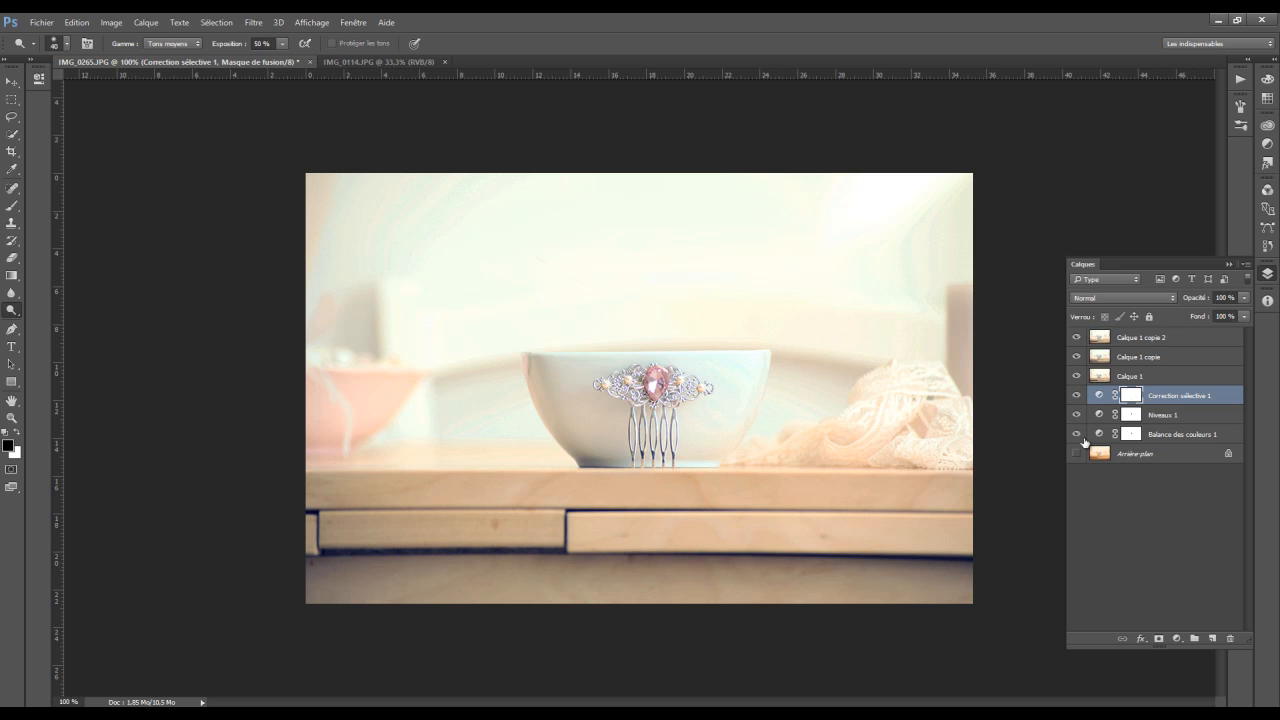
shift+click(1193, 436)
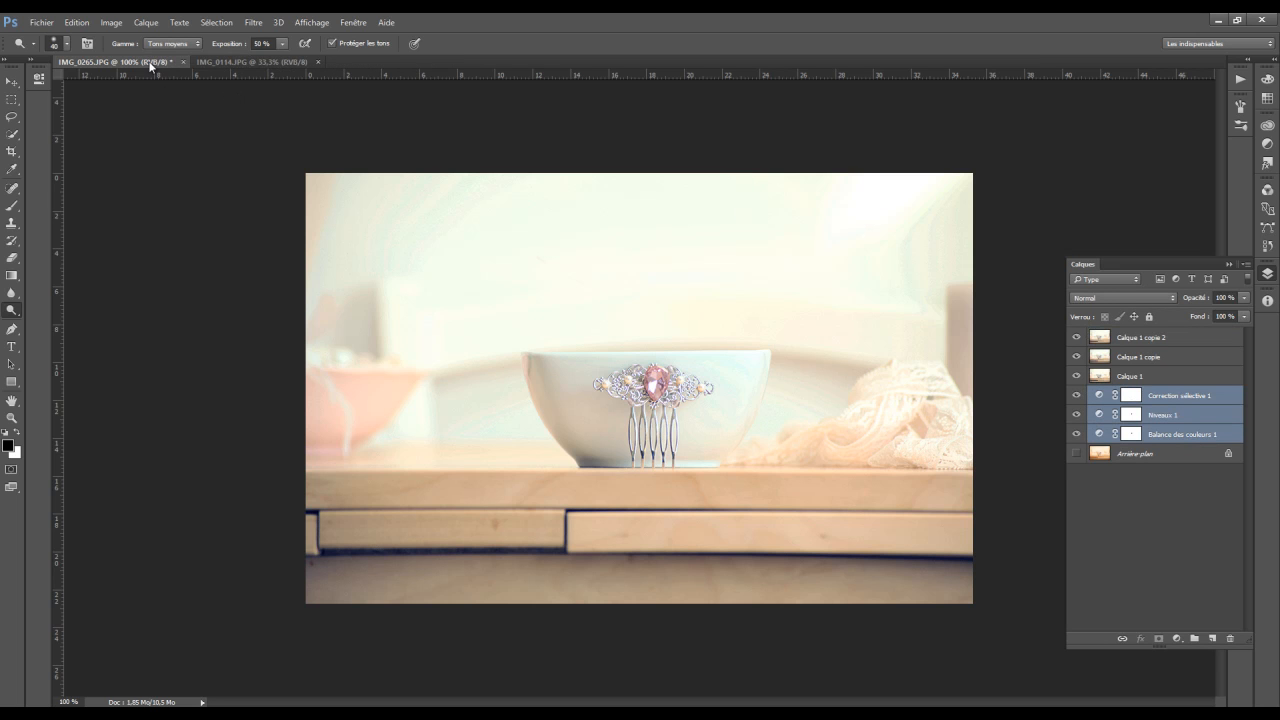
Copy the three selected adjustment layers into IMG_0114.JPG, dock the comb document again and check the adjustments' effect on the necklace.
drag(128, 65, 76, 143)
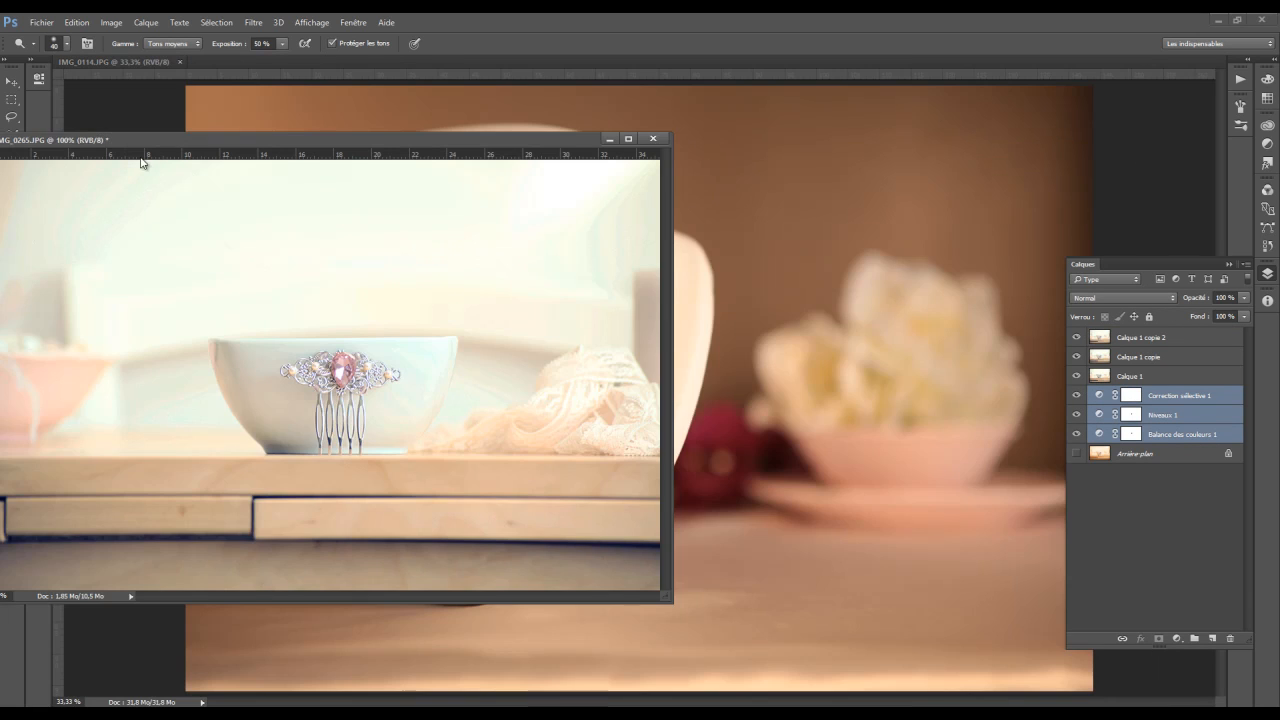
drag(1175, 396, 903, 374)
drag(517, 141, 679, 52)
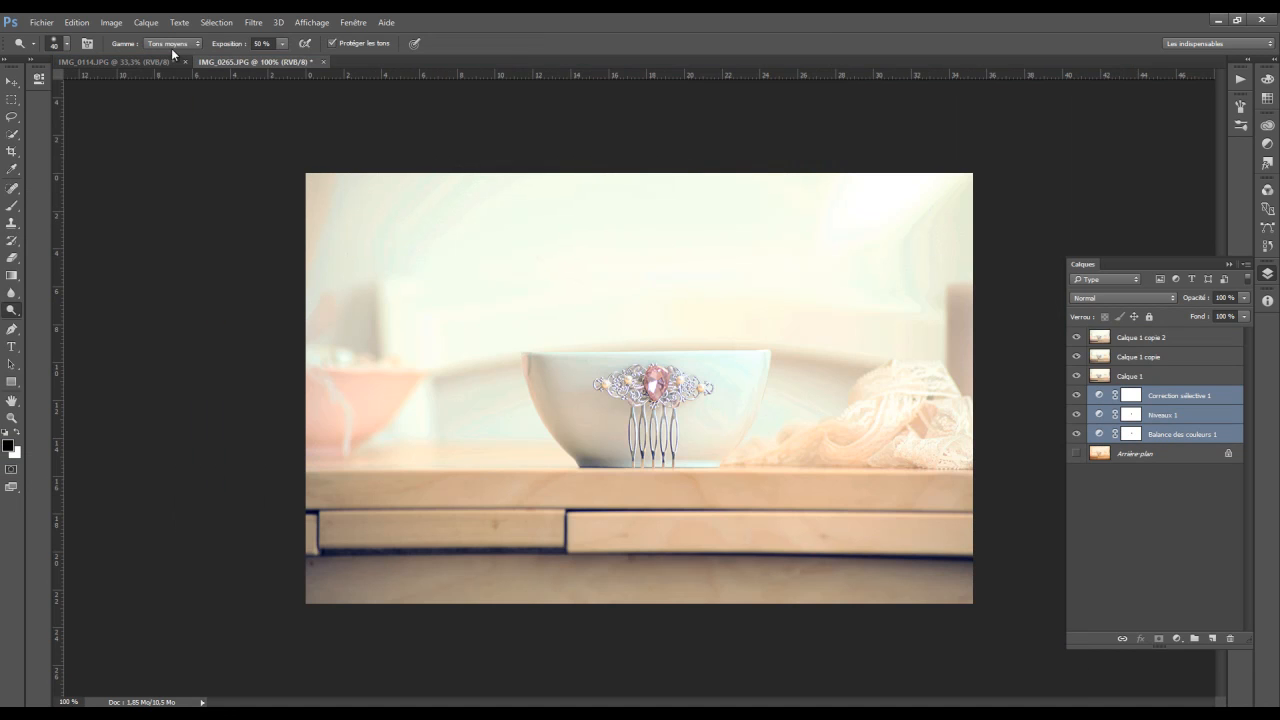
click(121, 62)
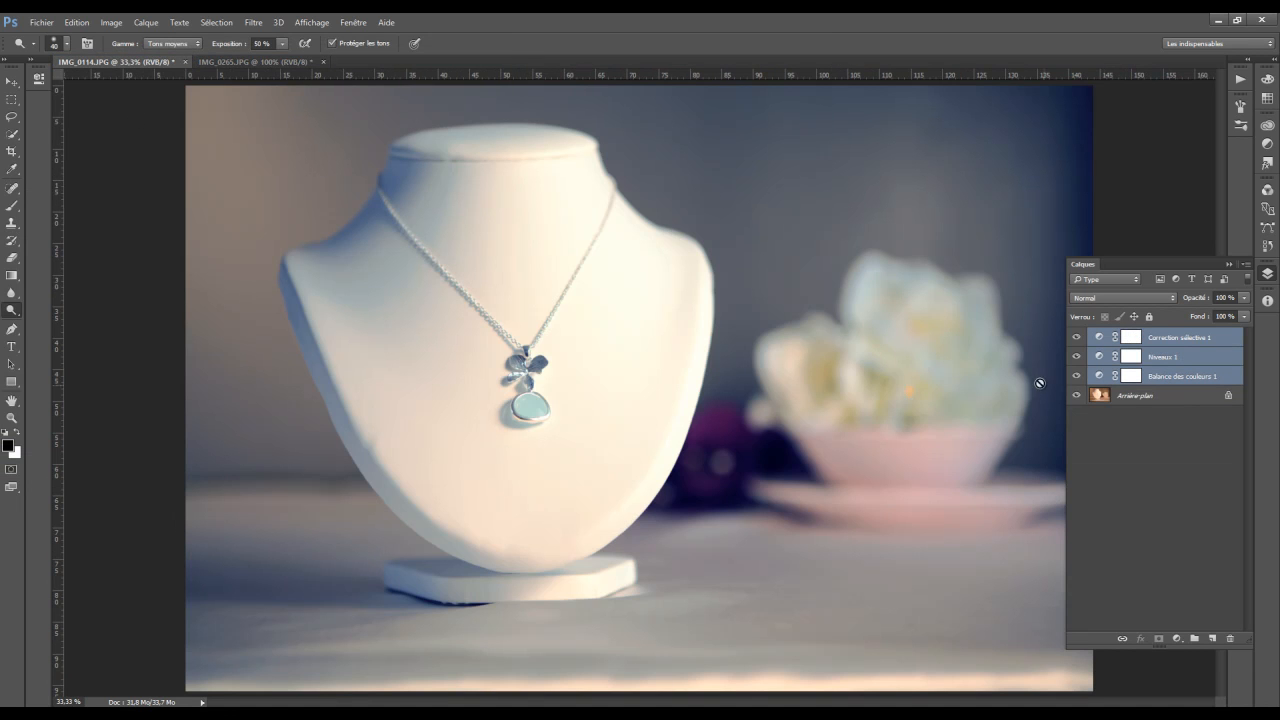
click(1076, 356)
click(1075, 377)
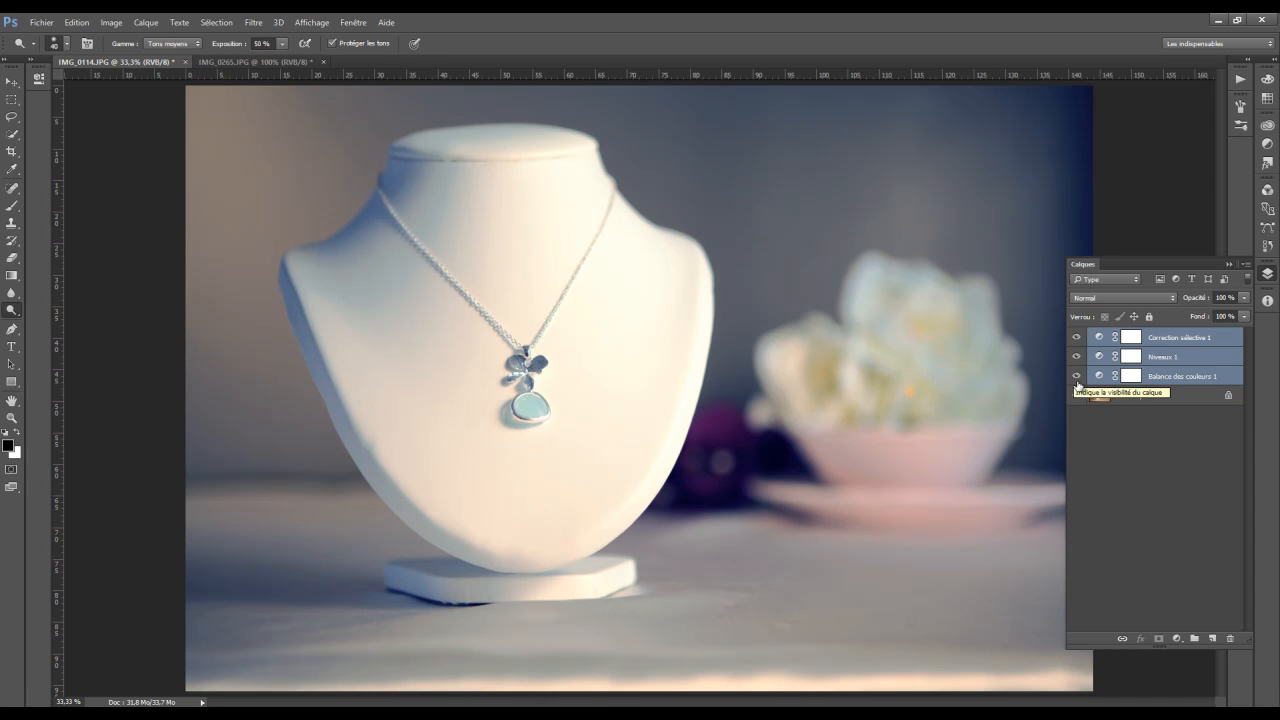
Paint over the pendant's round stone on the color balance layer's mask with a black brush at 41 % opacity.
click(11, 205)
click(1129, 375)
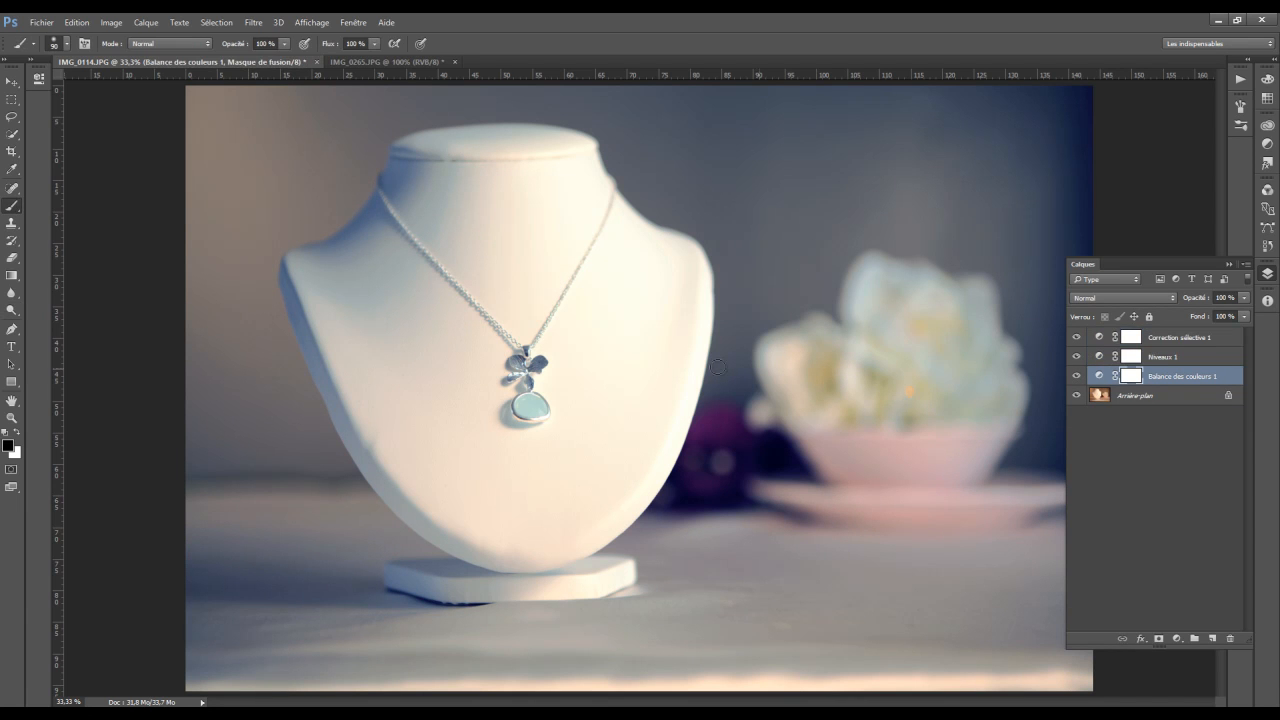
mouse_move(533, 410)
mouse_down()
mouse_move(540, 400)
mouse_move(532, 416)
mouse_up()
drag(289, 43, 244, 57)
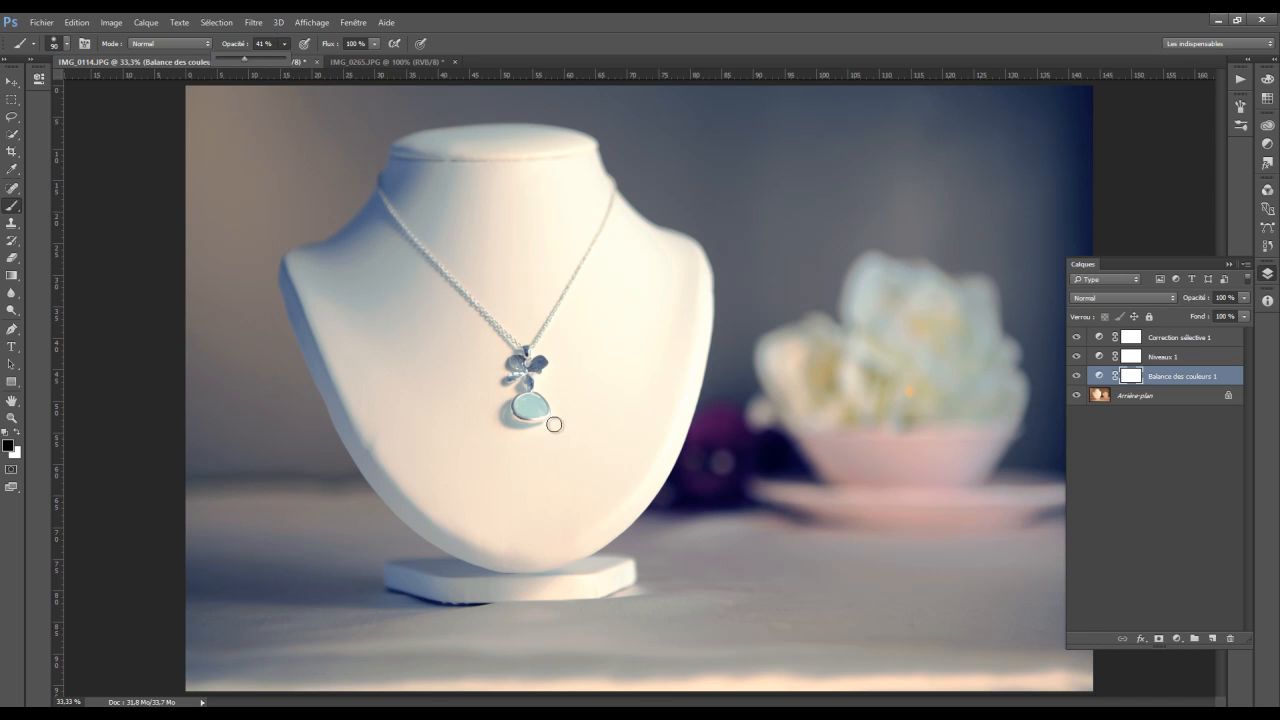
mouse_move(520, 400)
mouse_down()
mouse_move(542, 412)
mouse_move(518, 406)
mouse_up()
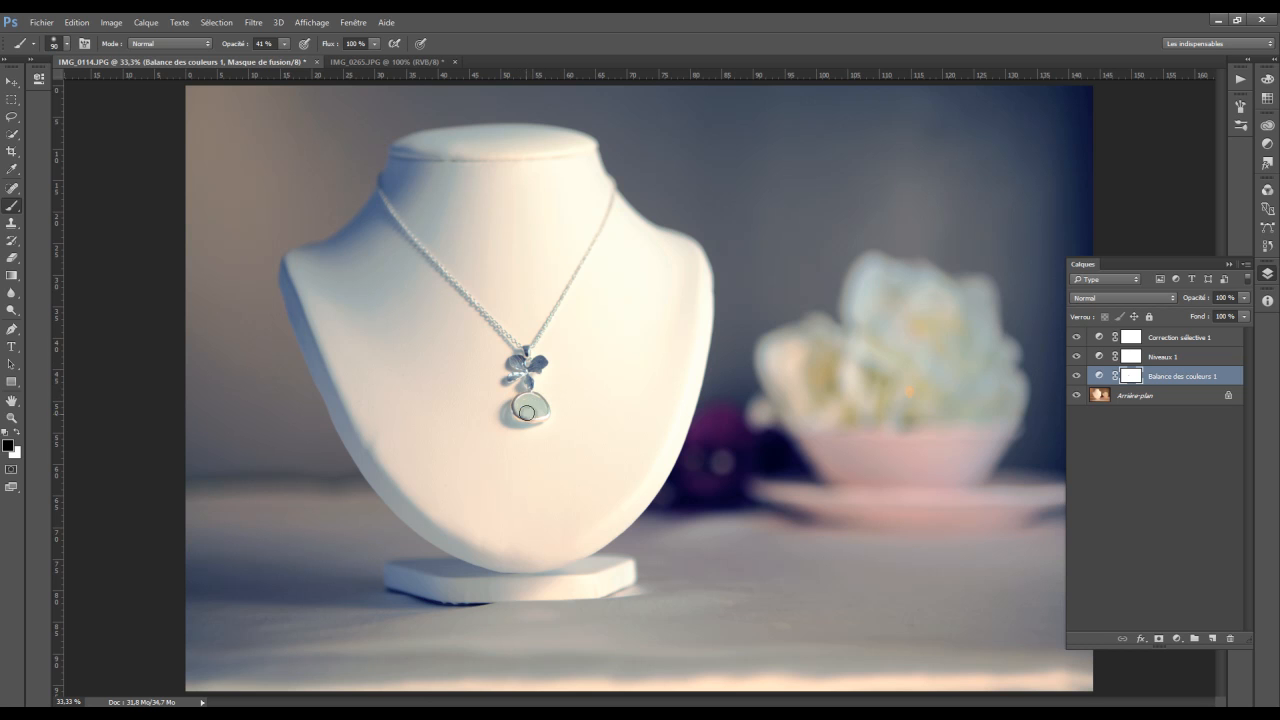
Paint over the pendant's round stone on the selective color layer's mask with the black brush at 41 % opacity.
click(1133, 339)
drag(528, 413, 524, 407)
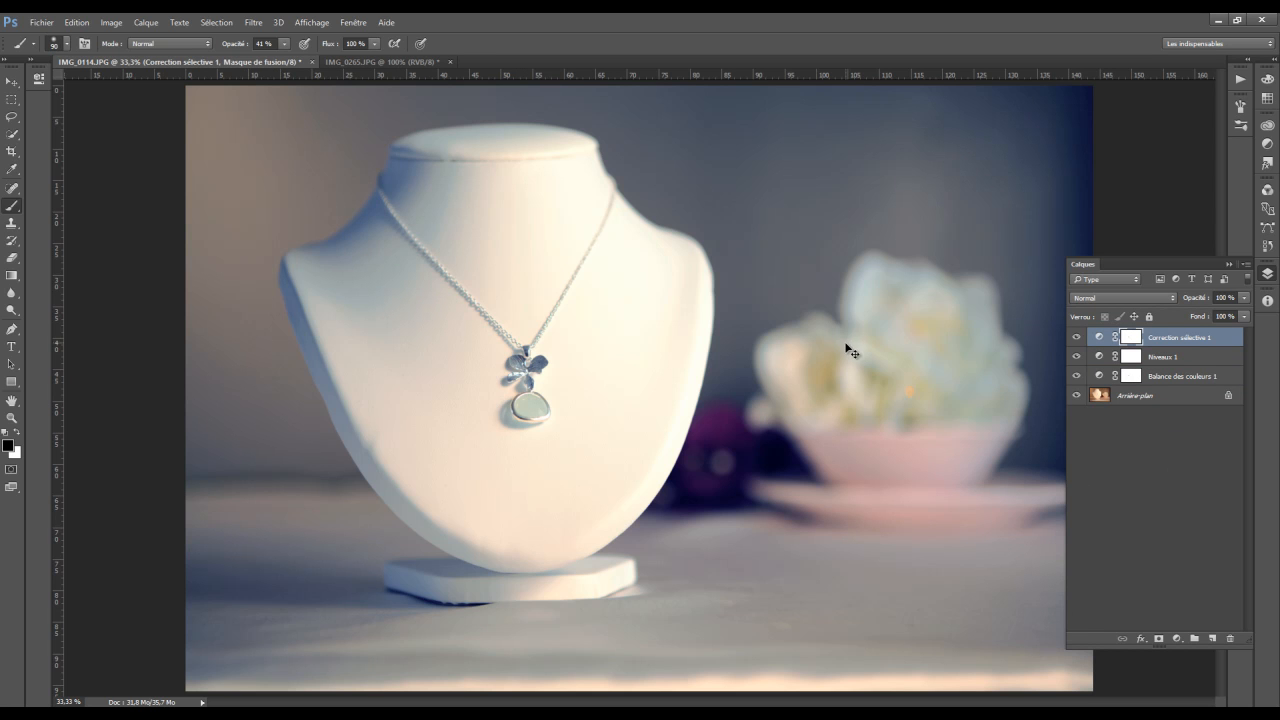
key(ctrl+minus)
key(ctrl+minus)
key(ctrl+plus)
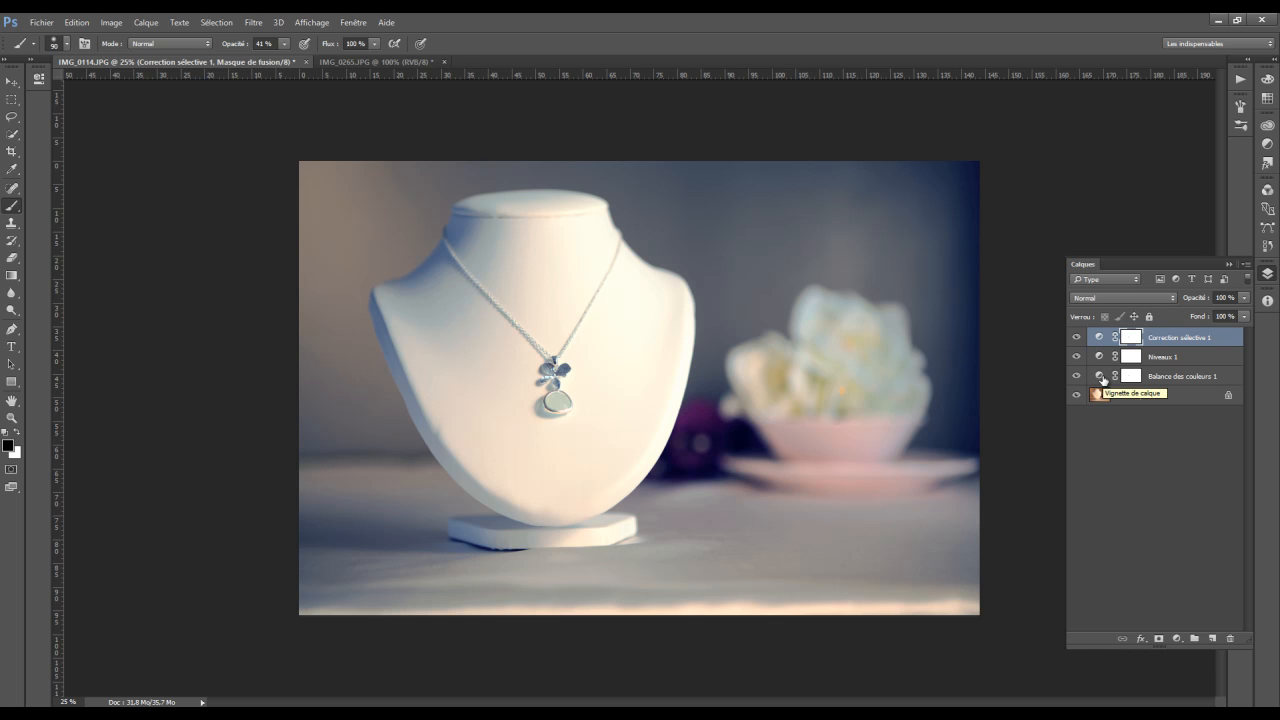
Duplicate the background layer and lighten the copy's midtones with a soft 1197 px Dodge tool at 50 % exposure.
click(1137, 396)
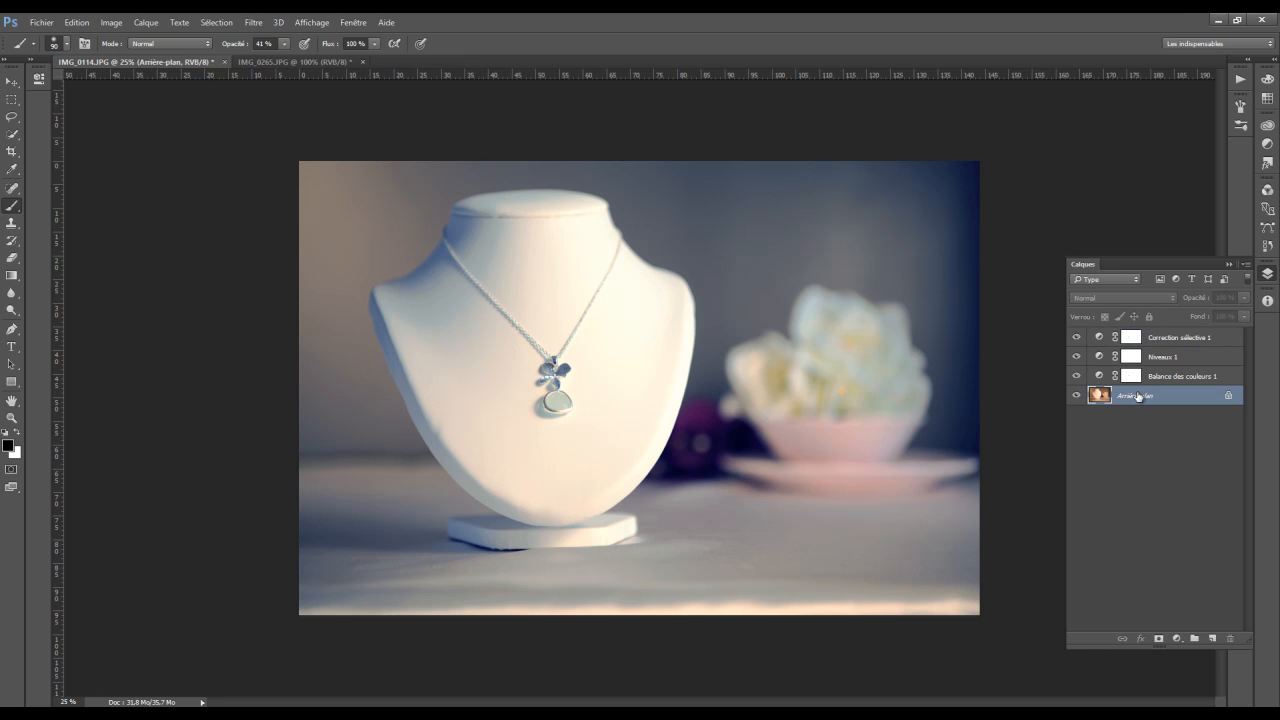
key(ctrl+j)
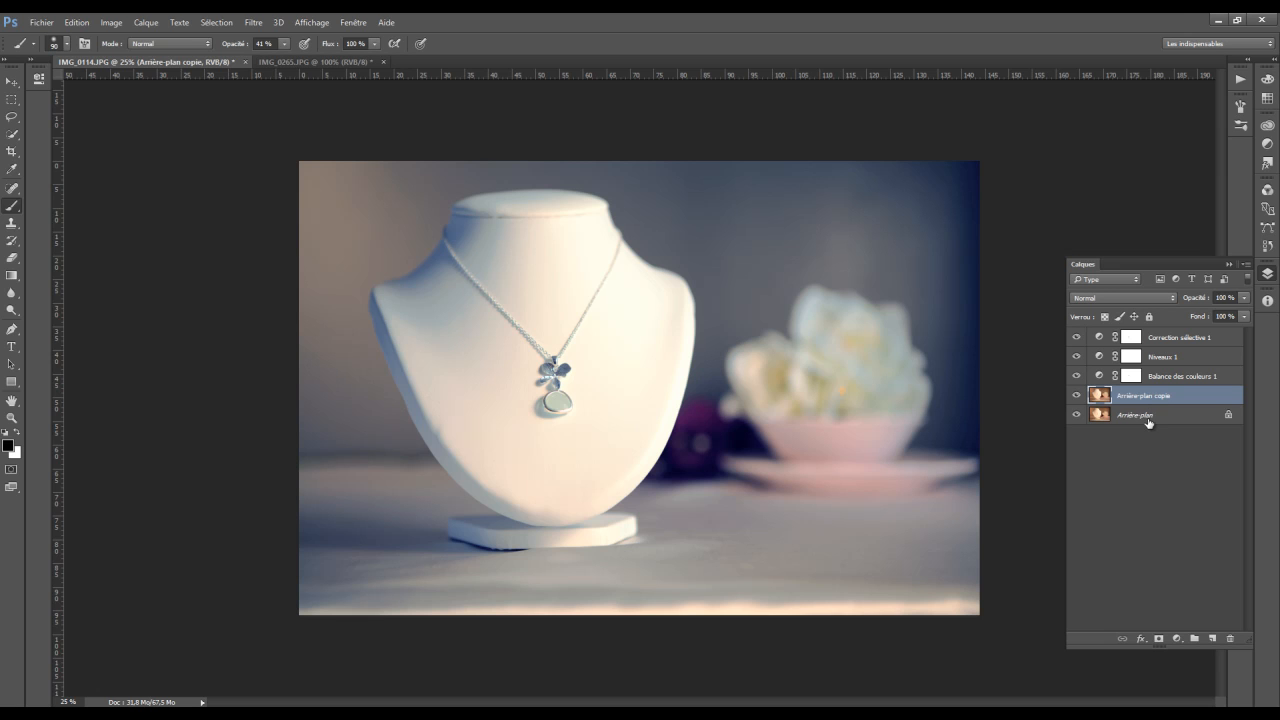
click(15, 310)
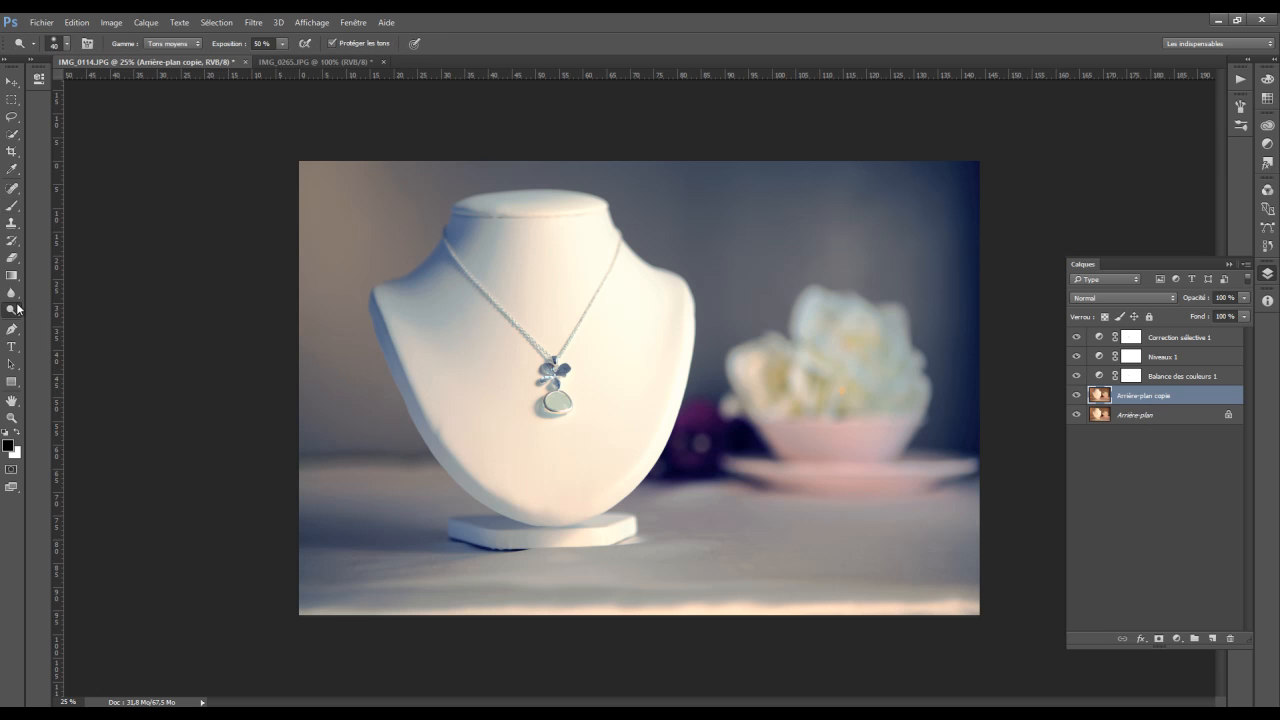
right_click(645, 356)
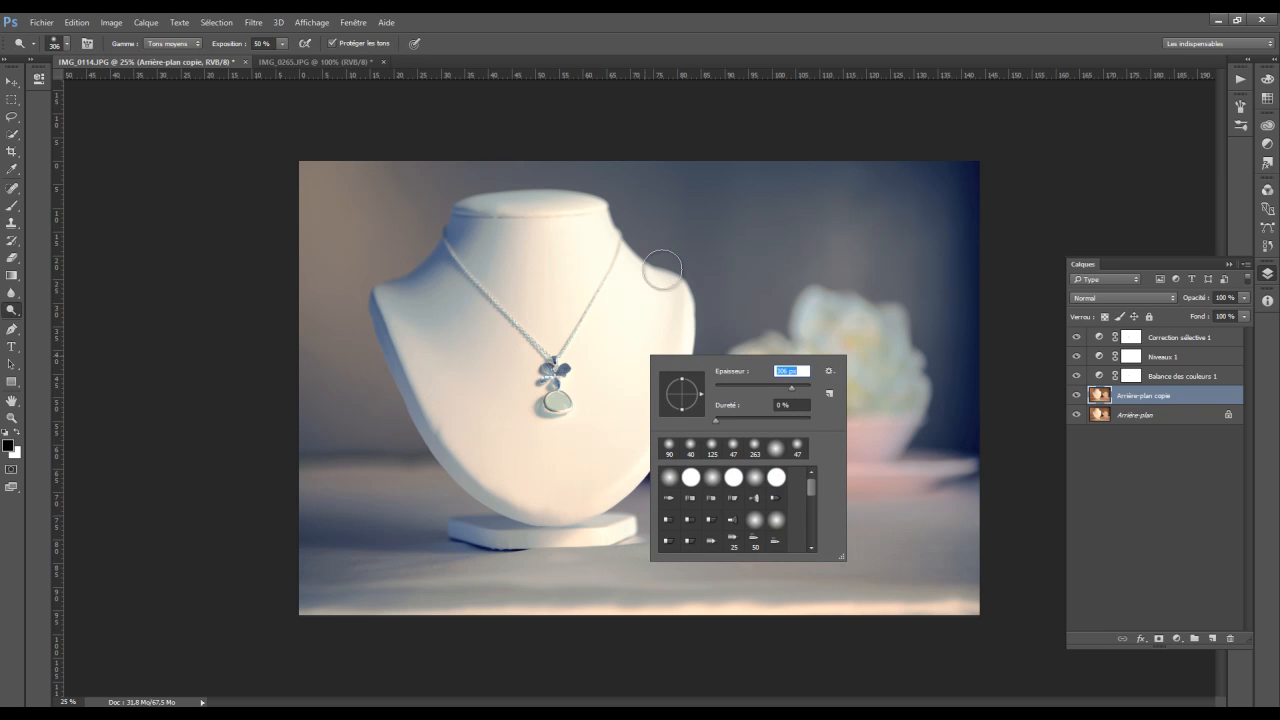
click(604, 275)
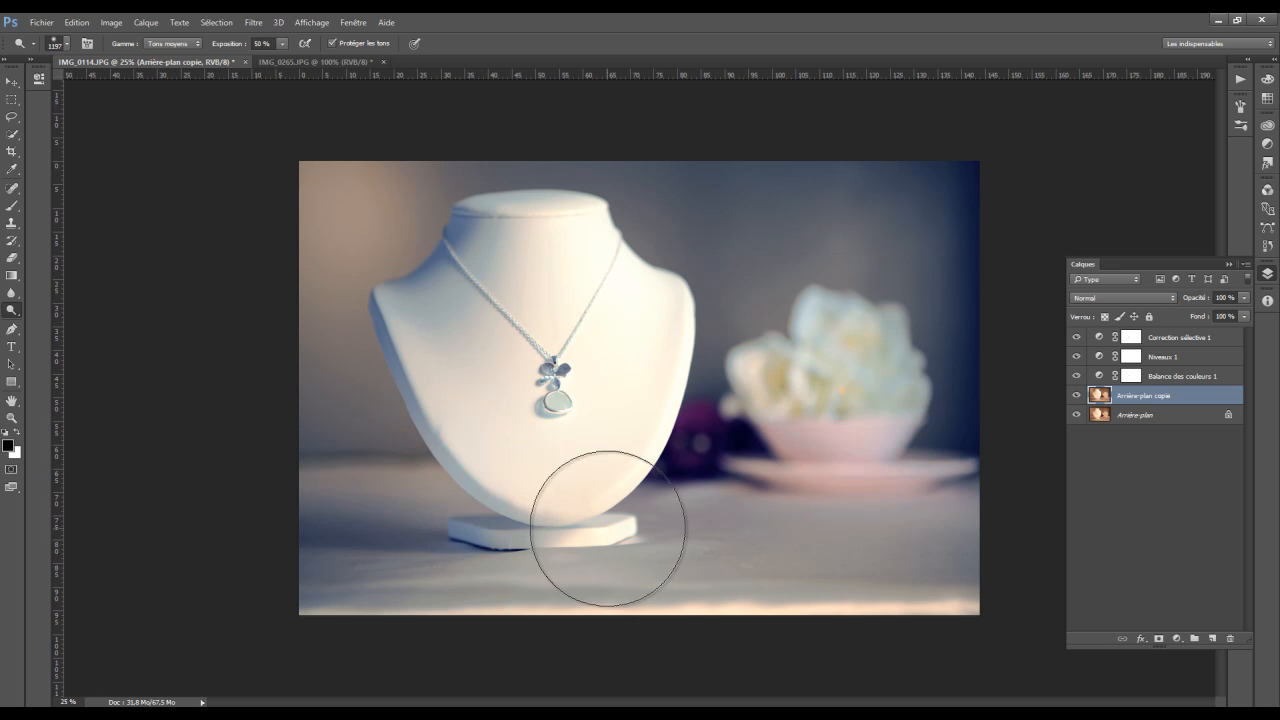
Add an empty layer above the selective color layer and set its blend mode to Lumière tamisée.
click(1208, 343)
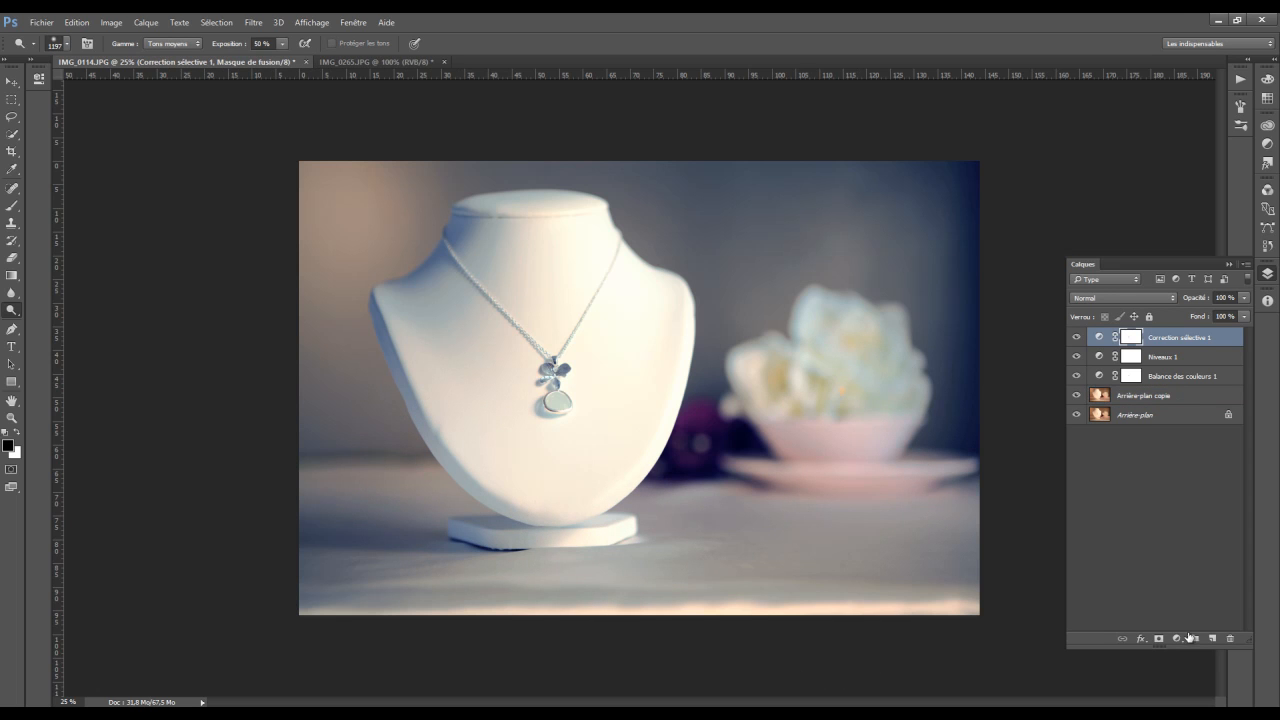
click(1212, 638)
click(1115, 298)
click(1118, 437)
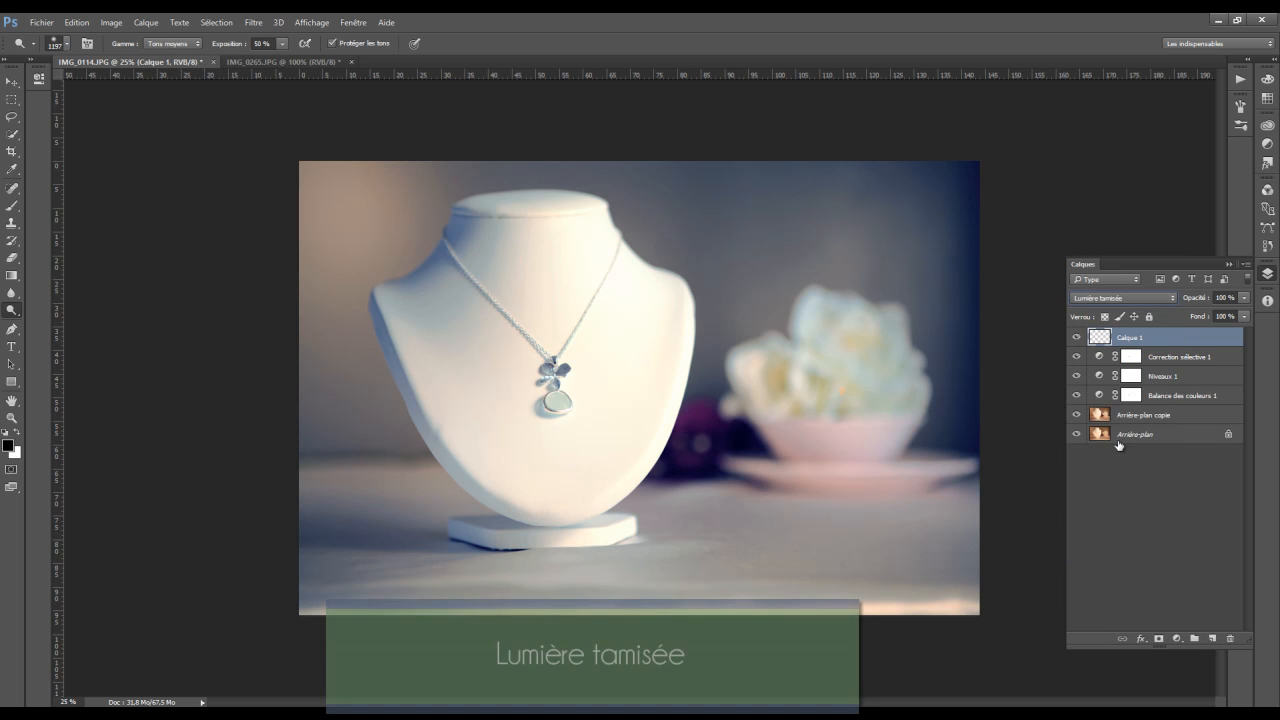
Brush white over the photo's backdrop, edges and bust on the new layer with a soft 1197 px brush at 41 % opacity.
click(12, 206)
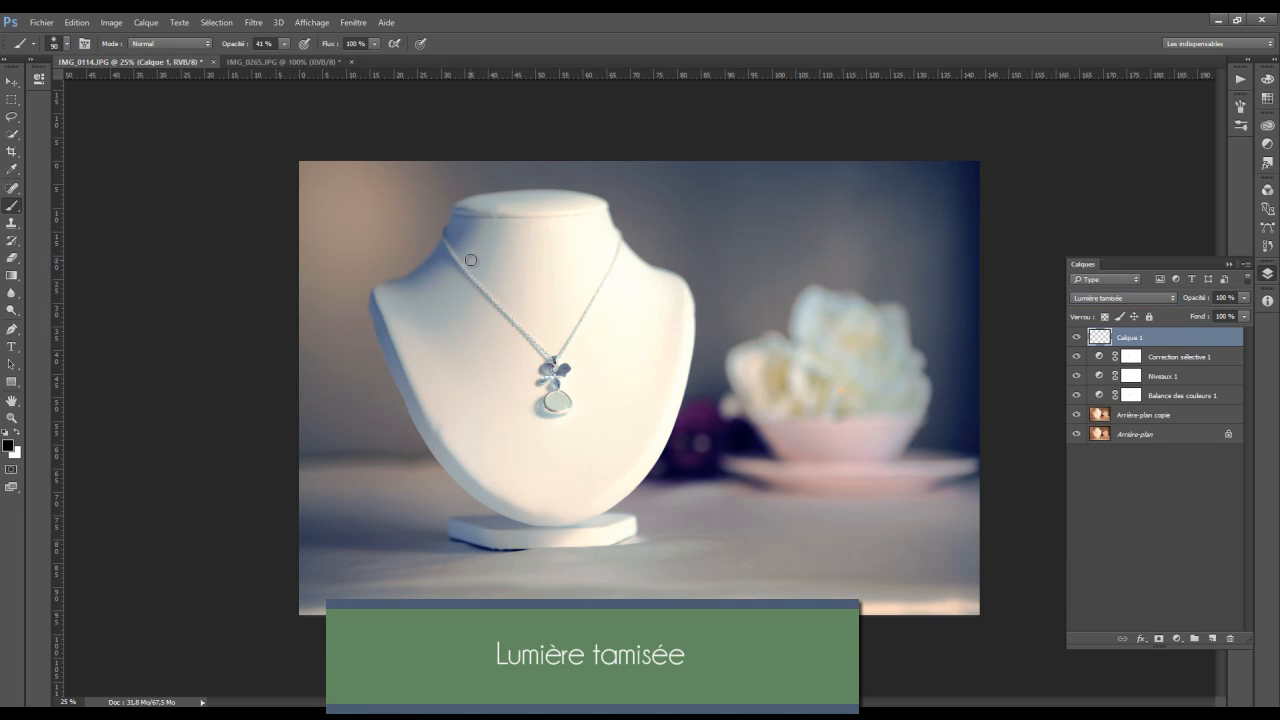
right_click(340, 208)
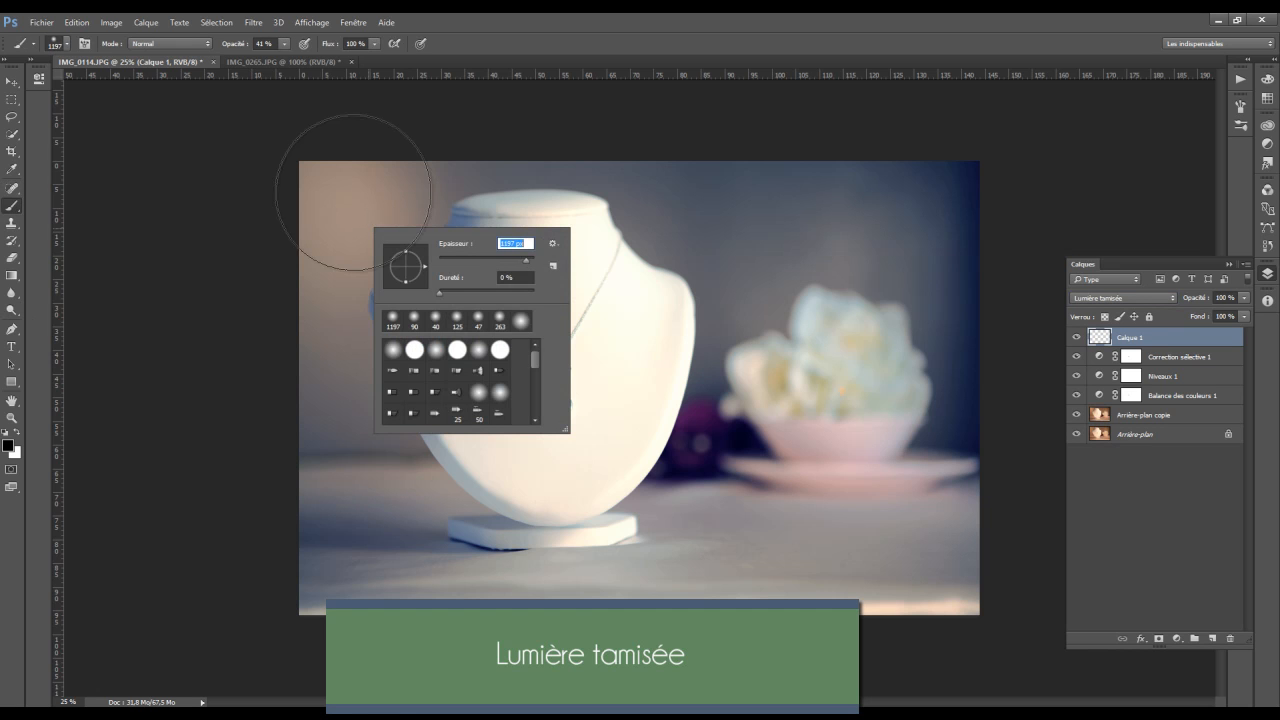
click(16, 432)
mouse_move(788, 376)
mouse_down()
mouse_move(838, 351)
mouse_move(823, 357)
mouse_move(798, 428)
mouse_move(888, 475)
mouse_move(934, 480)
mouse_move(957, 571)
mouse_up()
mouse_move(768, 177)
mouse_down()
mouse_move(589, 192)
mouse_move(469, 181)
mouse_move(252, 201)
mouse_up()
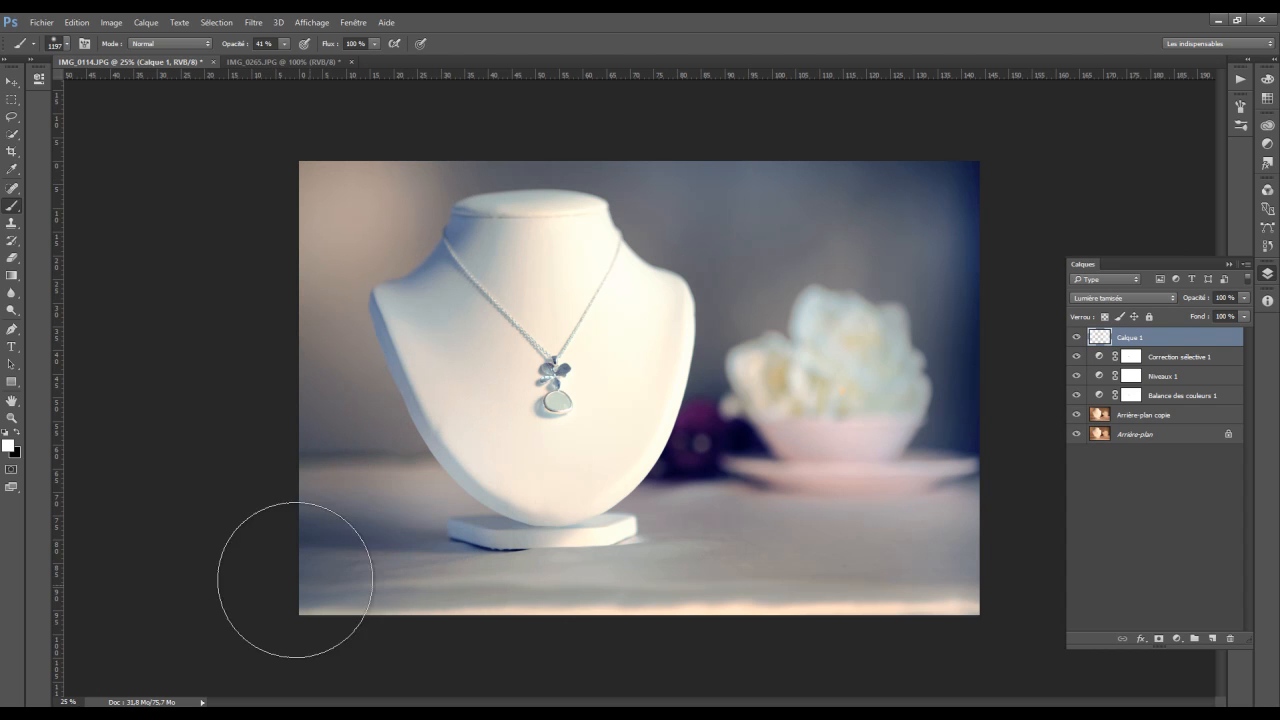
click(392, 336)
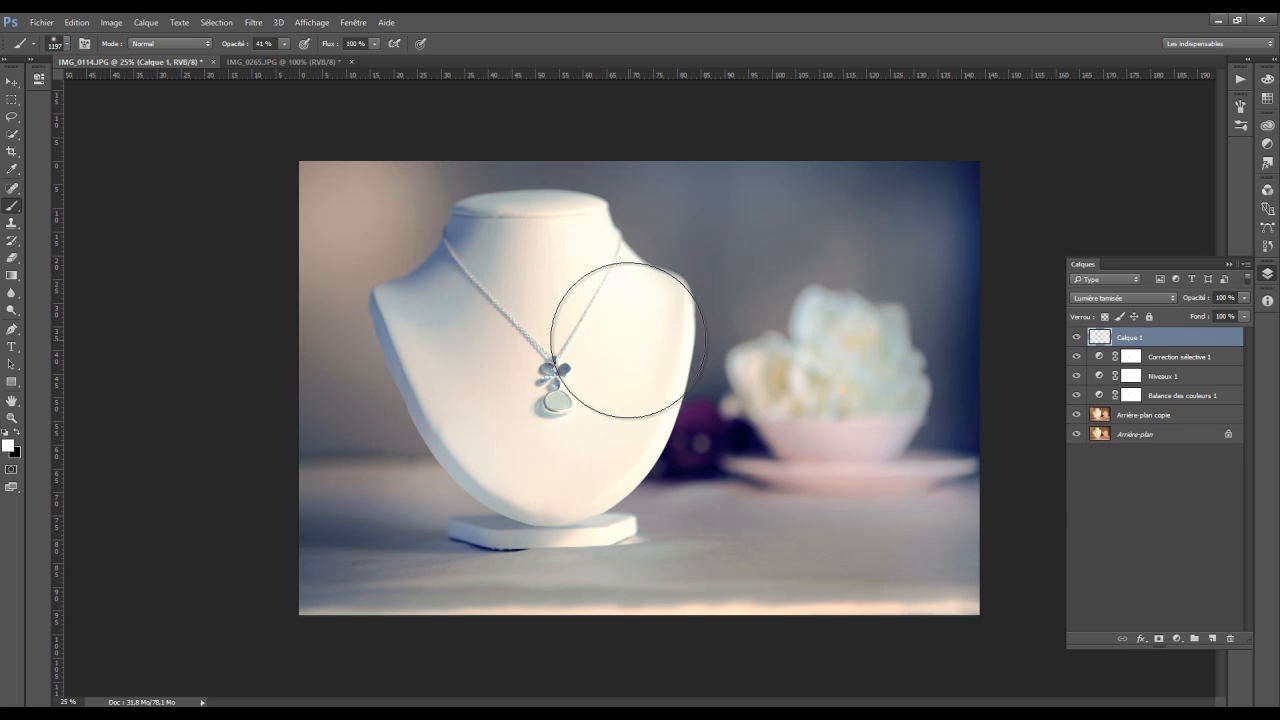
Sharpen the background copy layer with the Plus net filter and check the necklace at different magnifications.
click(1161, 412)
click(256, 23)
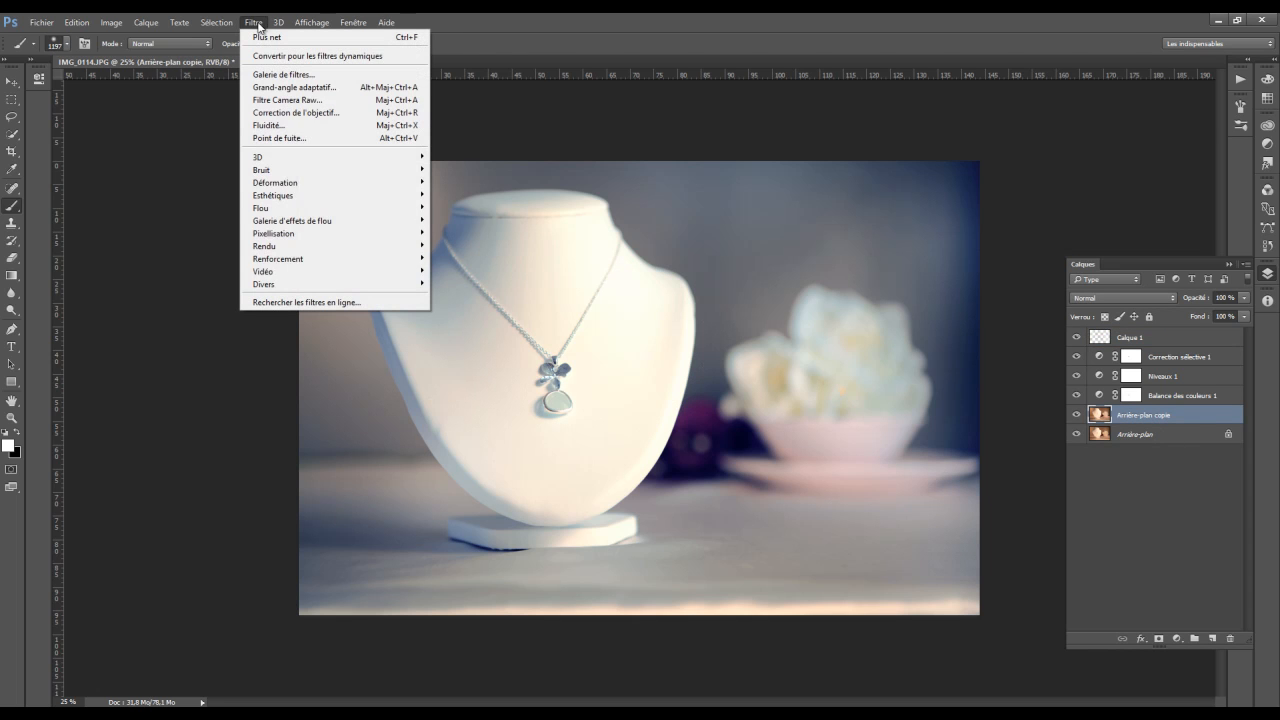
mouse_move(295, 263)
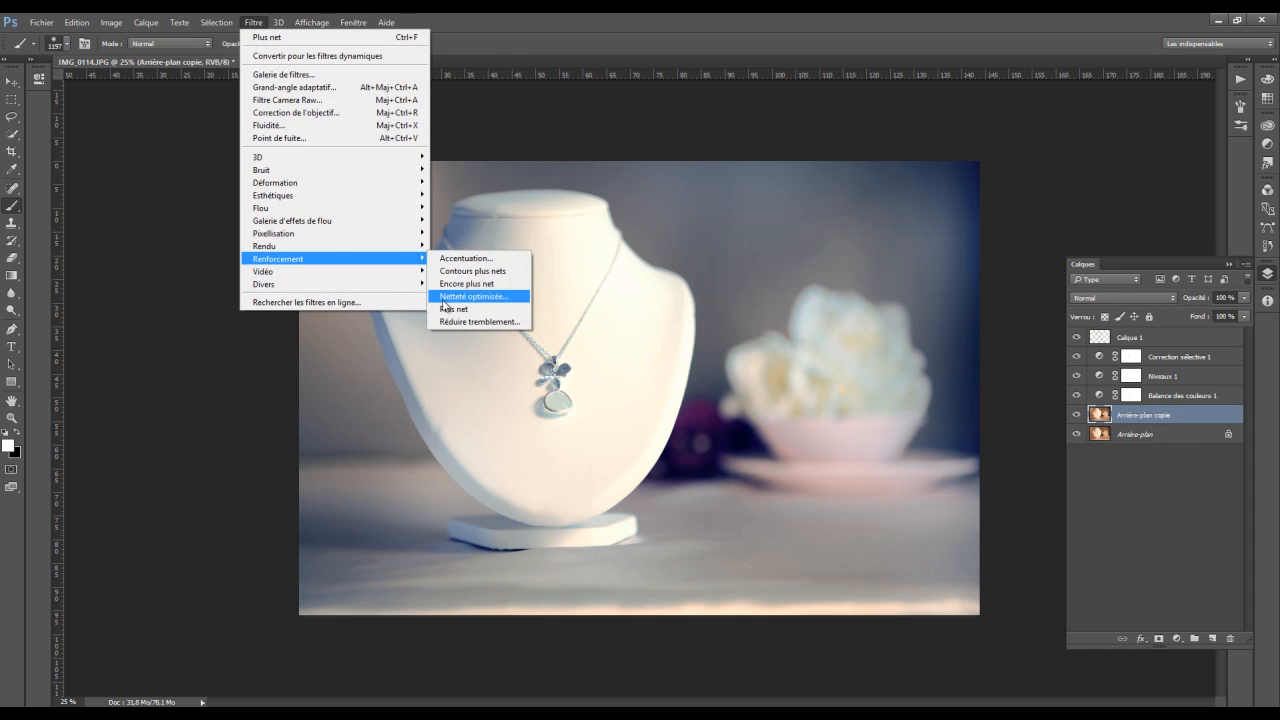
click(441, 297)
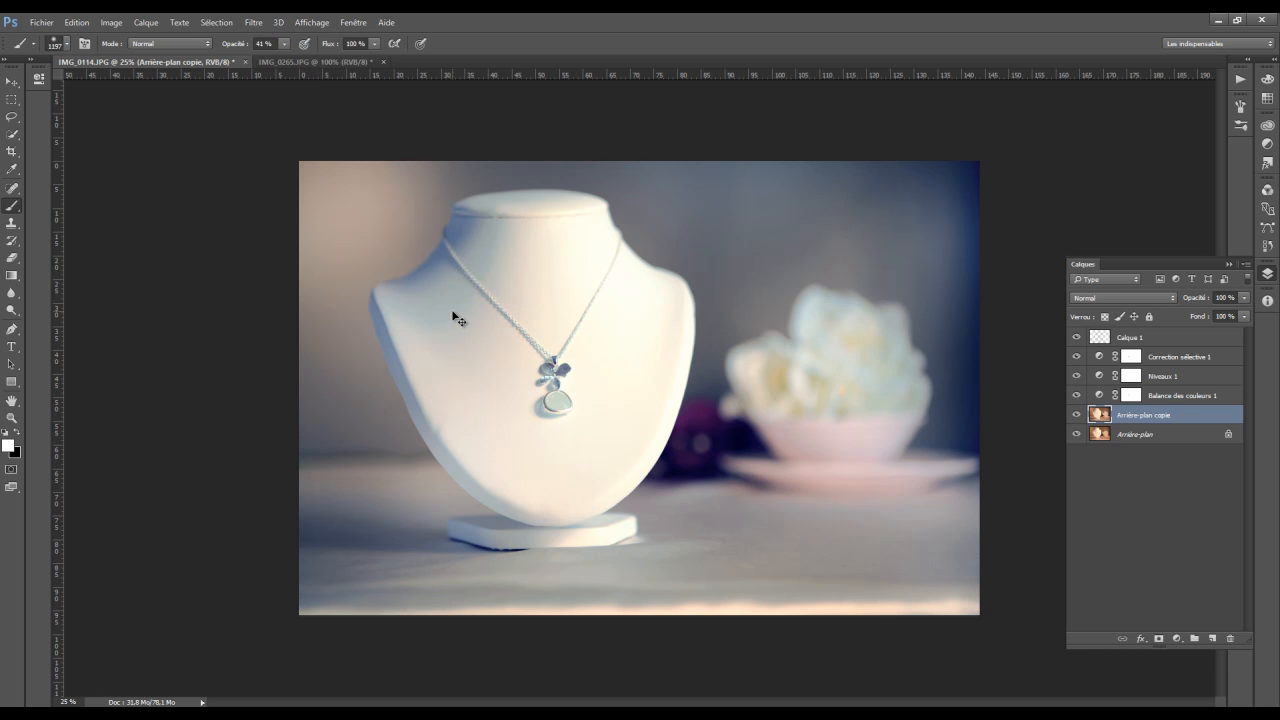
key(ctrl+plus)
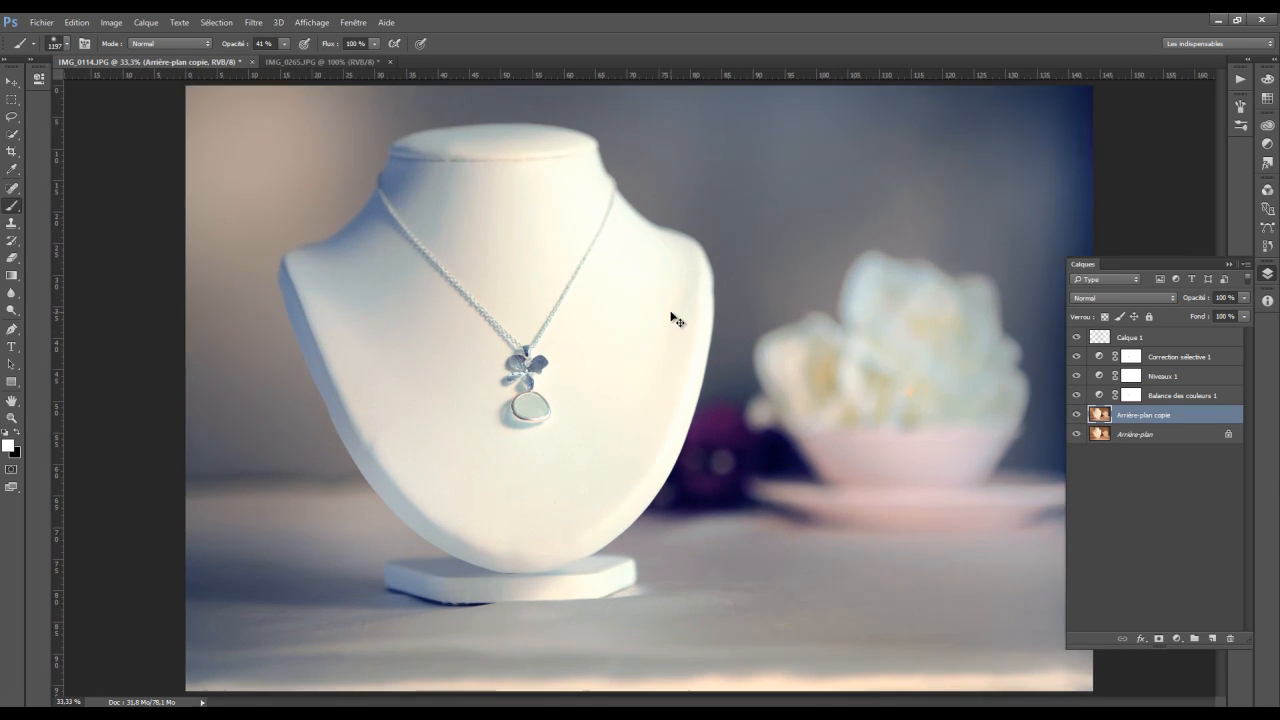
key(ctrl+minus)
key(ctrl+minus)
key(ctrl+plus)
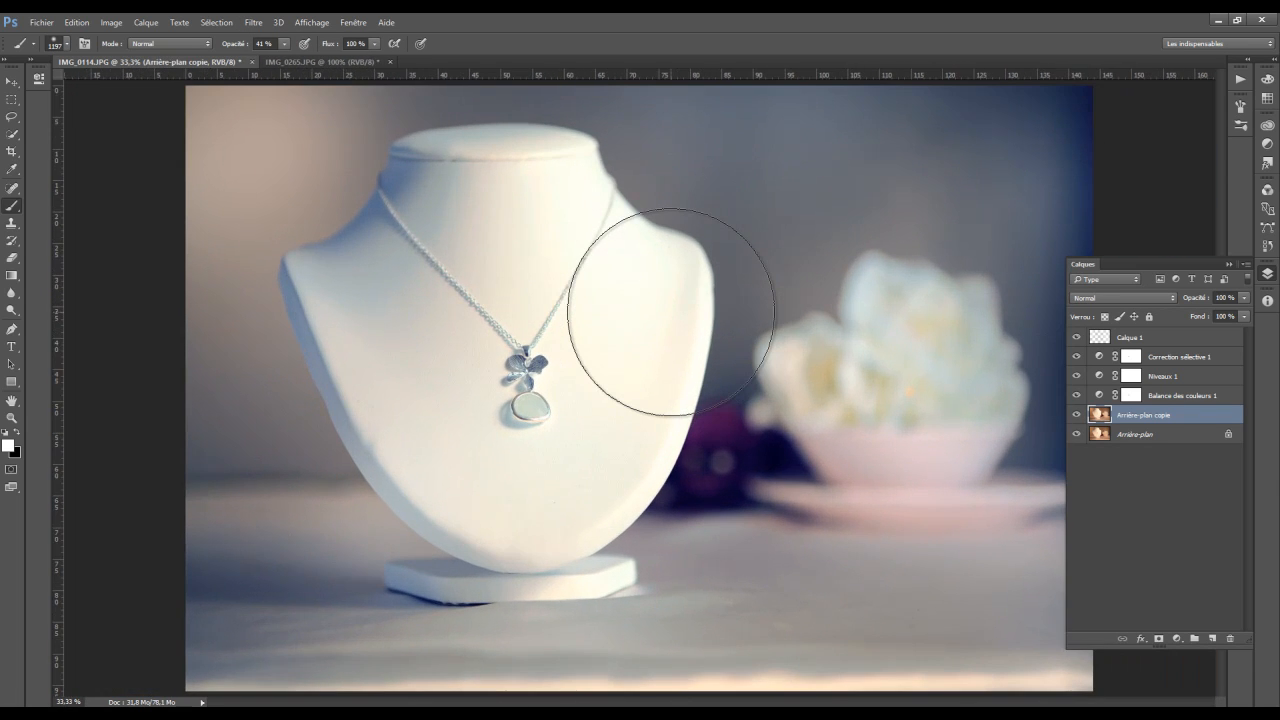
Set the color balance layer's midtones to -74 for Cyan–Rouge and +17 for Magenta–Vert.
click(1116, 340)
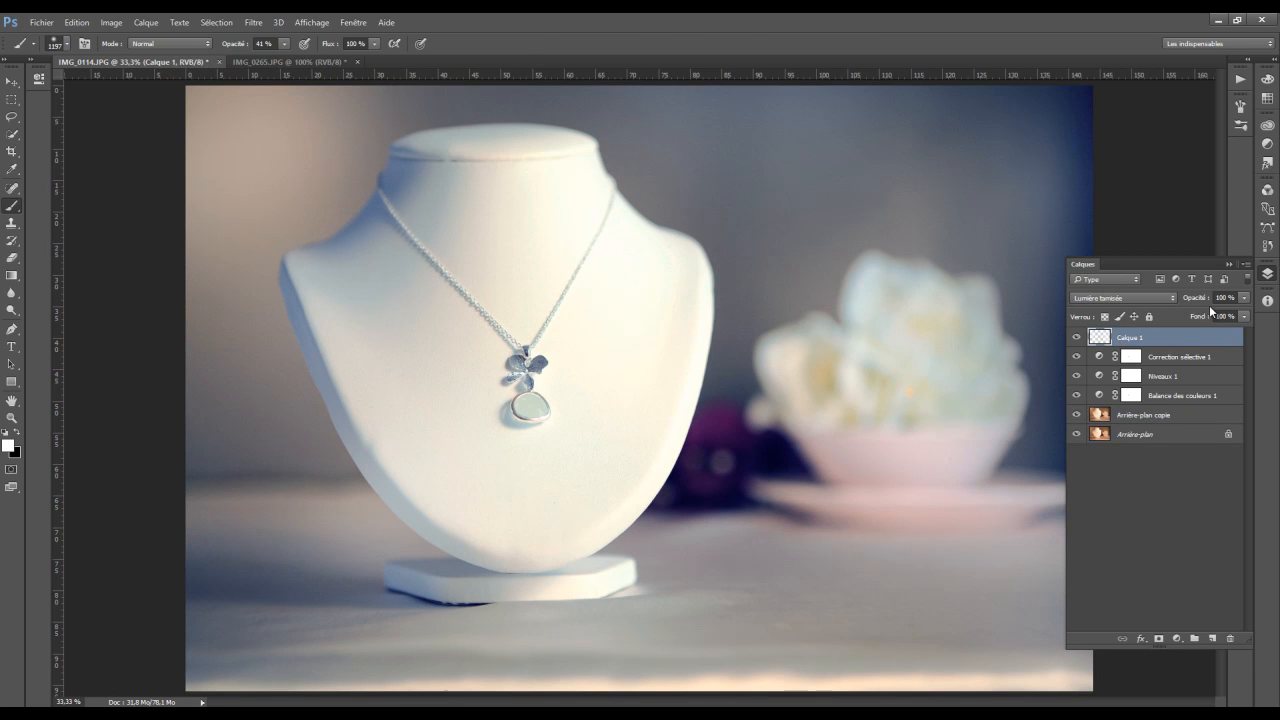
click(1101, 398)
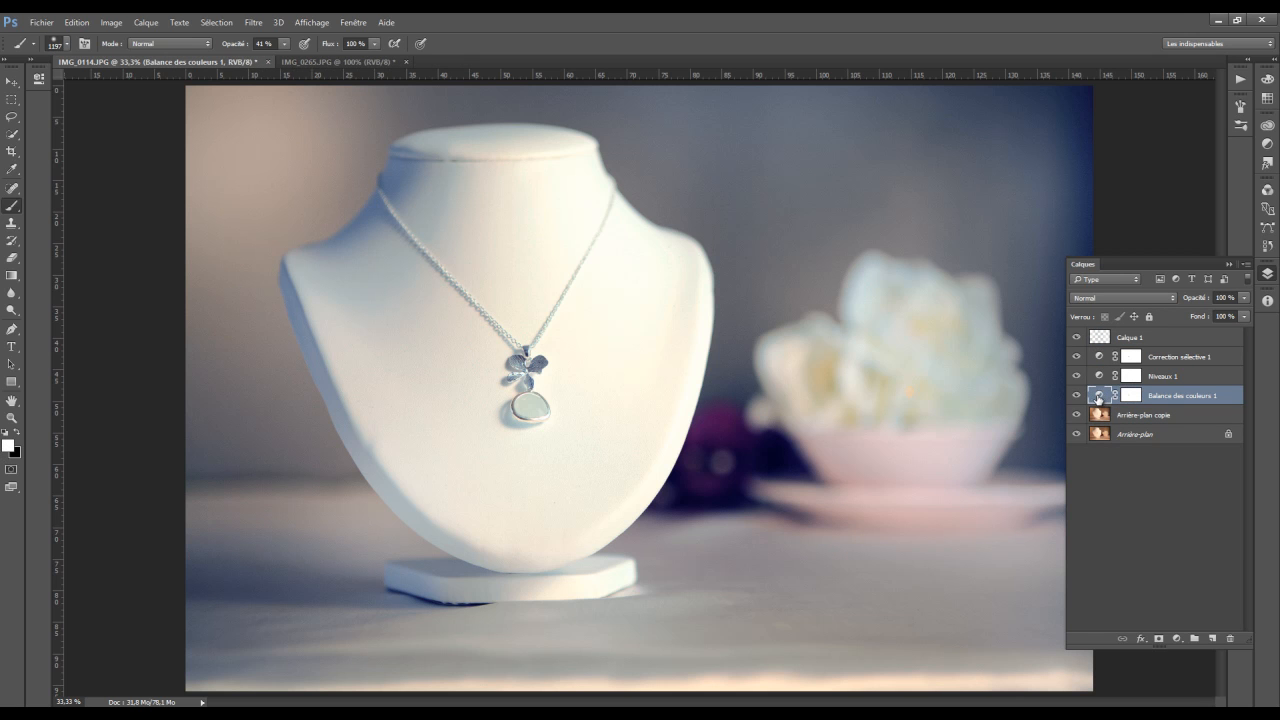
double_click(1099, 398)
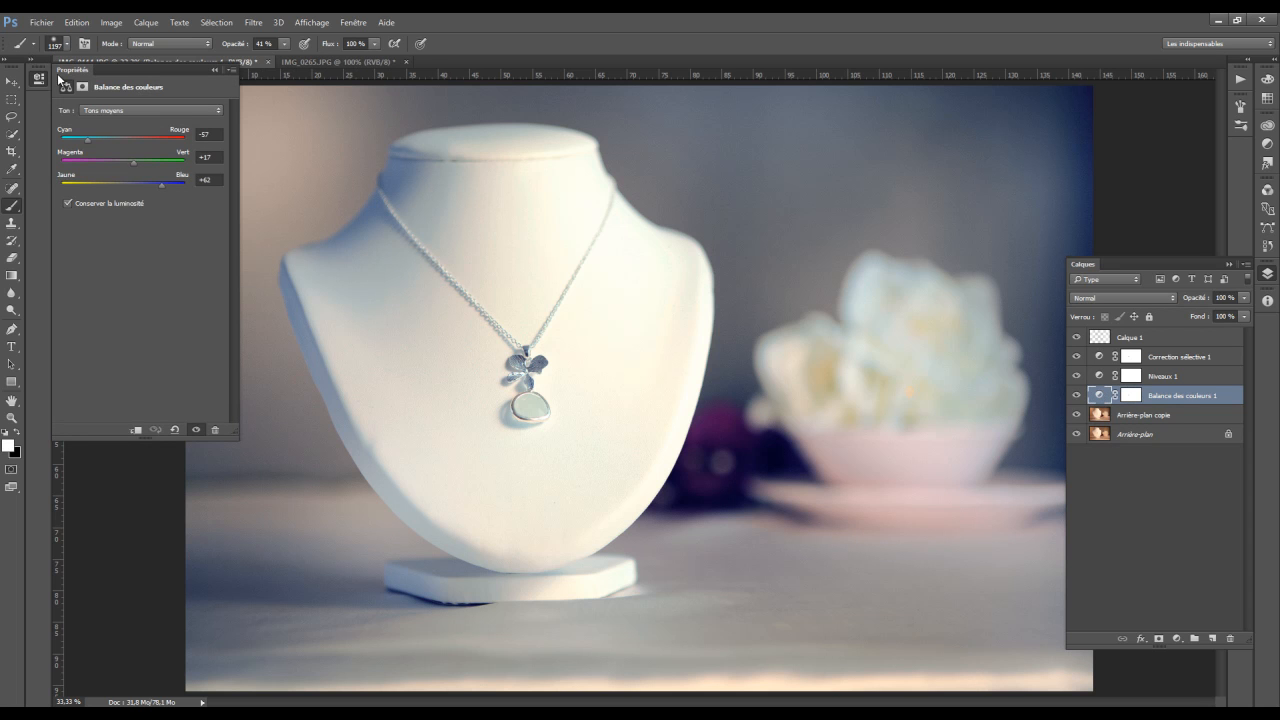
mouse_move(133, 163)
mouse_down()
mouse_move(90, 158)
mouse_move(153, 160)
mouse_move(124, 161)
mouse_move(134, 164)
mouse_up()
mouse_move(134, 165)
mouse_down()
mouse_move(163, 172)
mouse_move(149, 167)
mouse_up()
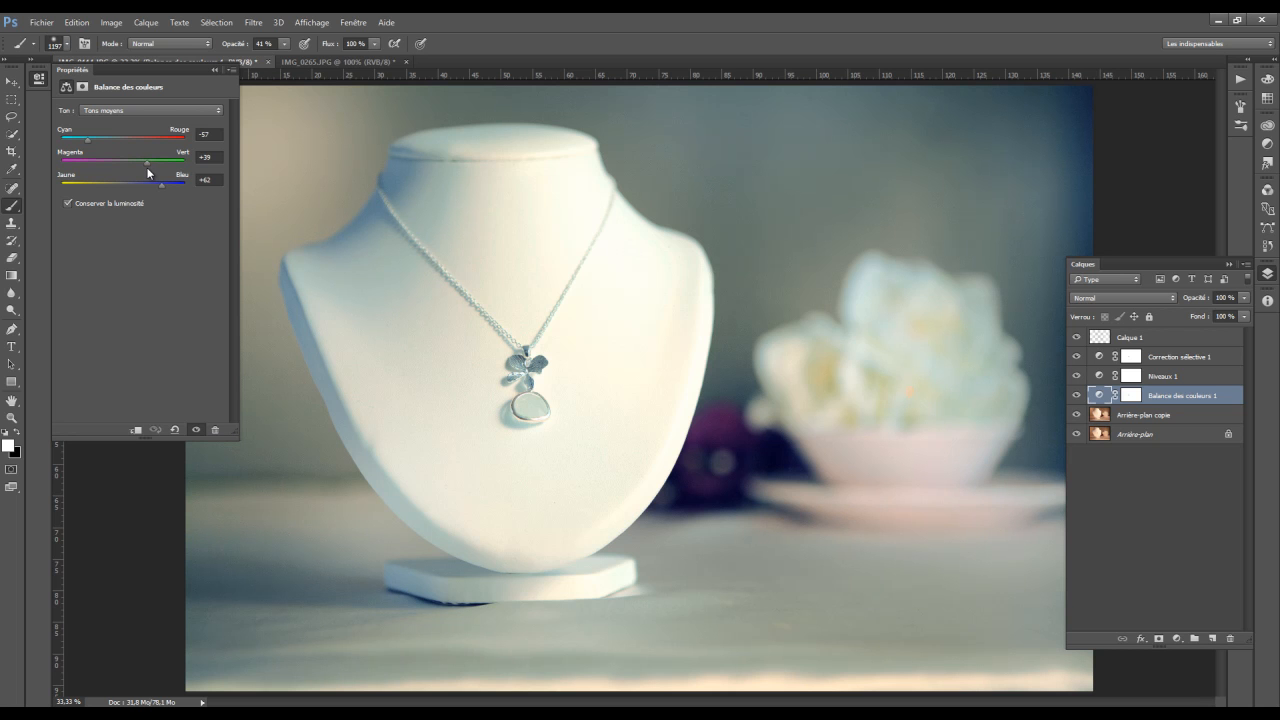
drag(147, 166, 76, 141)
key(ctrl+minus)
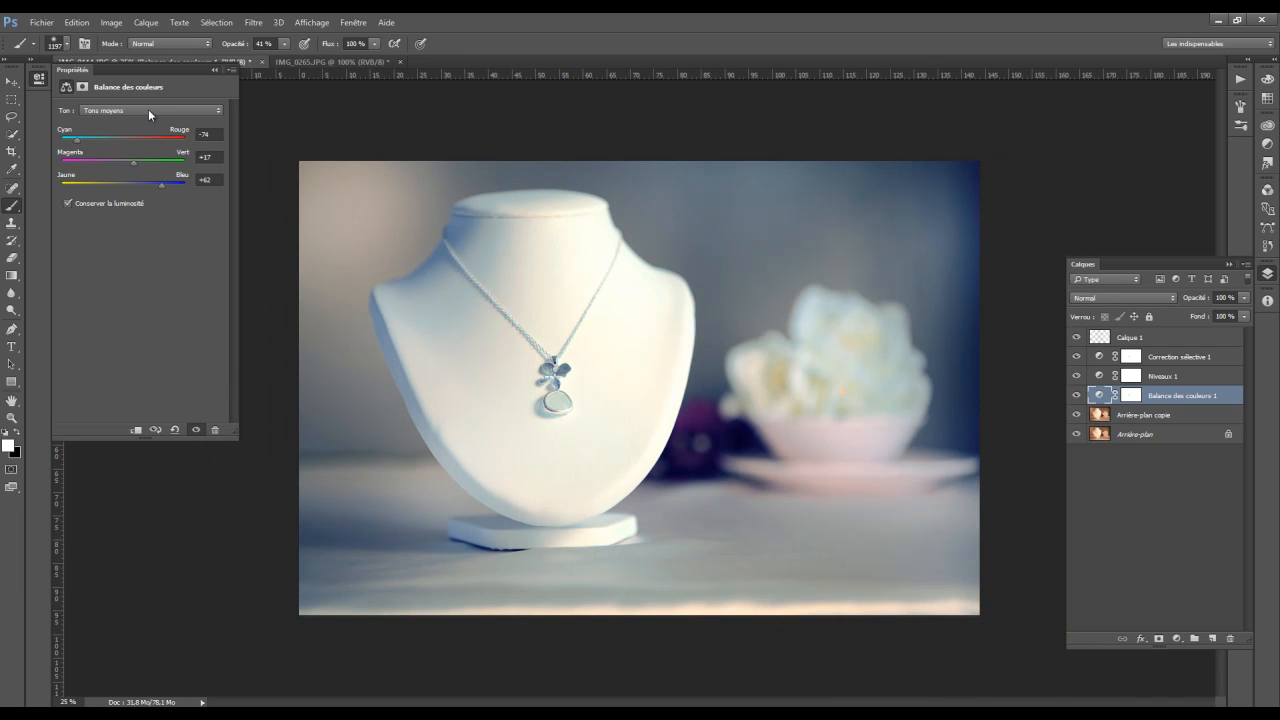